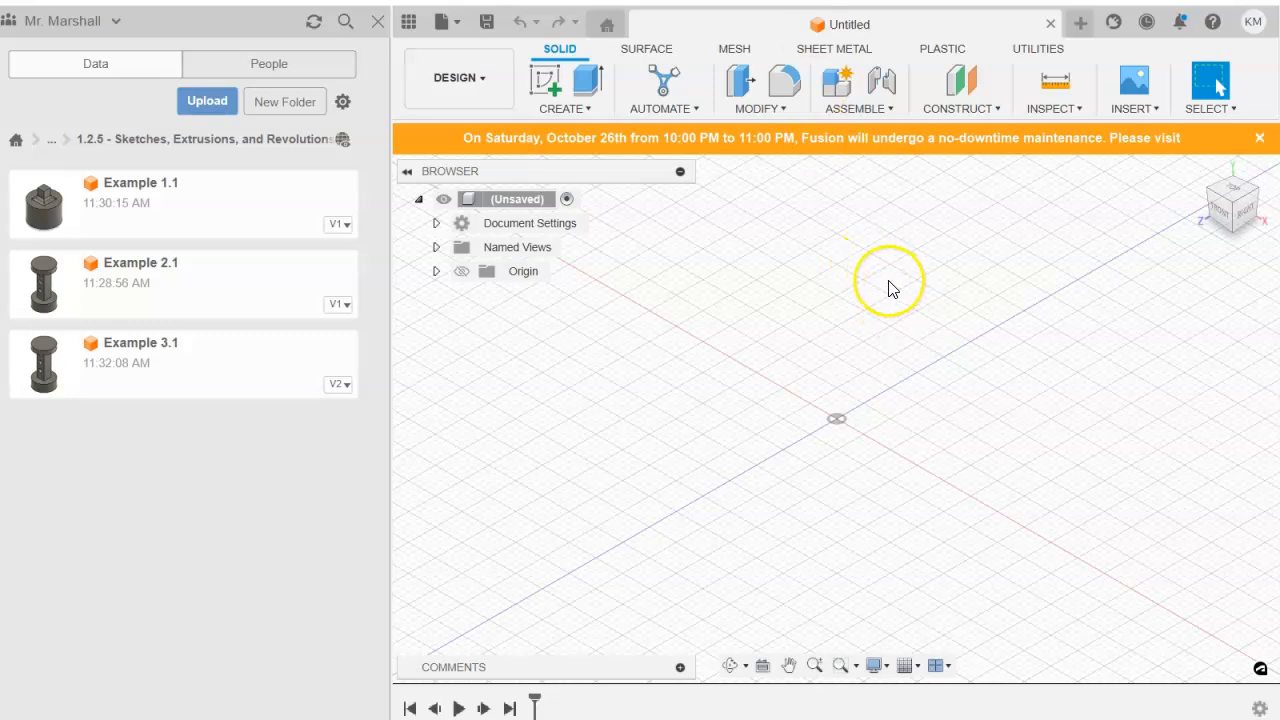
mouse_move(863, 326)
middle_mouse_down()
mouse_move(729, 338)
mouse_move(748, 367)
middle_mouse_up()
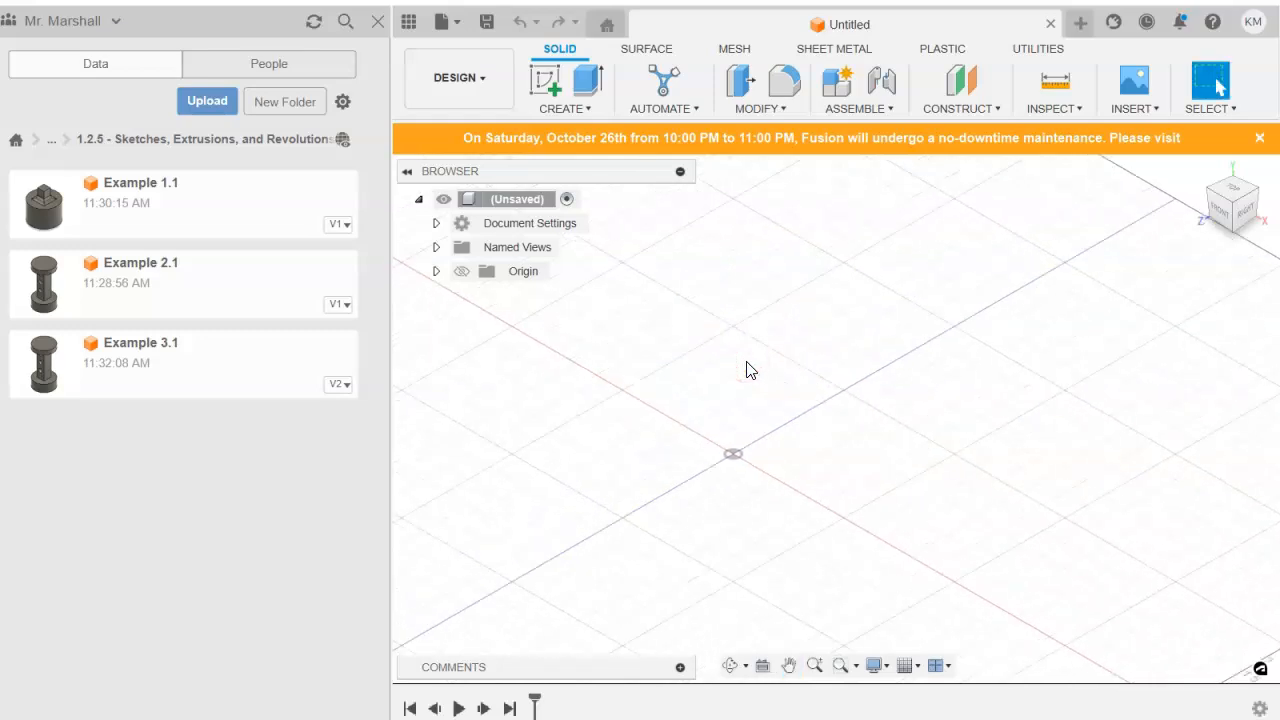
left_click(783, 390)
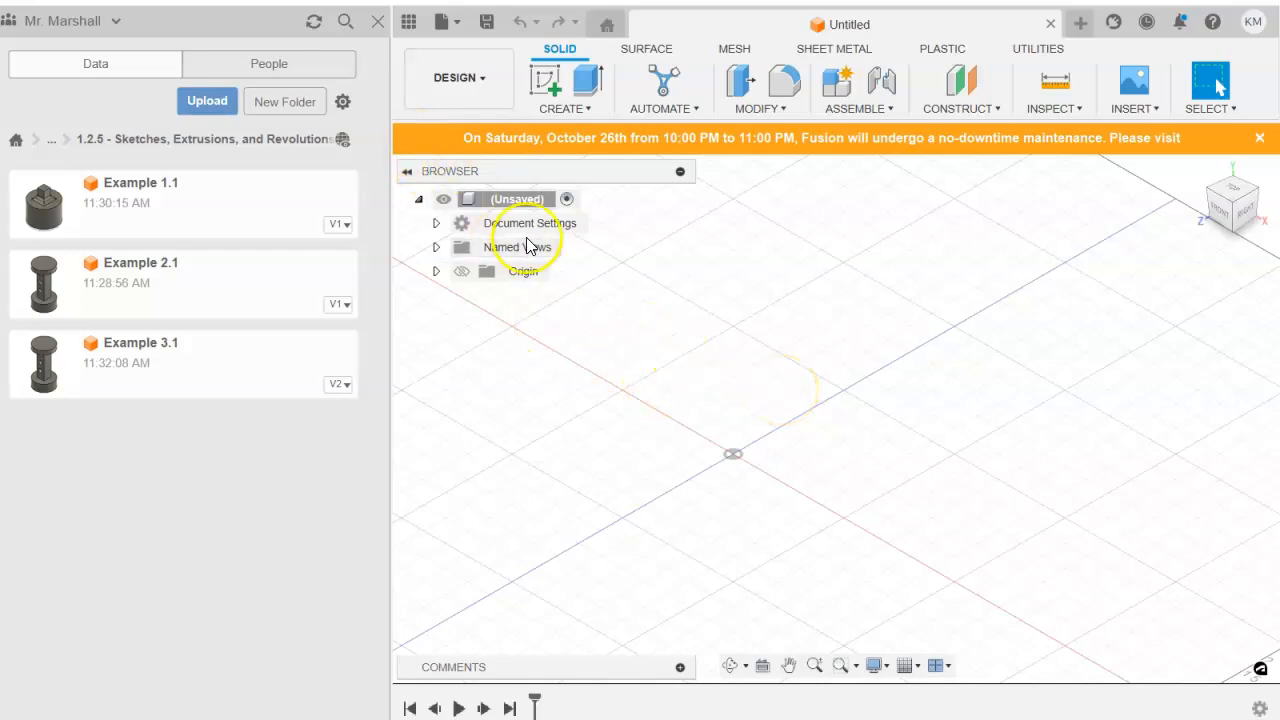
left_click(405, 22)
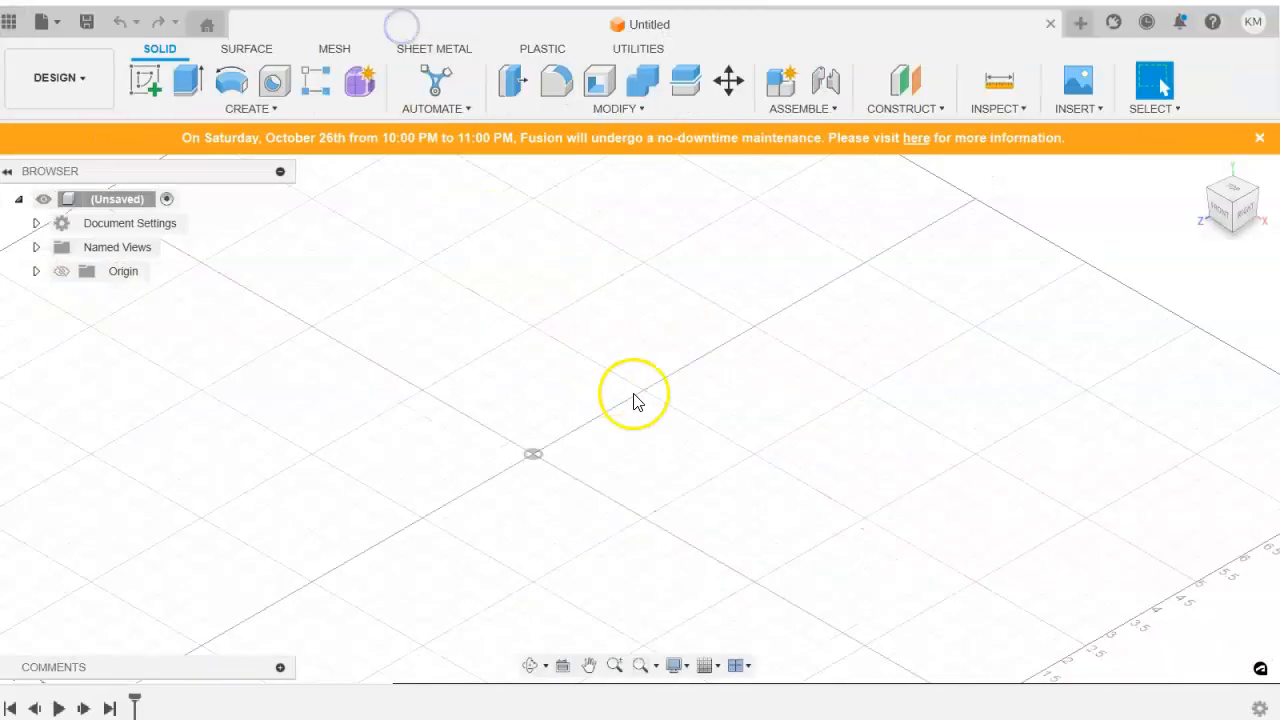
middle_click_drag(556, 443, 670, 473)
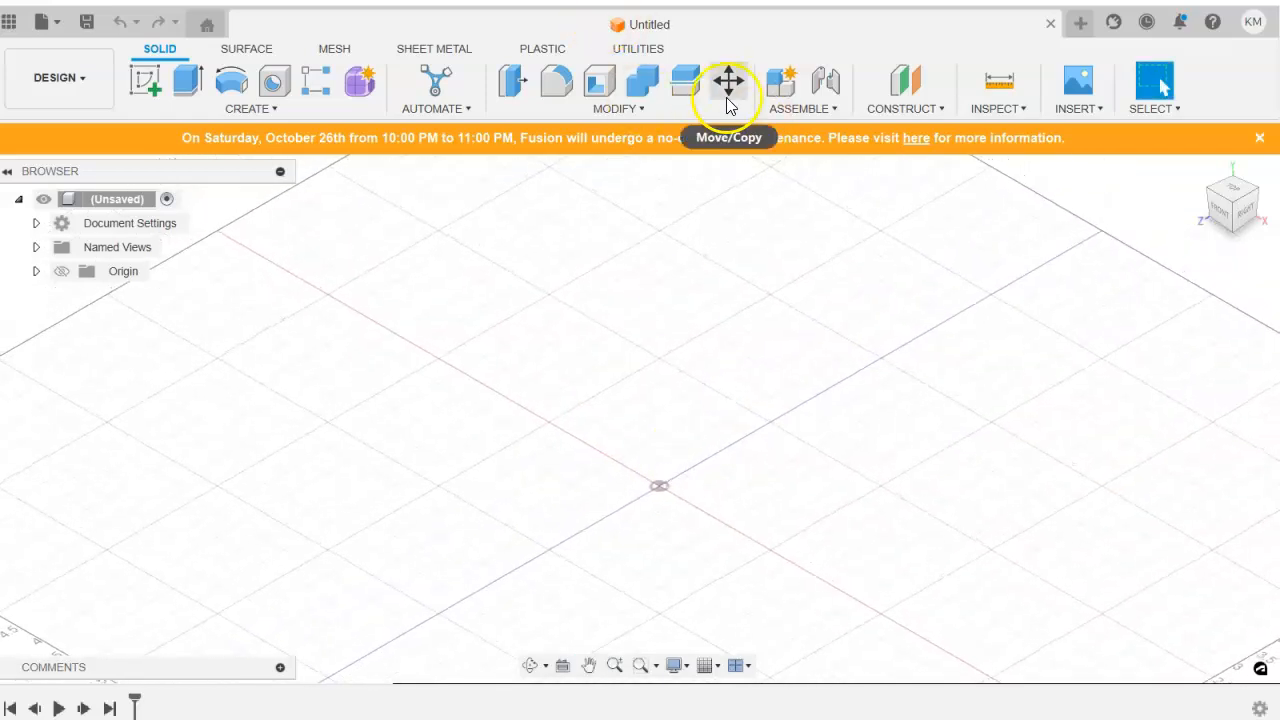
left_click(9, 21)
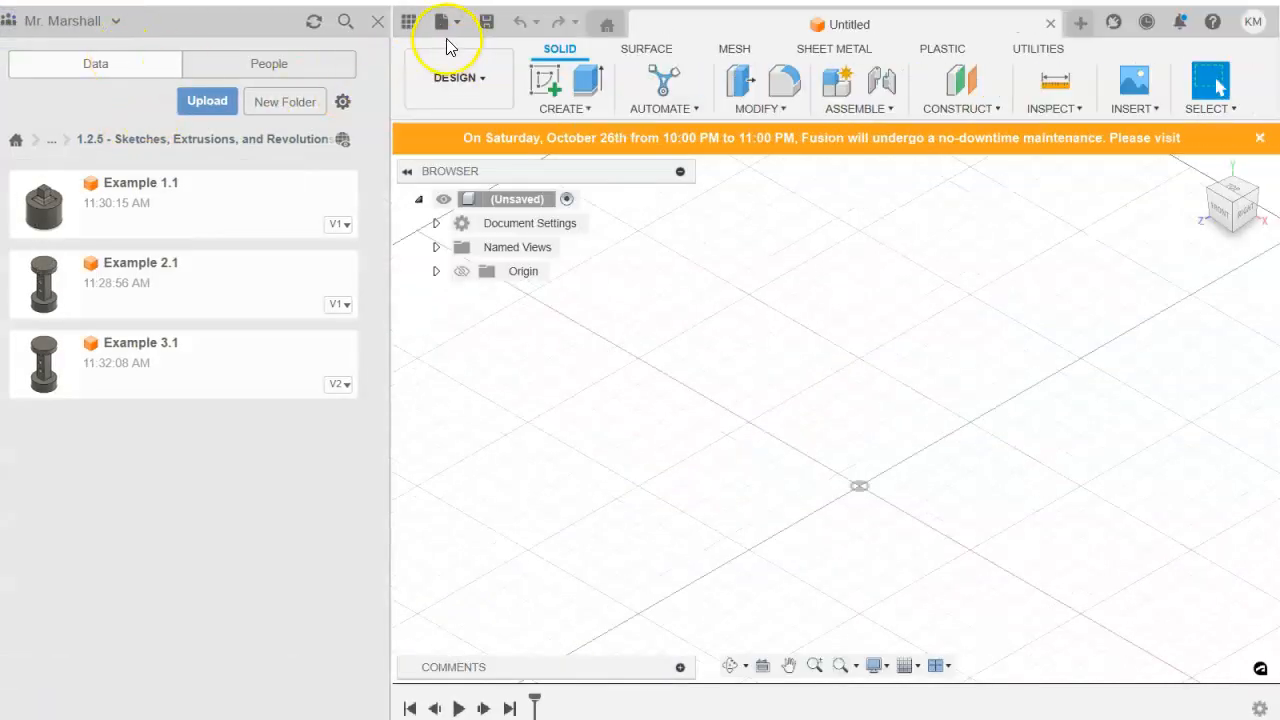
Save the design as Example 1 in the 1.2.5 - Sketches, Extrusions, and Revolutions folder, and hide the data panel.
left_click(486, 21)
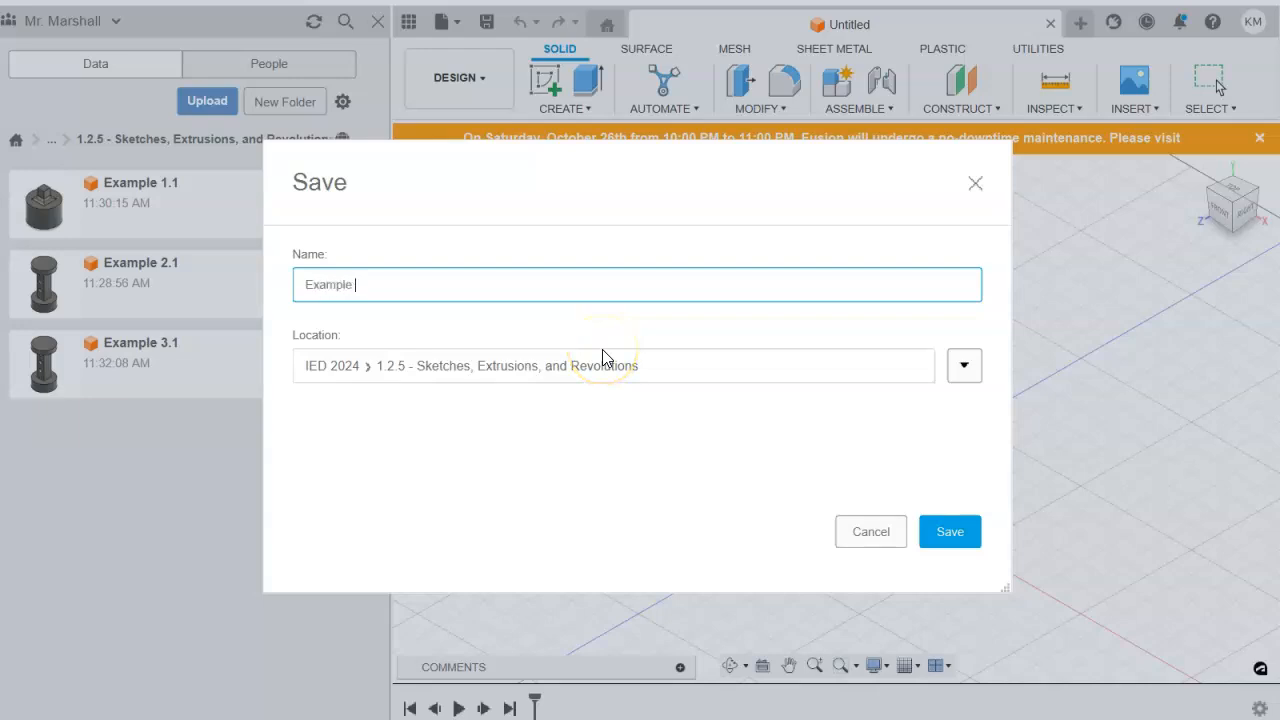
left_click(945, 531)
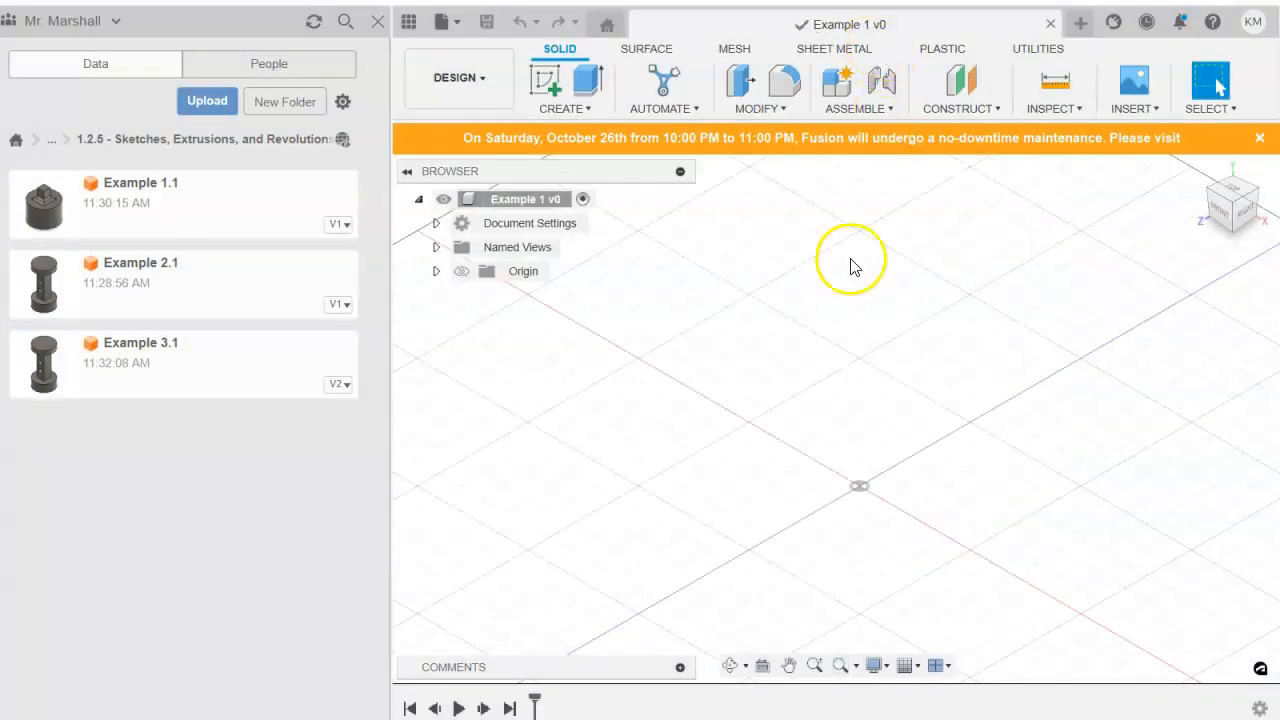
middle_click_drag(946, 389, 835, 362)
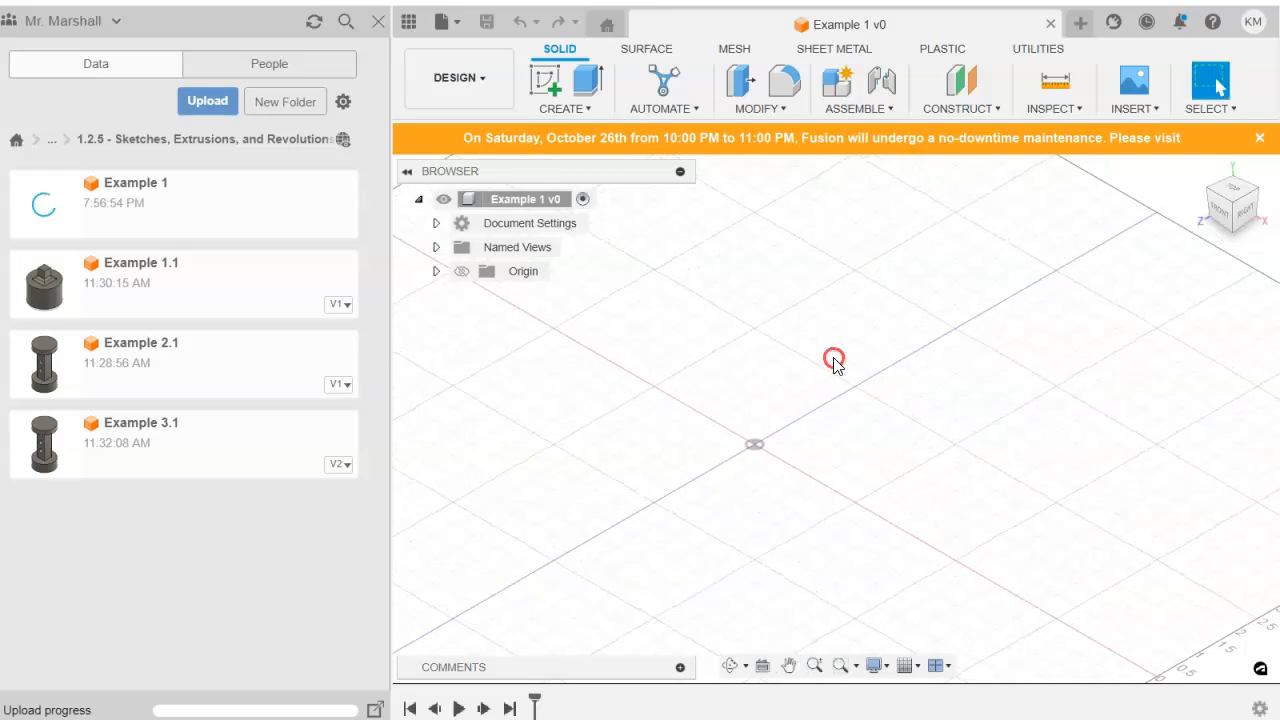
left_click(407, 25)
left_click(1093, 108)
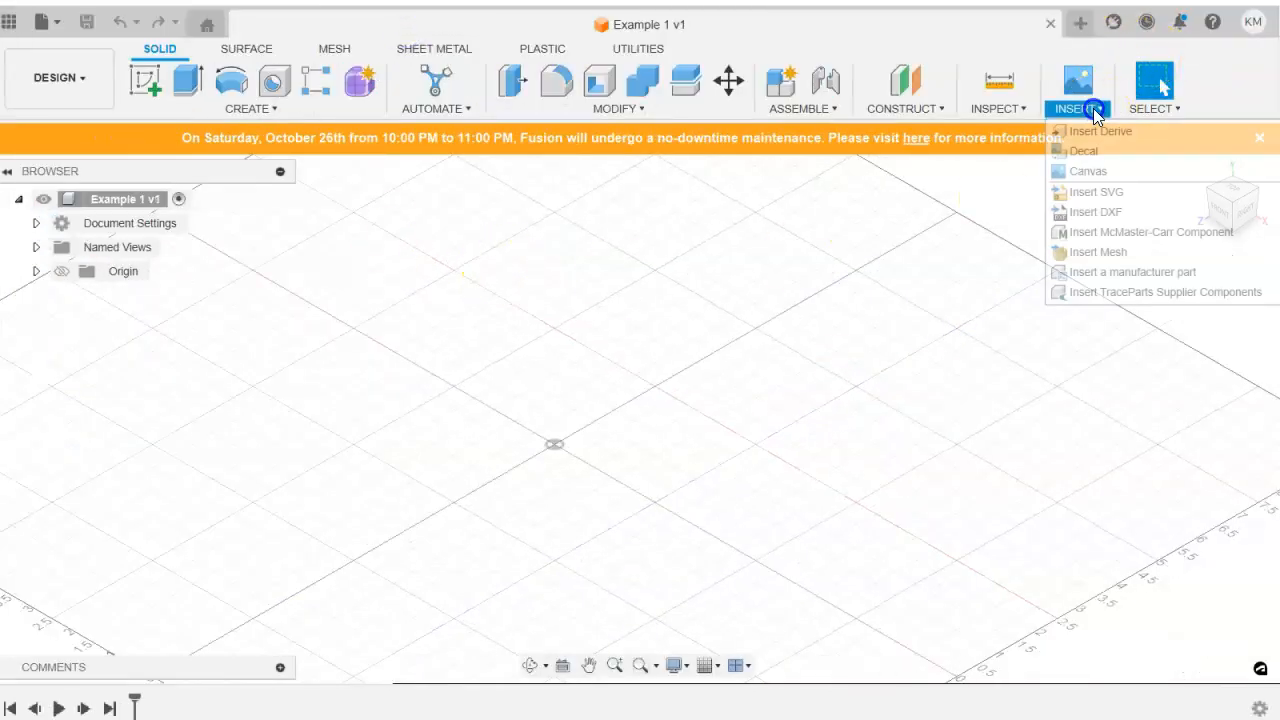
left_click(1110, 174)
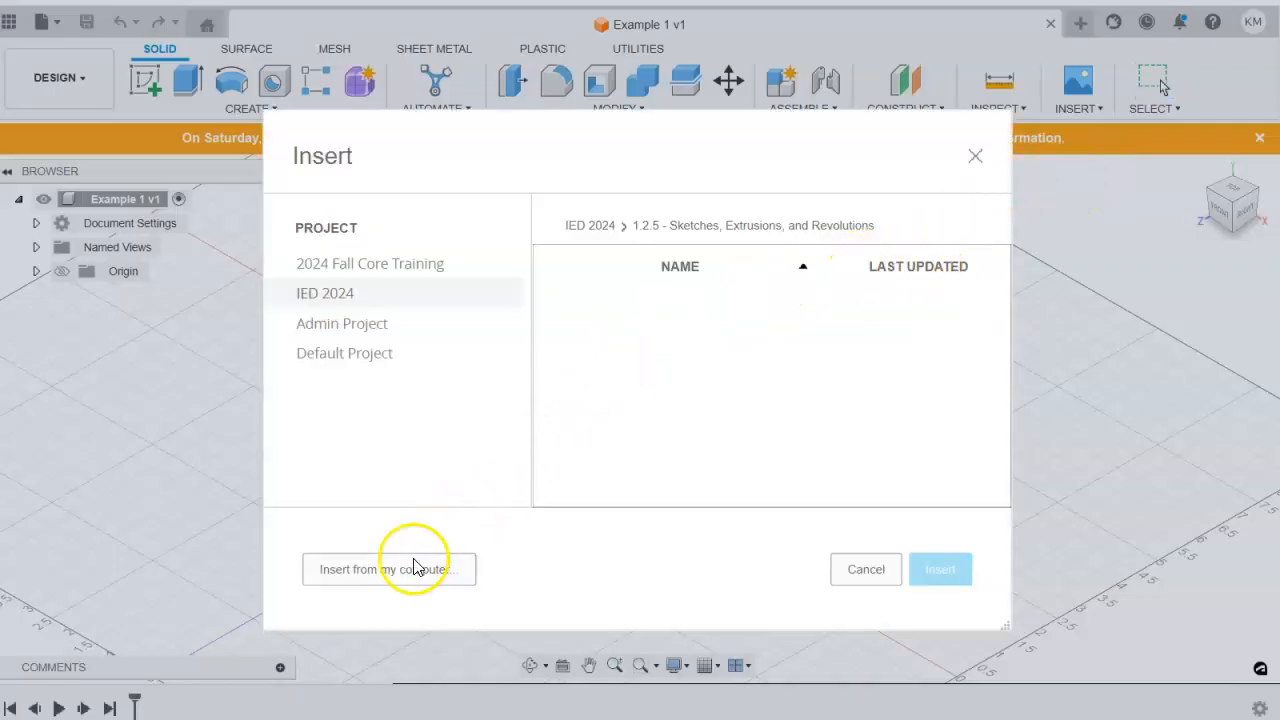
left_click(354, 576)
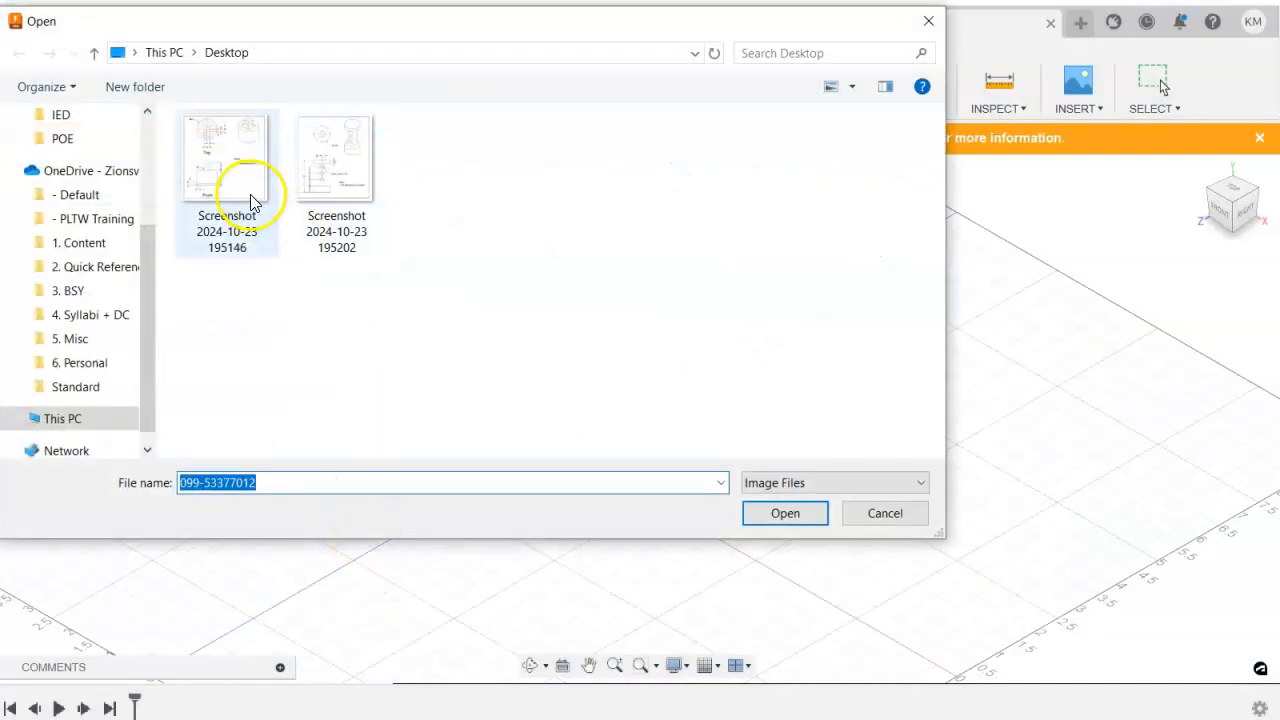
left_click(240, 181)
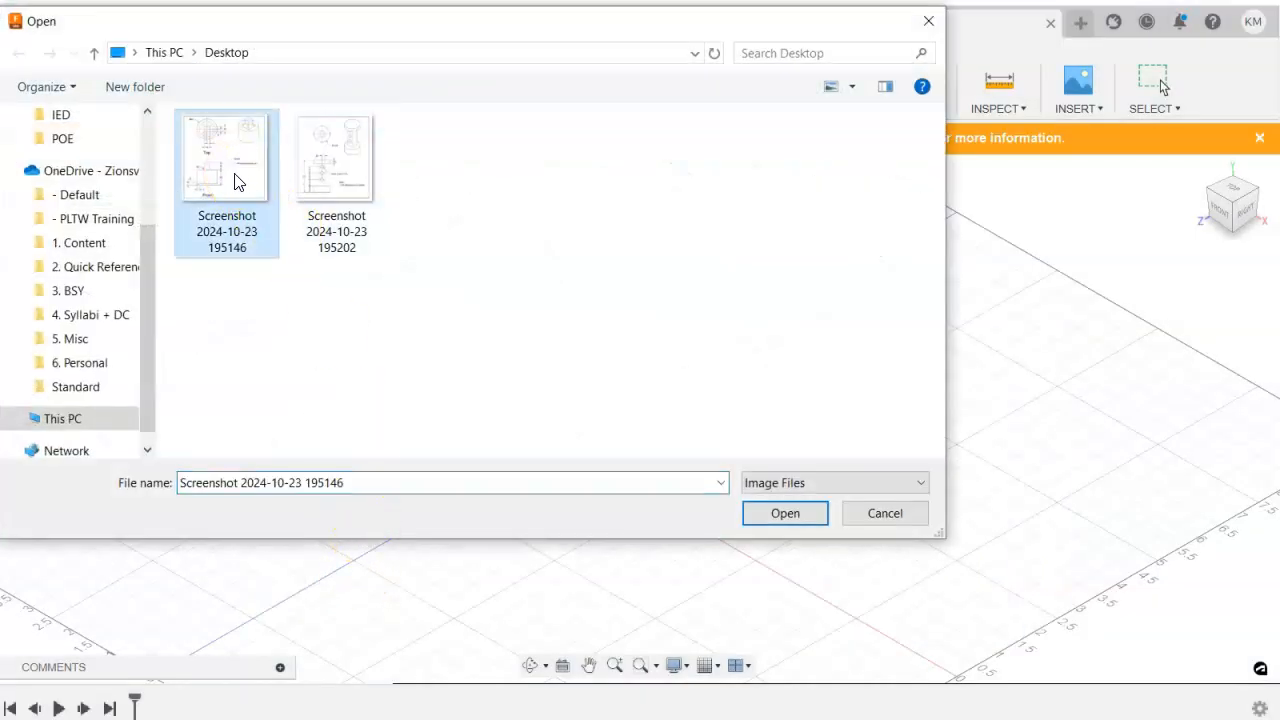
double_click(240, 181)
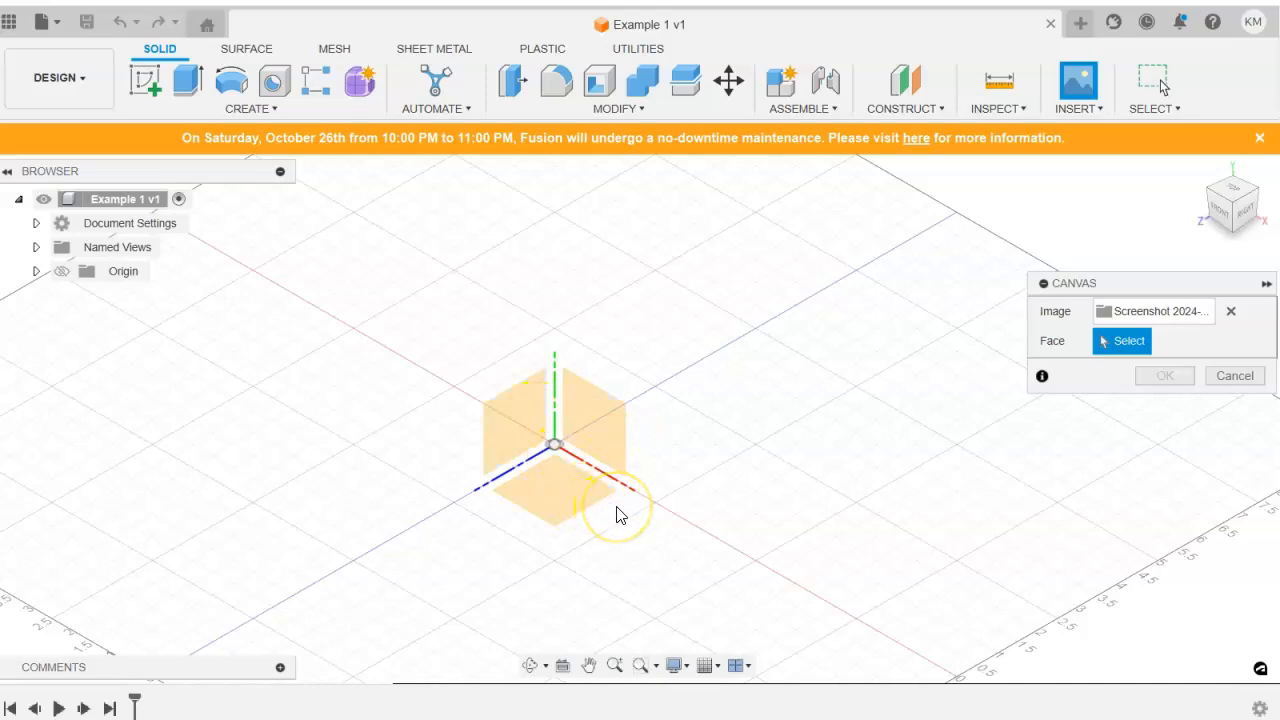
Place the canvas image on the XY plane, offset 2.50 in from the origin along X.
left_click(607, 413)
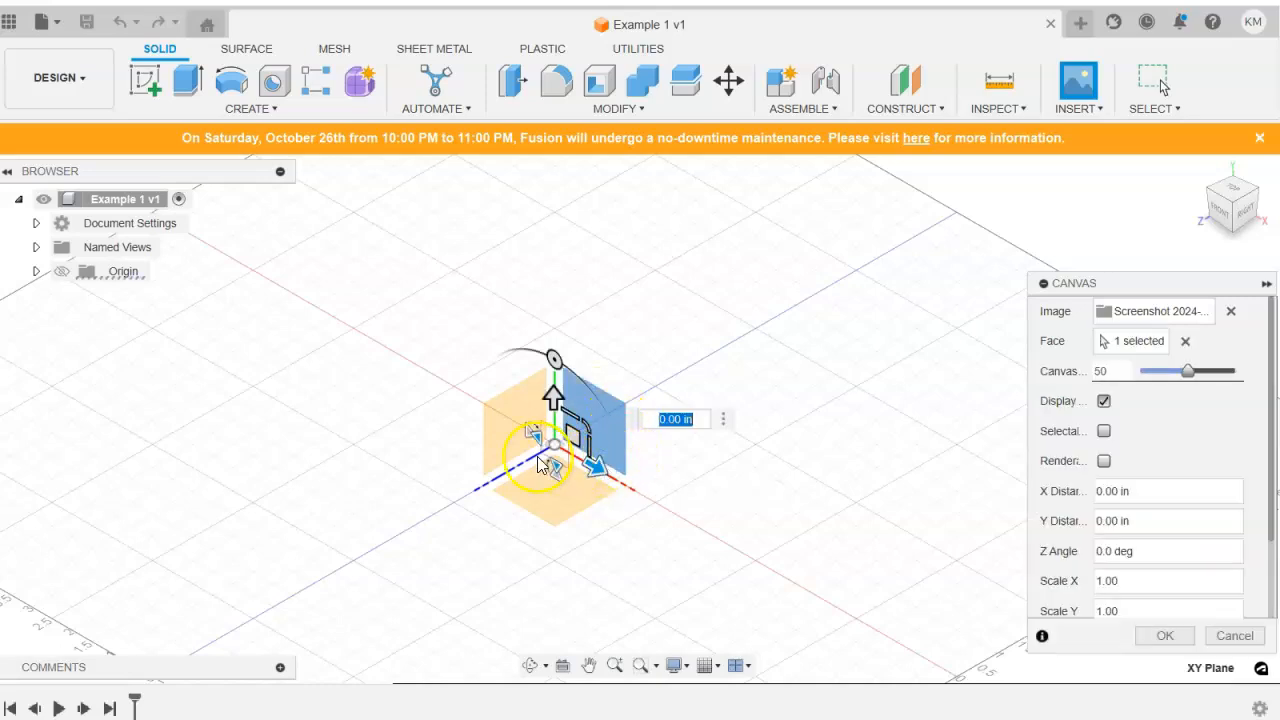
left_click_drag(596, 467, 708, 519)
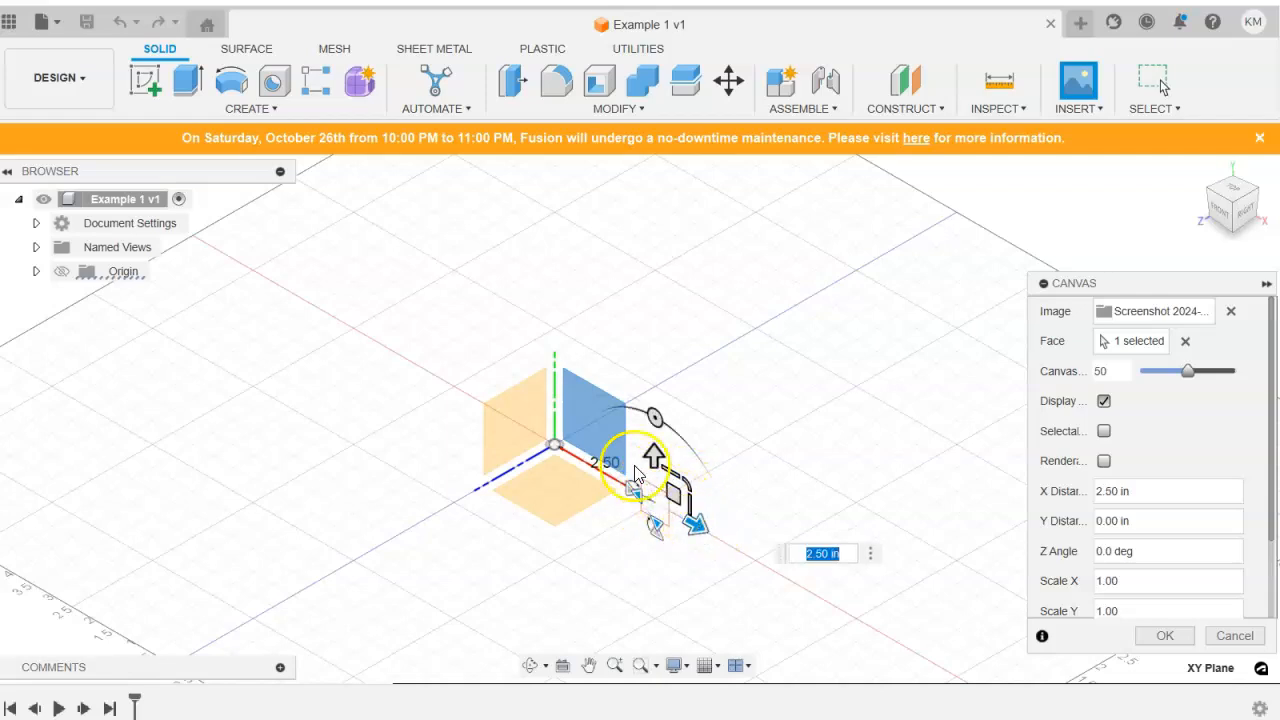
left_click_drag(696, 527, 700, 532)
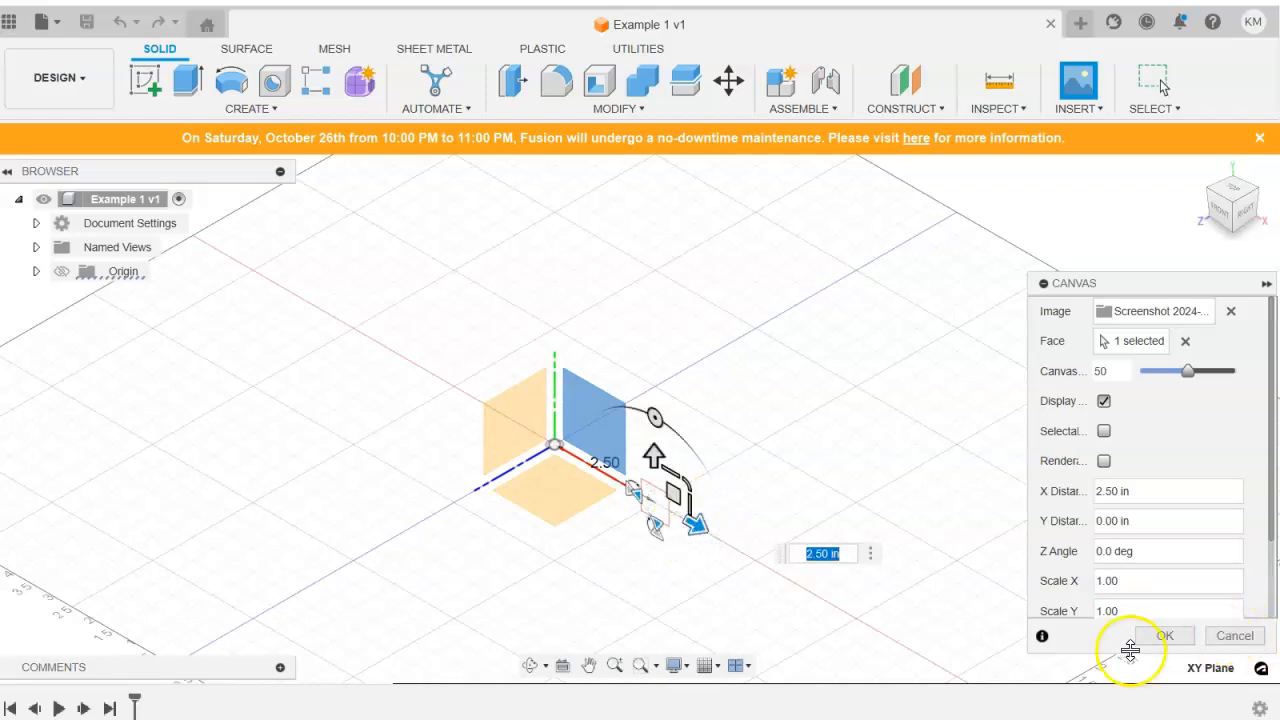
left_click(1165, 636)
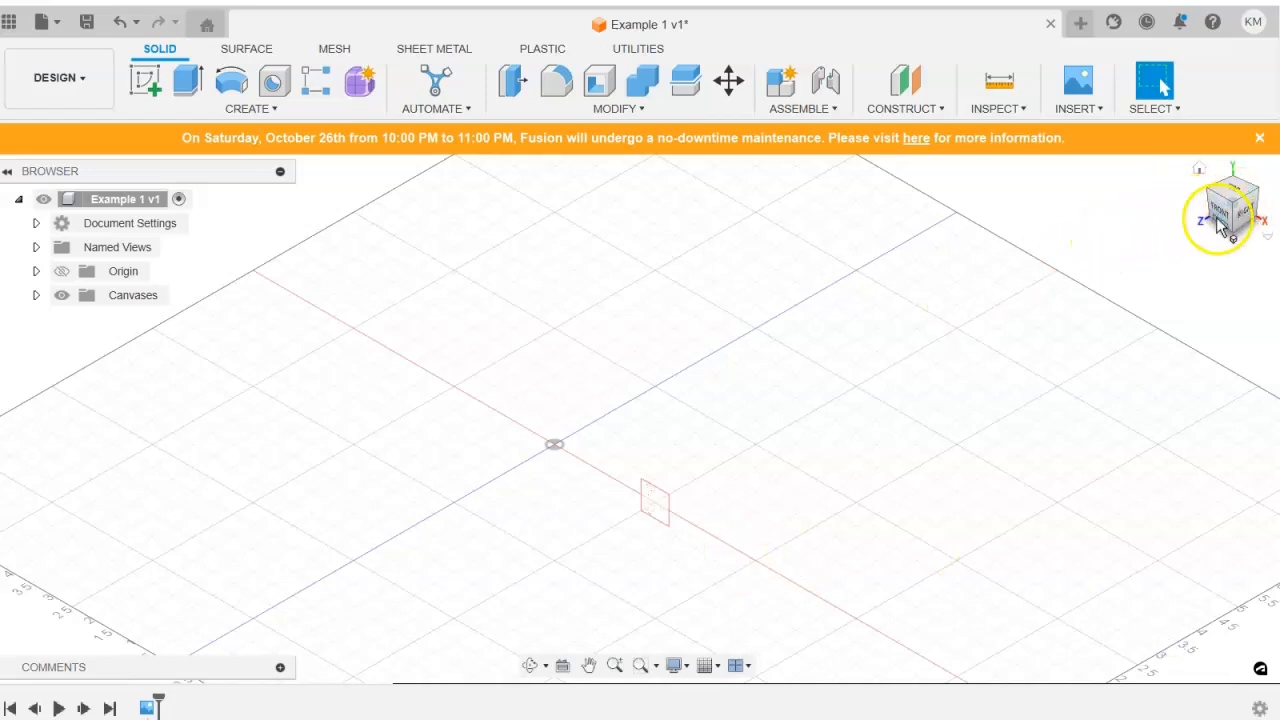
Examine the inserted drawing from the front, including its top and front views, isometric view and units note.
left_click(1218, 212)
scroll(757, 446, "up", 10)
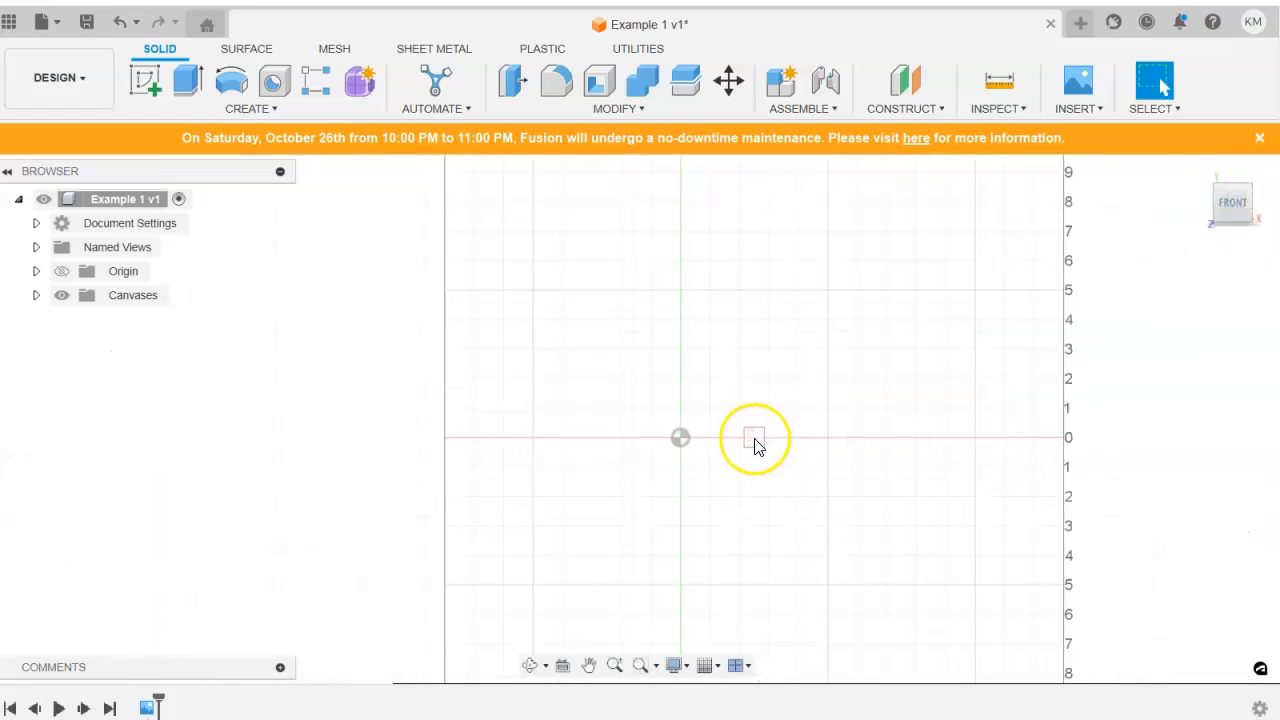
scroll(757, 446, "down", 10)
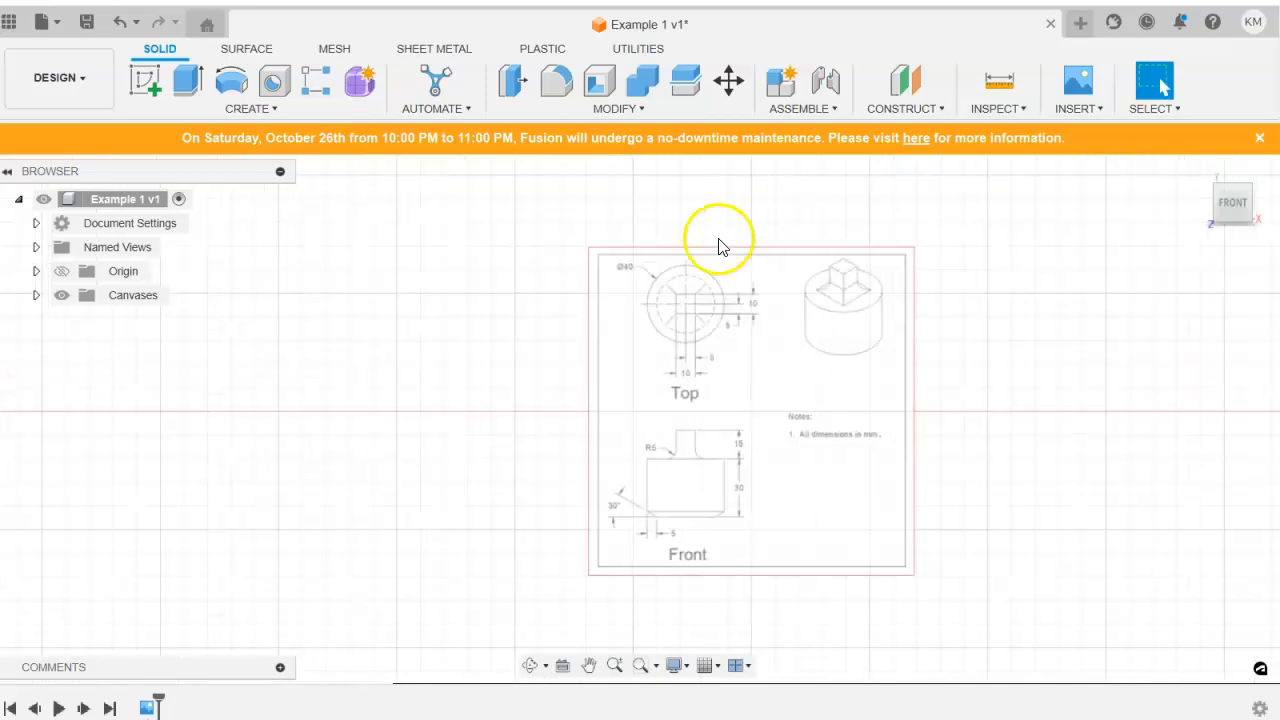
scroll(672, 372, "up", 1)
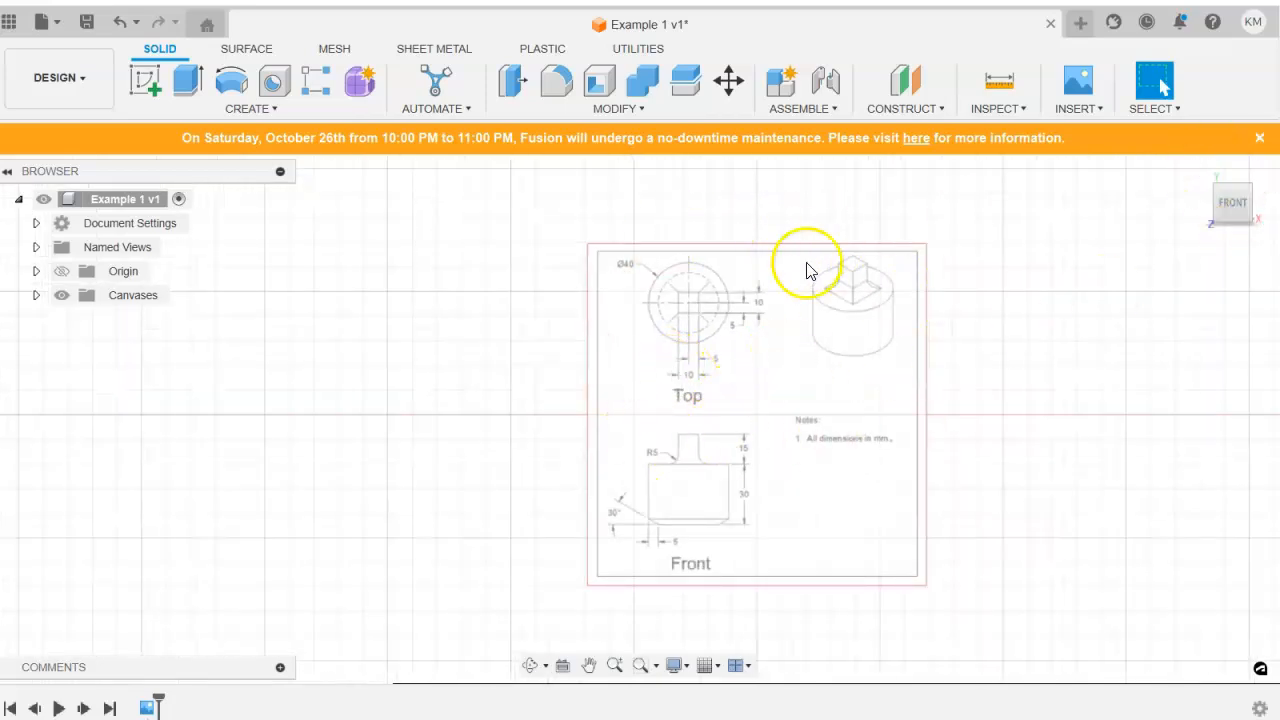
left_click(1198, 170)
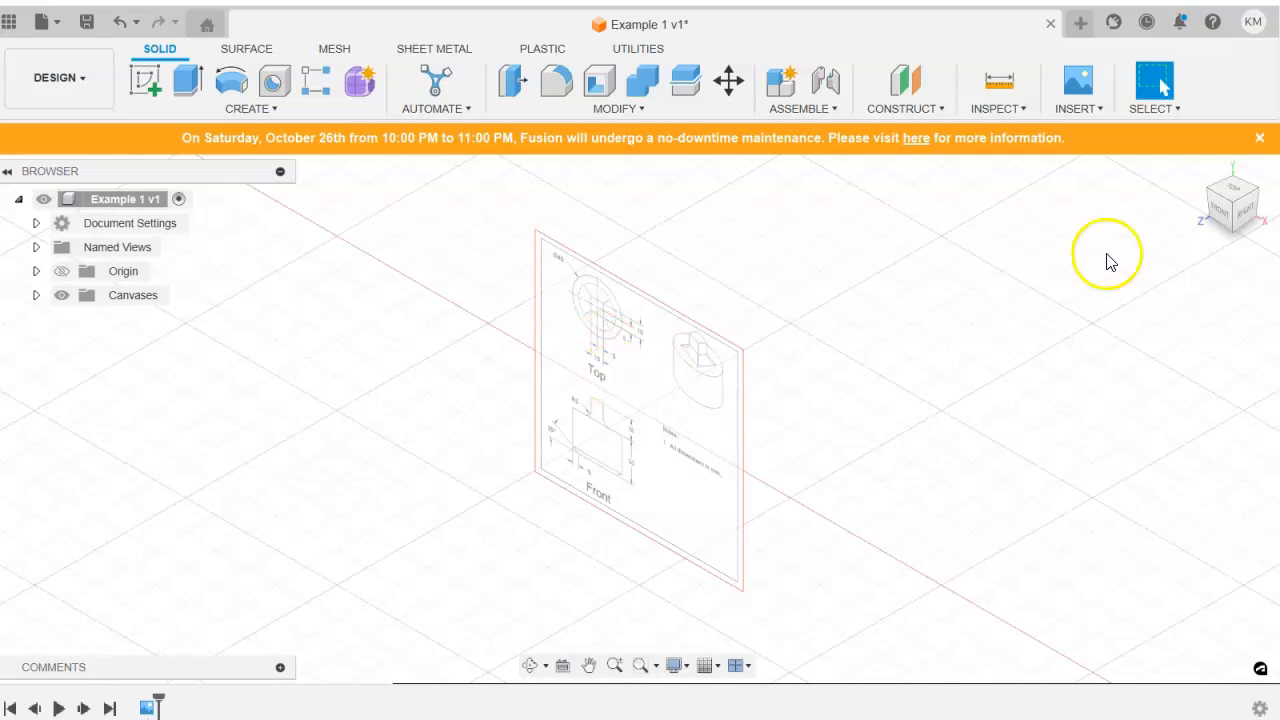
left_click(1238, 208)
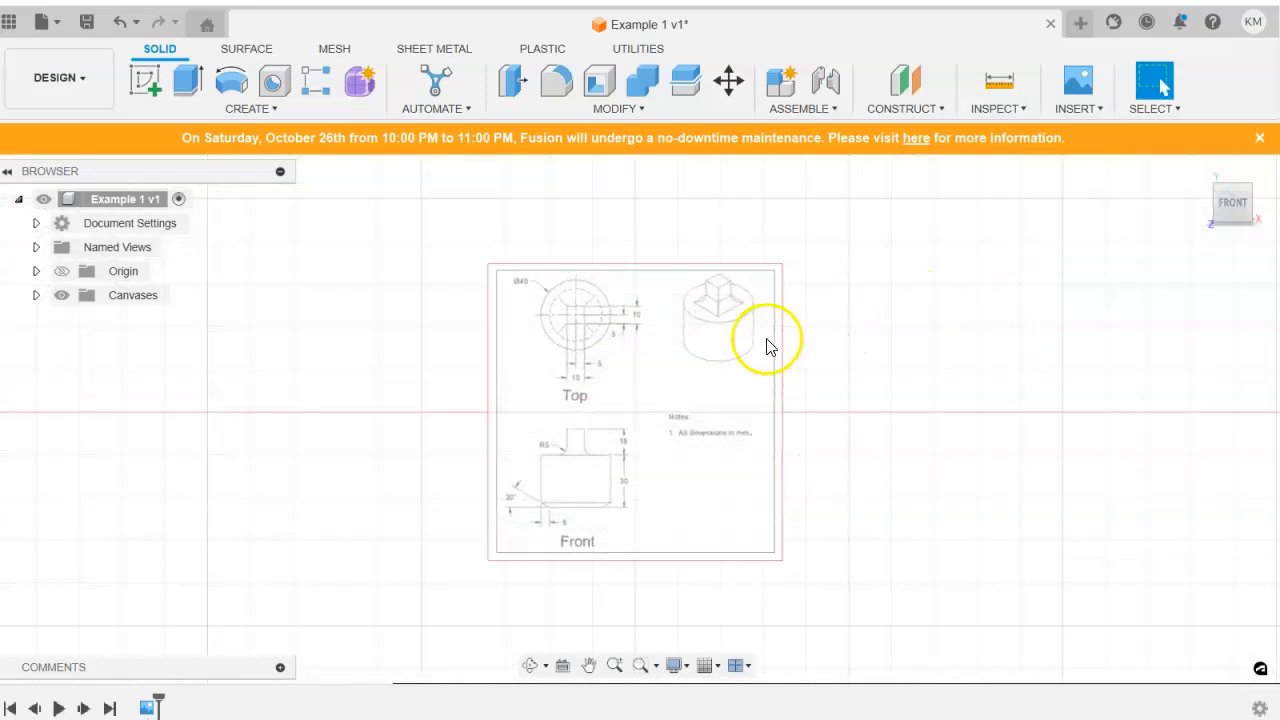
scroll(600, 330, "up", 3)
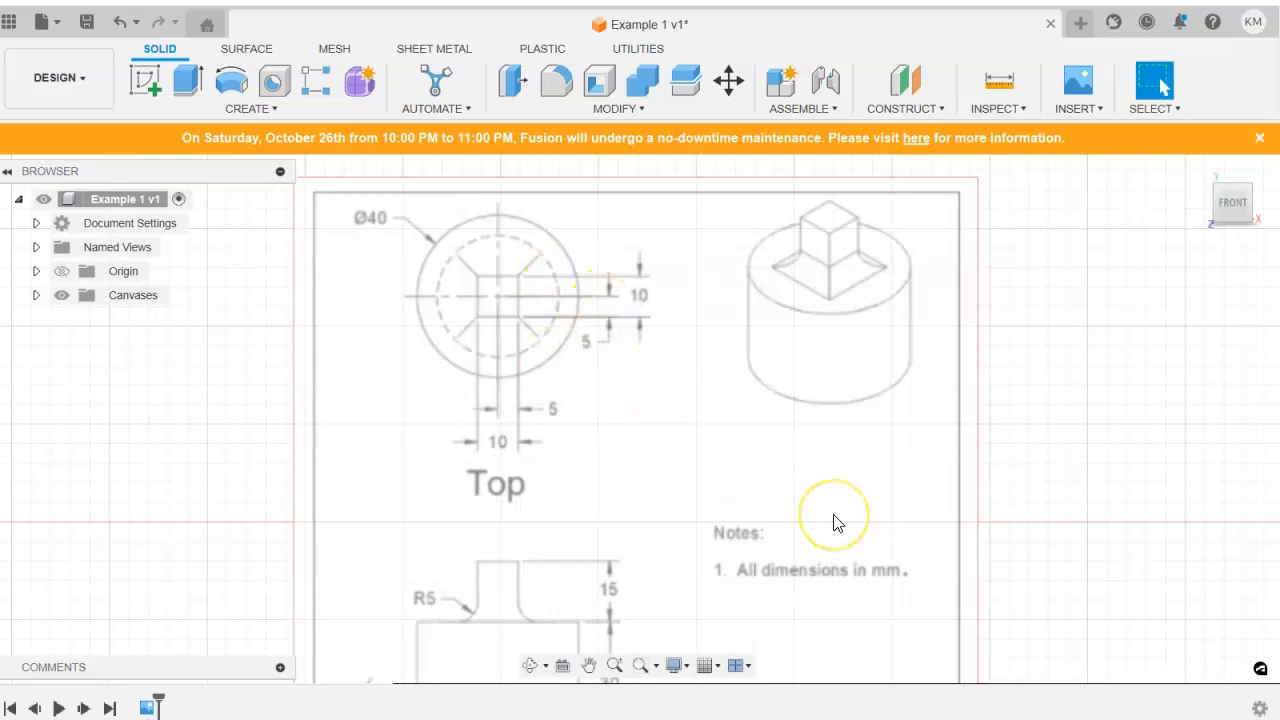
scroll(995, 422, "down", 5)
scroll(995, 428, "down", 2)
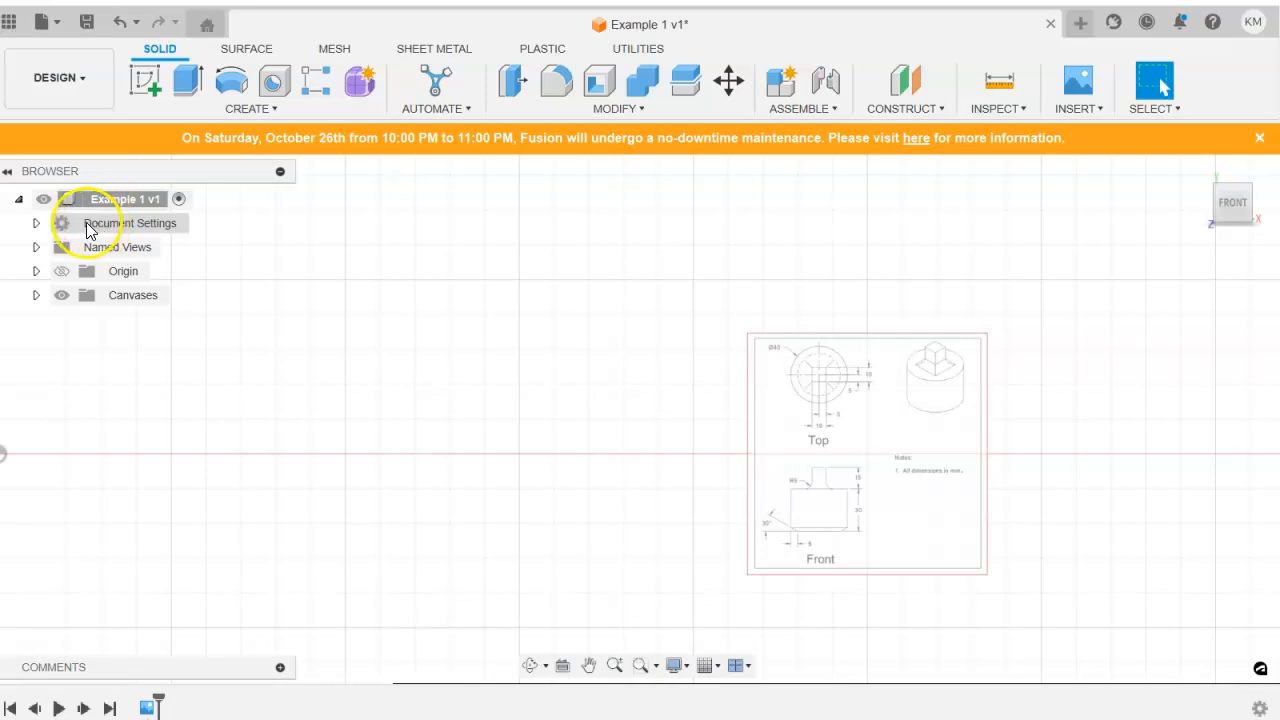
Set the document's active unit type to Millimeter.
left_click(36, 223)
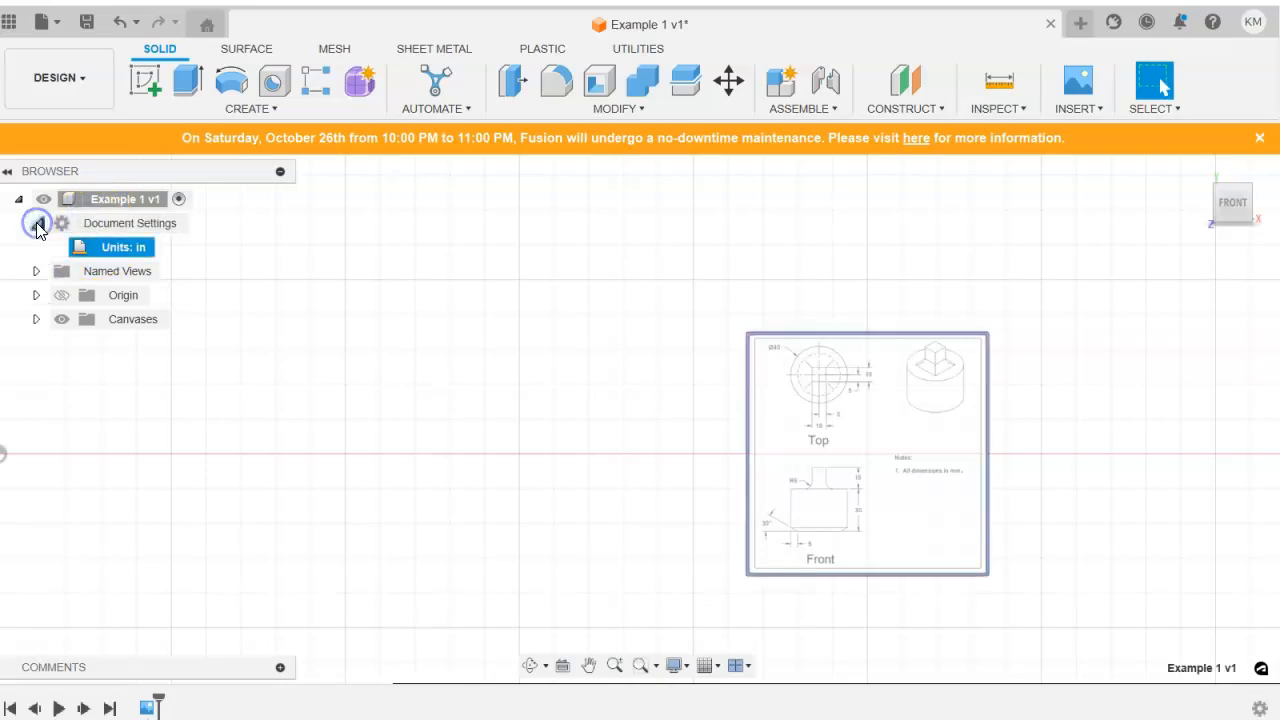
mouse_move(143, 250)
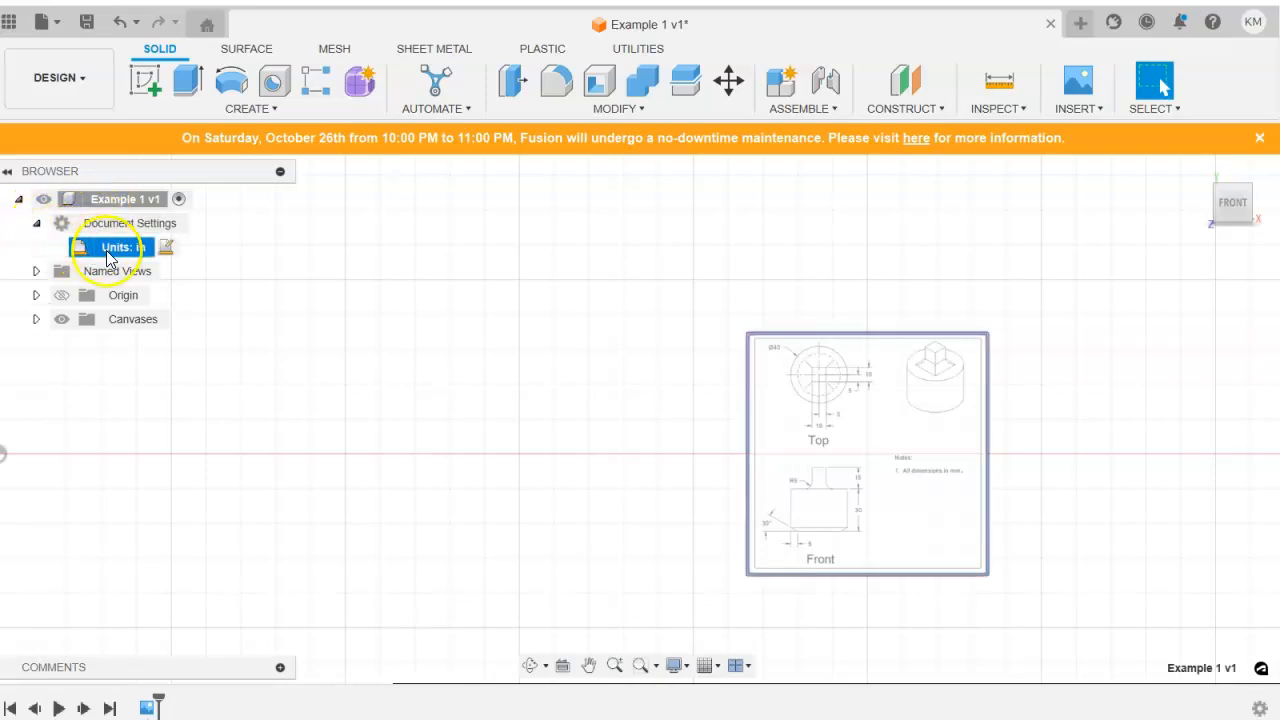
left_click(166, 247)
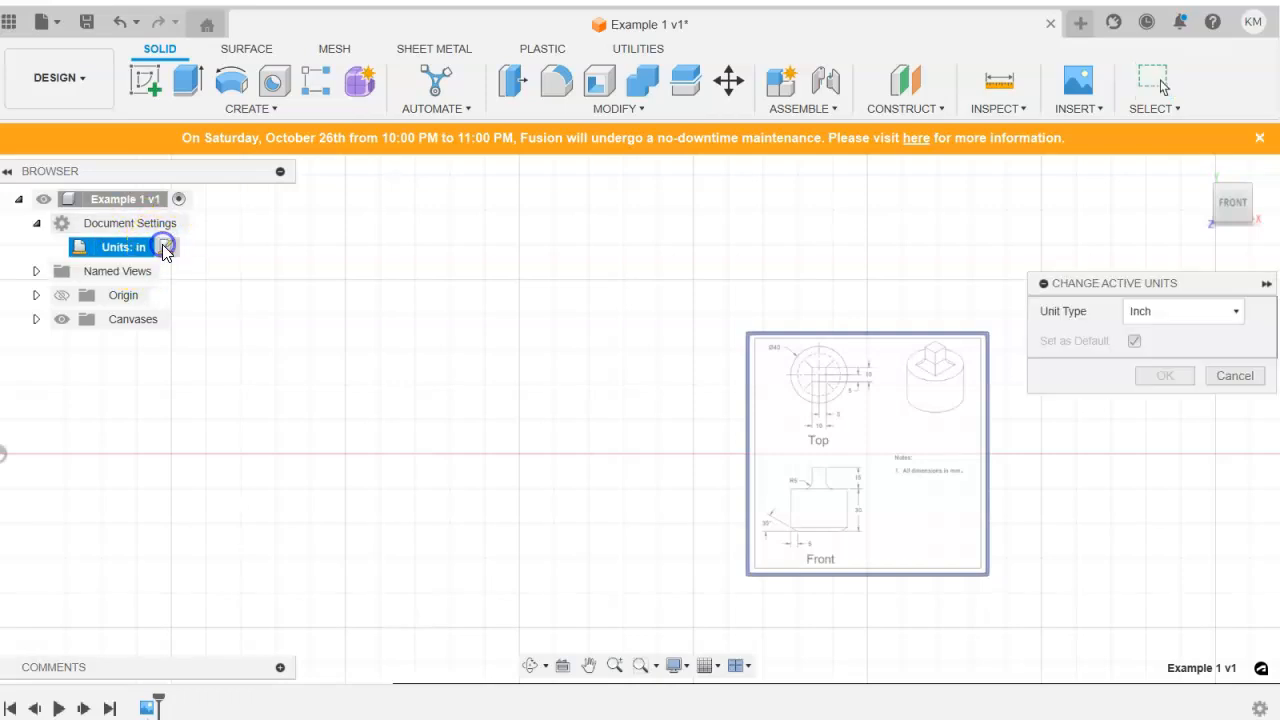
left_click(1173, 312)
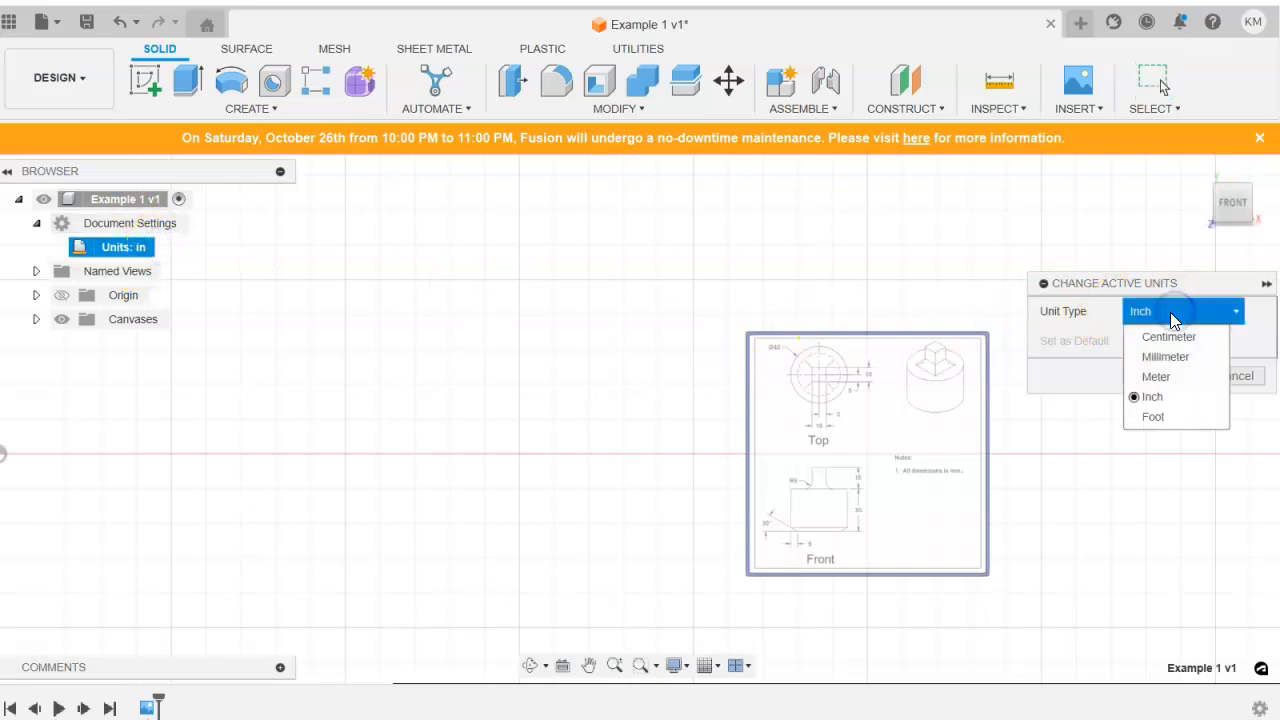
left_click(1163, 357)
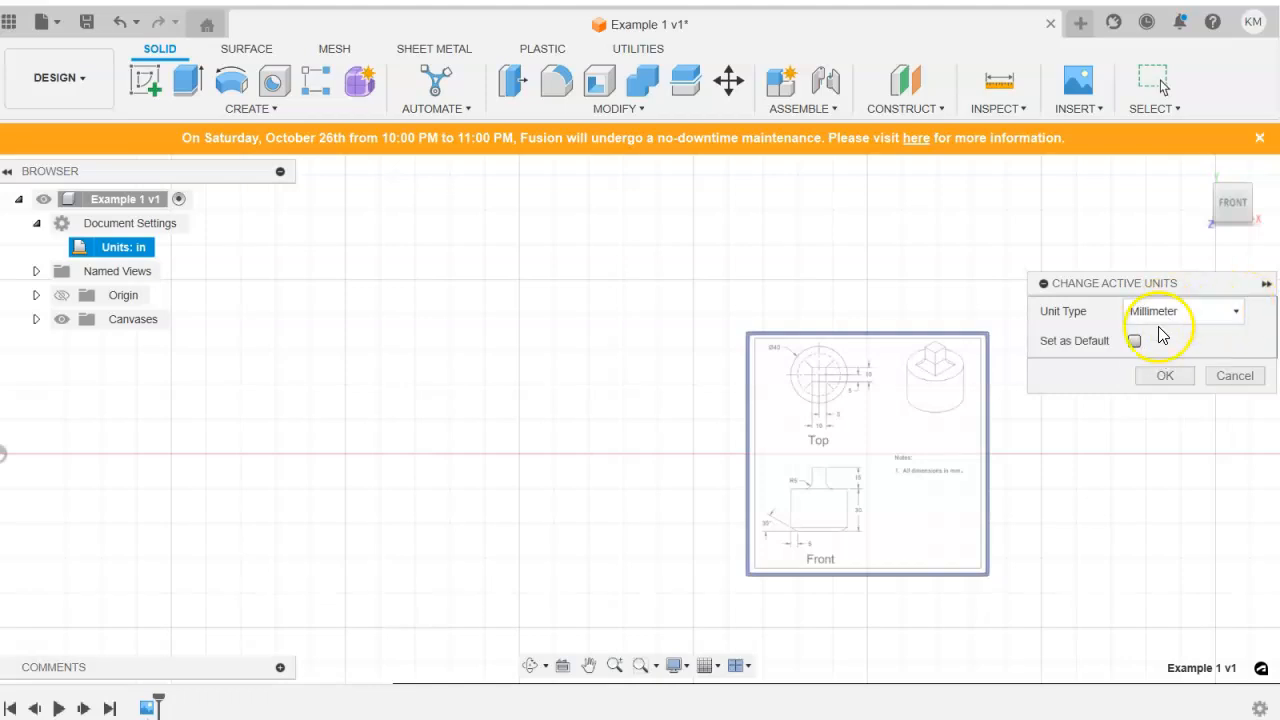
left_click(1172, 376)
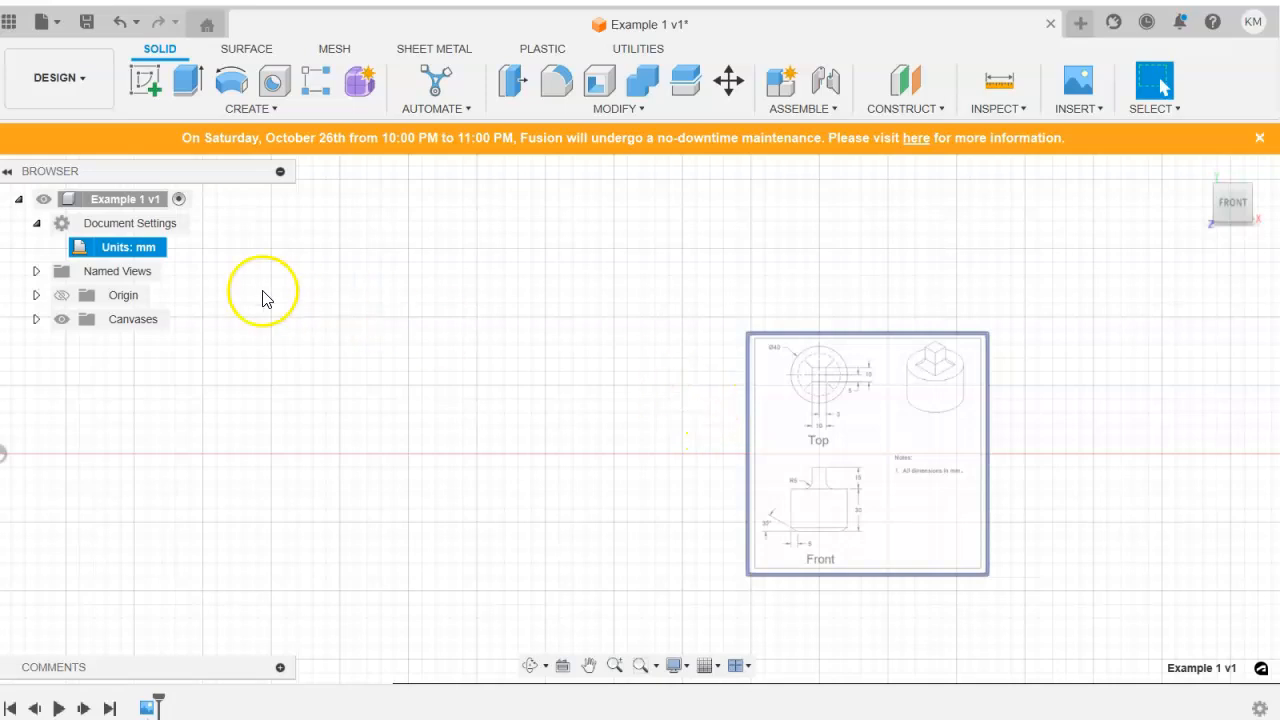
Examine the part's dimensions in the canvas drawing's top and front views, finishing in the home view.
scroll(394, 471, "down", 3)
scroll(394, 471, "up", 2)
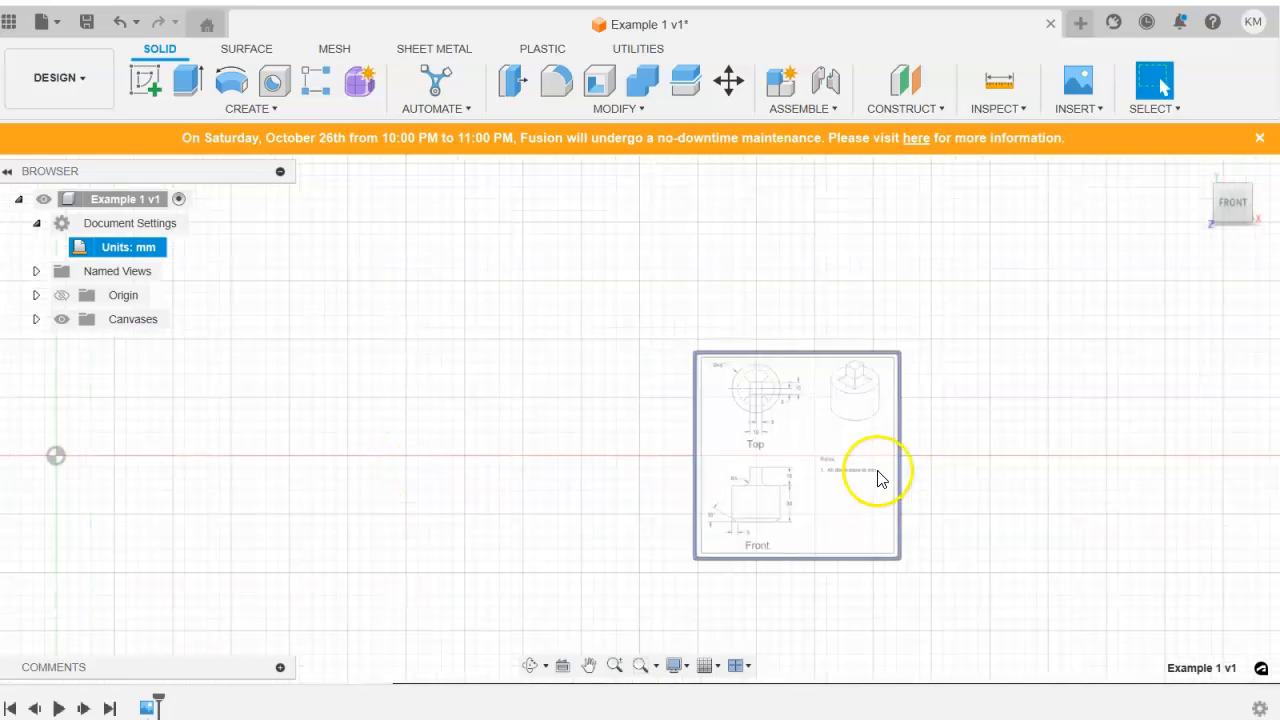
scroll(820, 477, "up", 4)
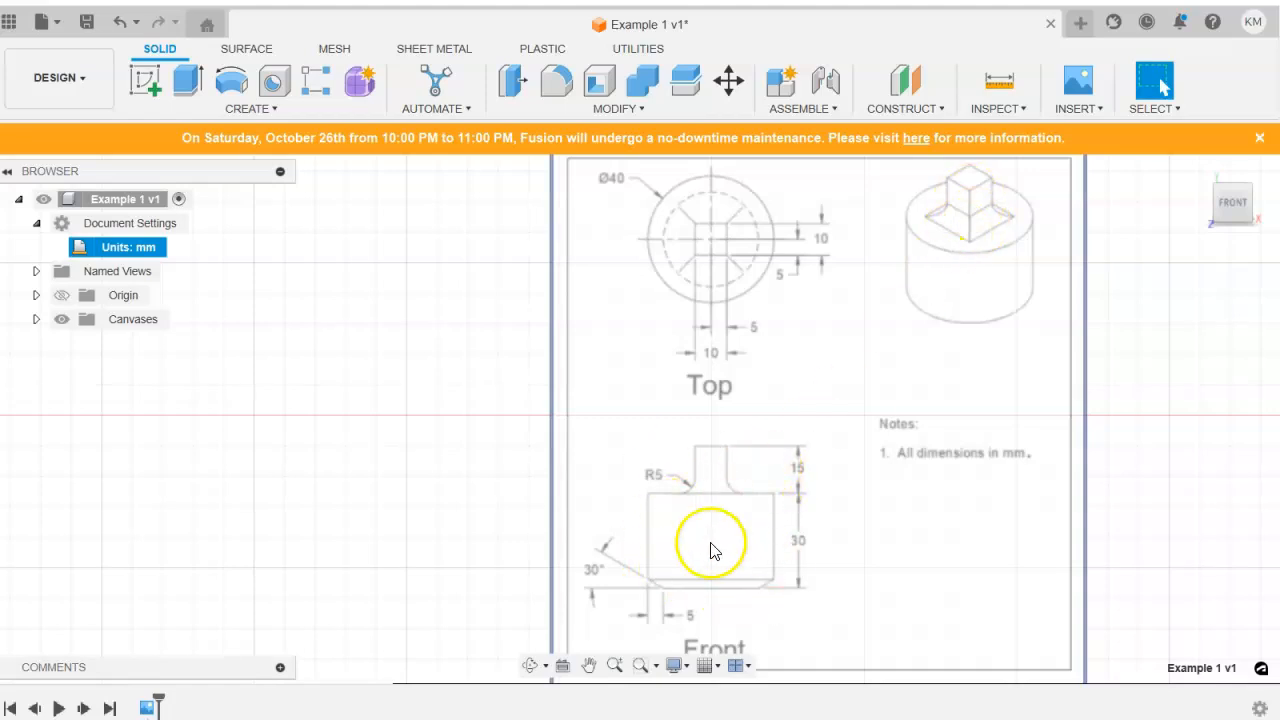
scroll(713, 551, "down", 4)
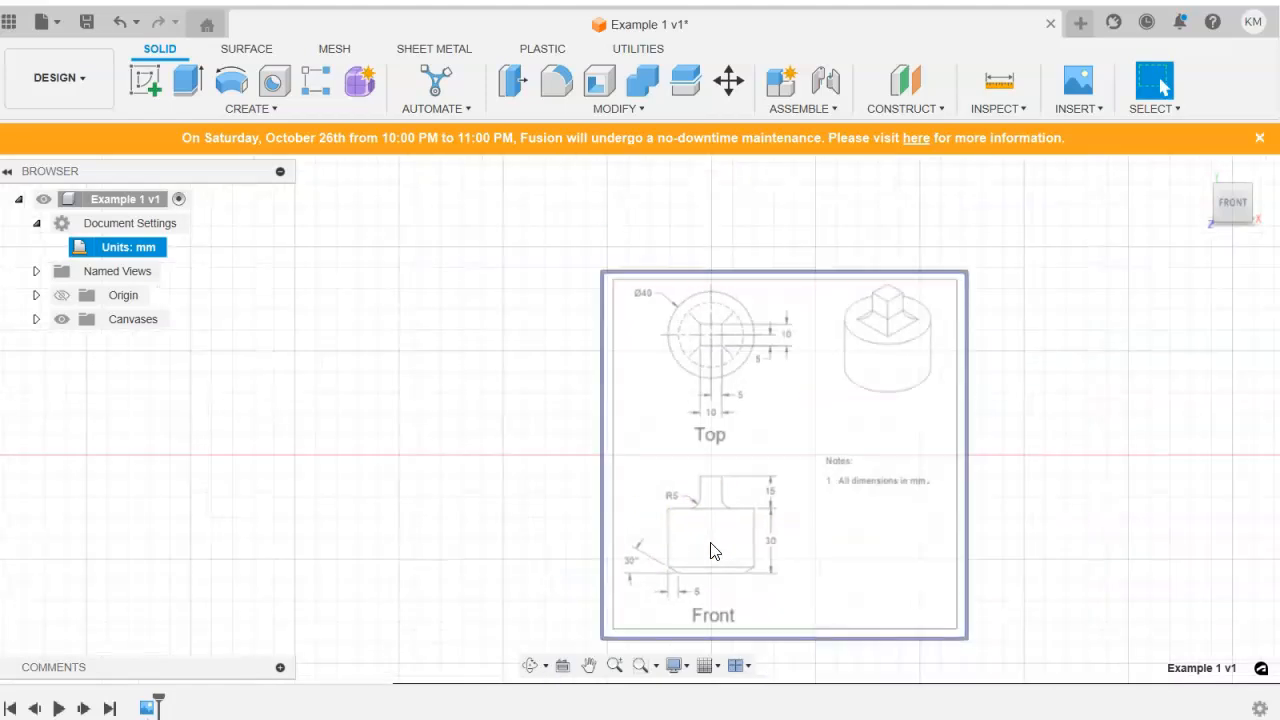
mouse_move(423, 551)
middle_mouse_down()
mouse_move(737, 406)
mouse_move(793, 493)
middle_mouse_up()
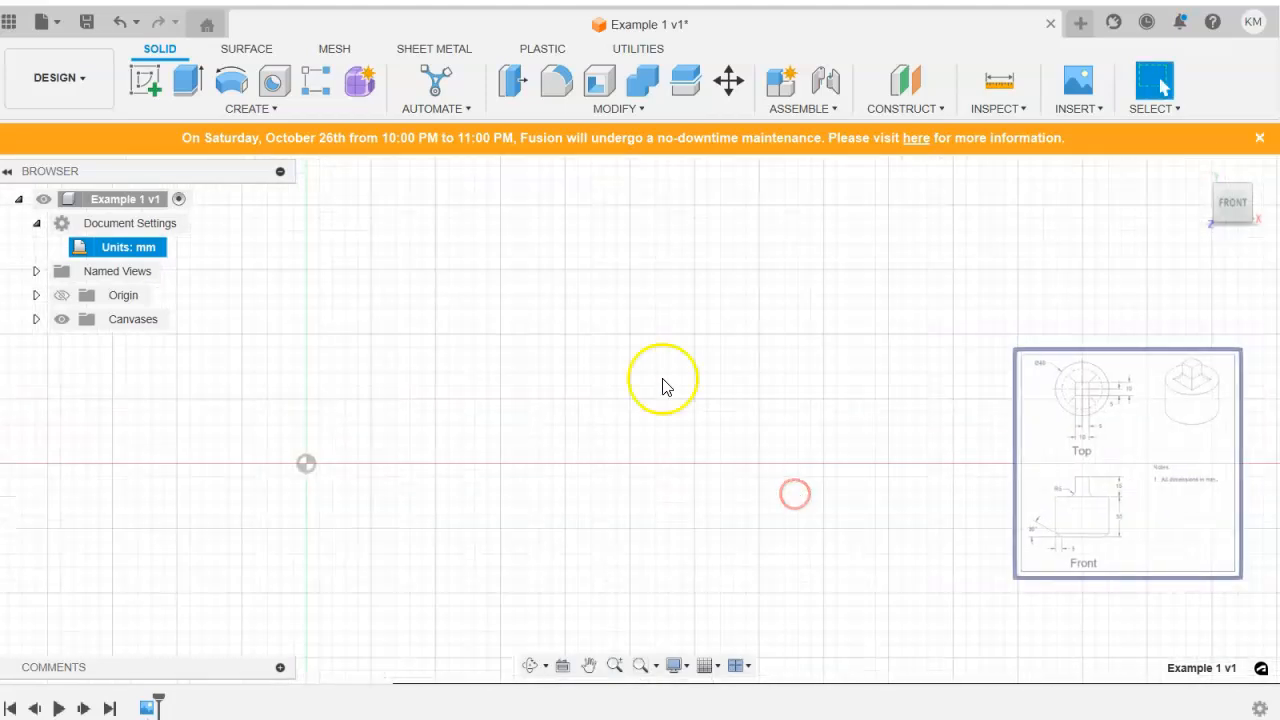
left_click(1197, 168)
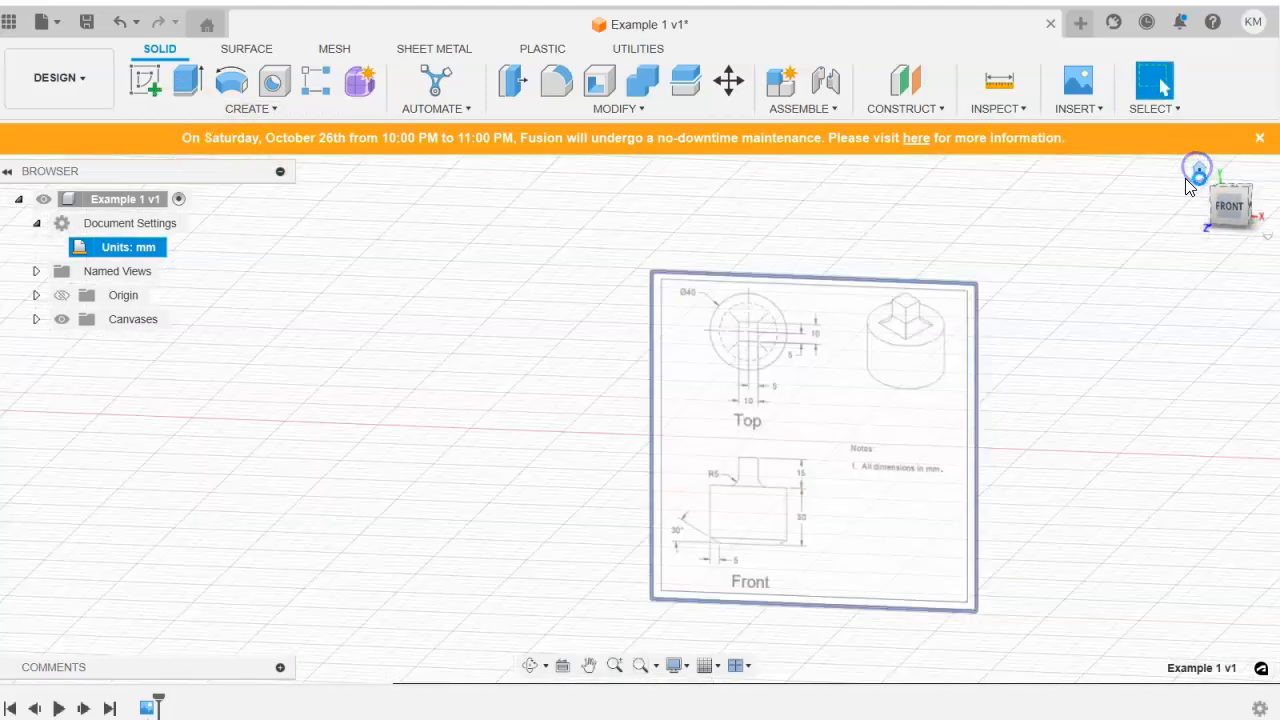
Start a new sketch on the XY plane, facing the front view.
left_click(148, 82)
scroll(382, 371, "down", 4)
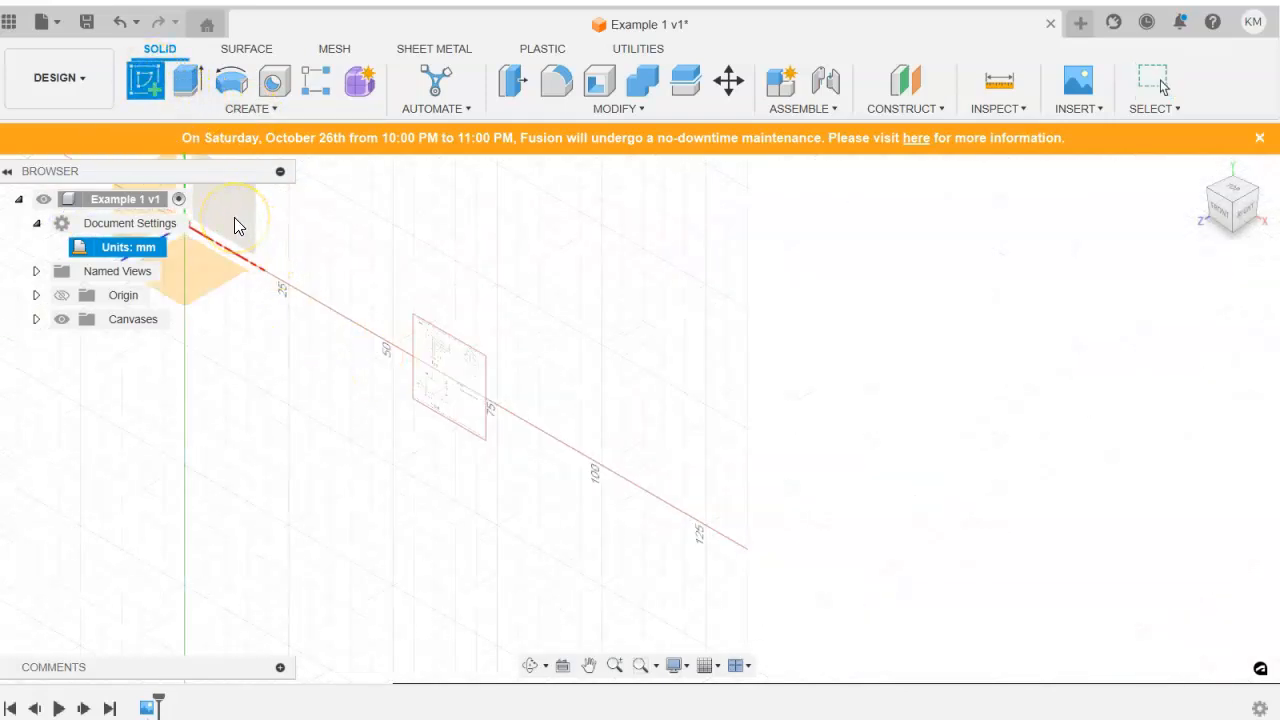
left_click(235, 222)
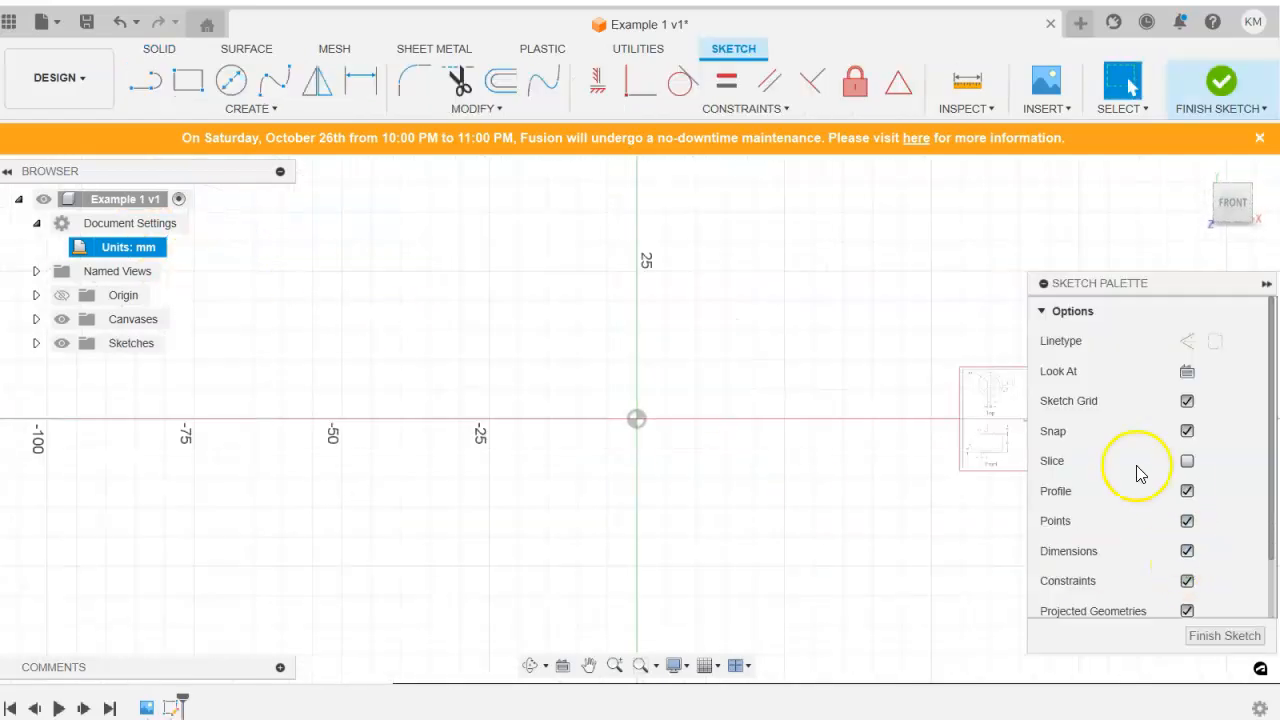
Examine the canvas drawing's top and front views for the cylinder's diameter and height dimensions.
middle_click_drag(930, 435, 745, 458)
scroll(929, 440, "down", 1)
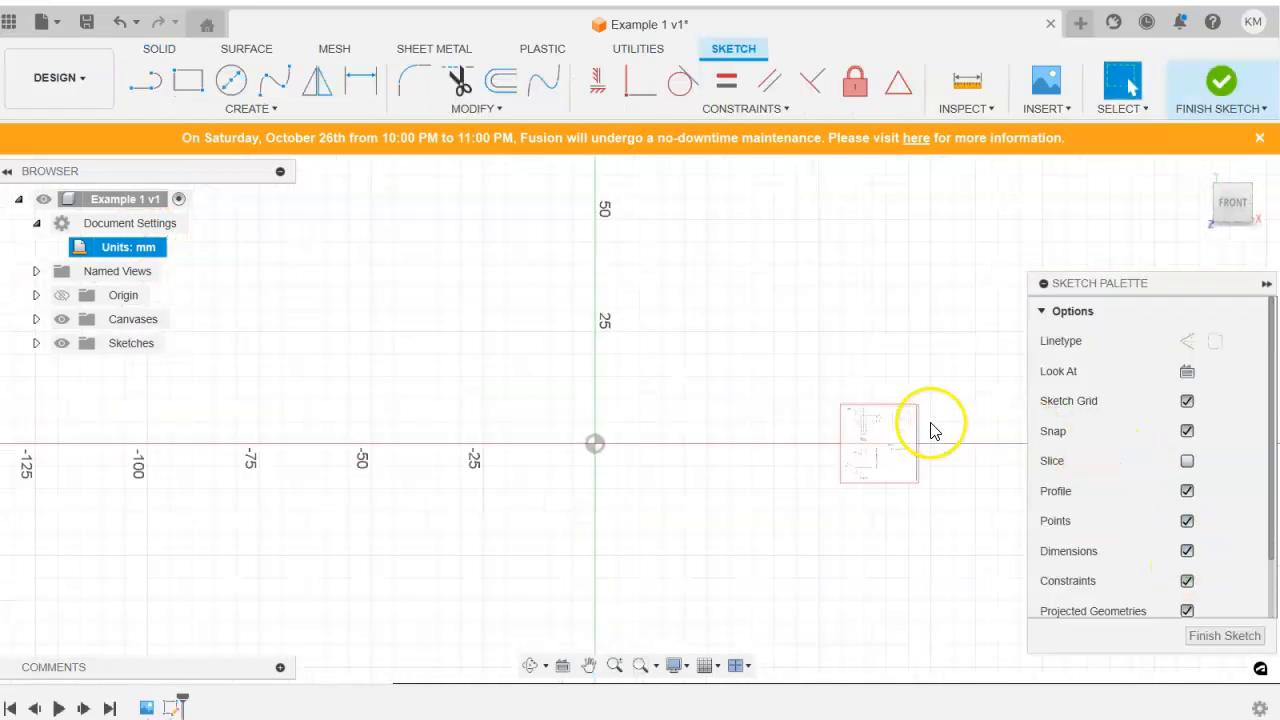
scroll(899, 443, "up", 3)
scroll(897, 443, "up", 5)
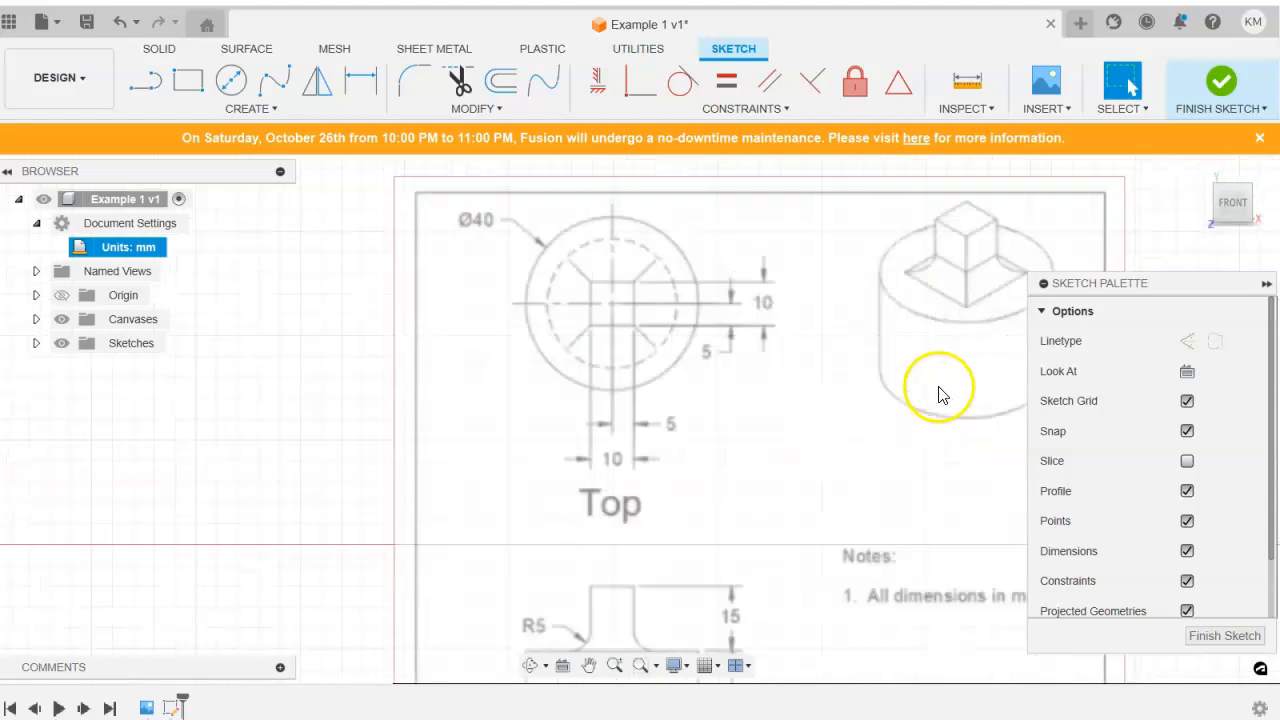
mouse_move(786, 409)
middle_mouse_down()
mouse_move(757, 381)
mouse_move(814, 220)
middle_mouse_up()
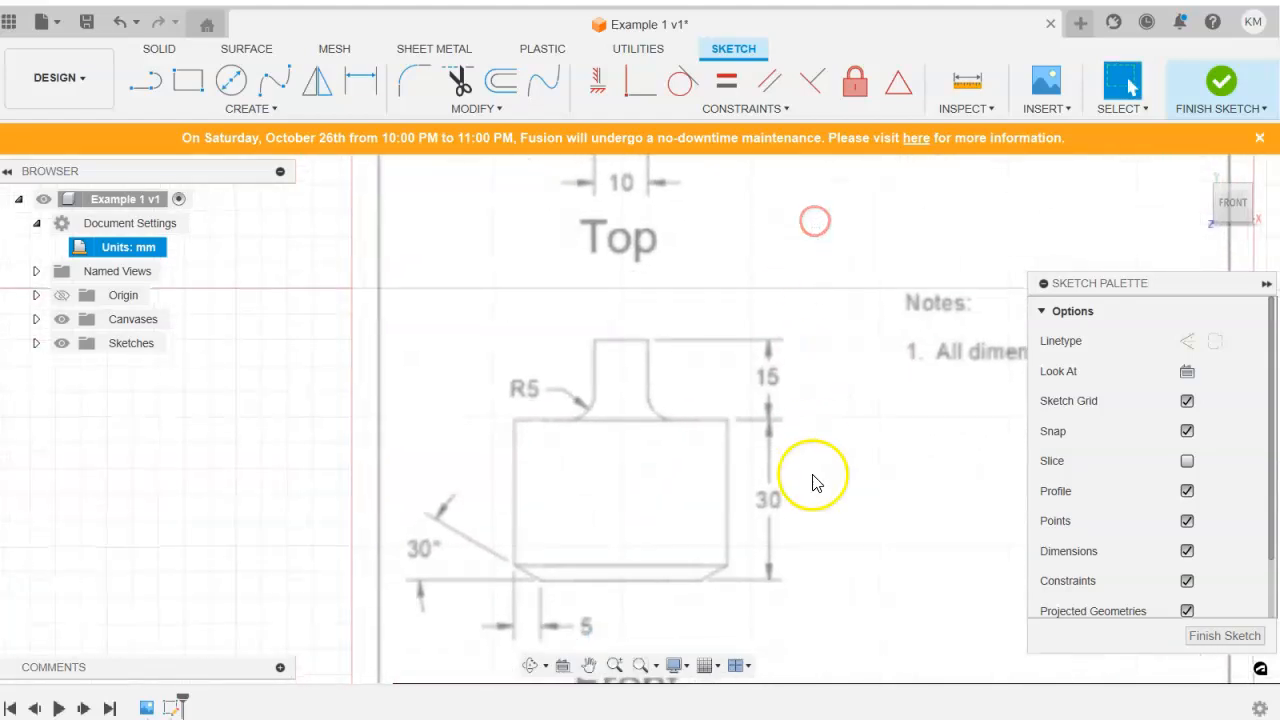
scroll(666, 451, "down", 4)
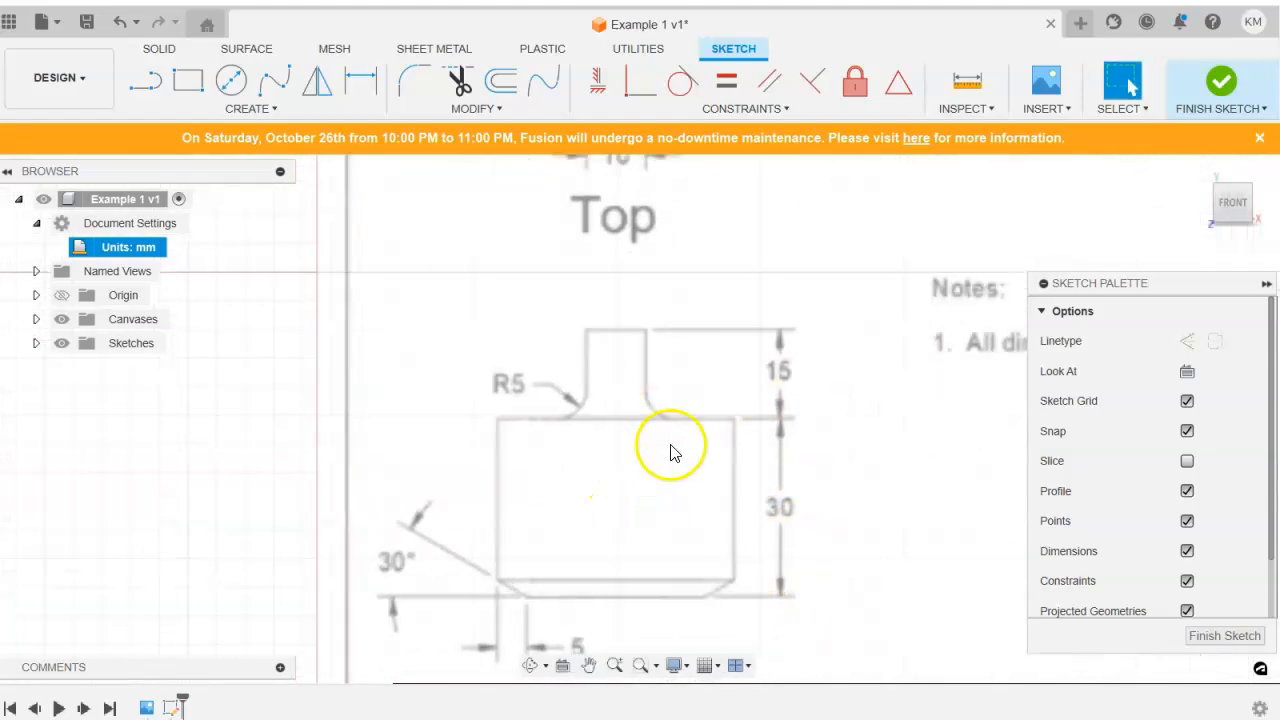
scroll(686, 465, "down", 2)
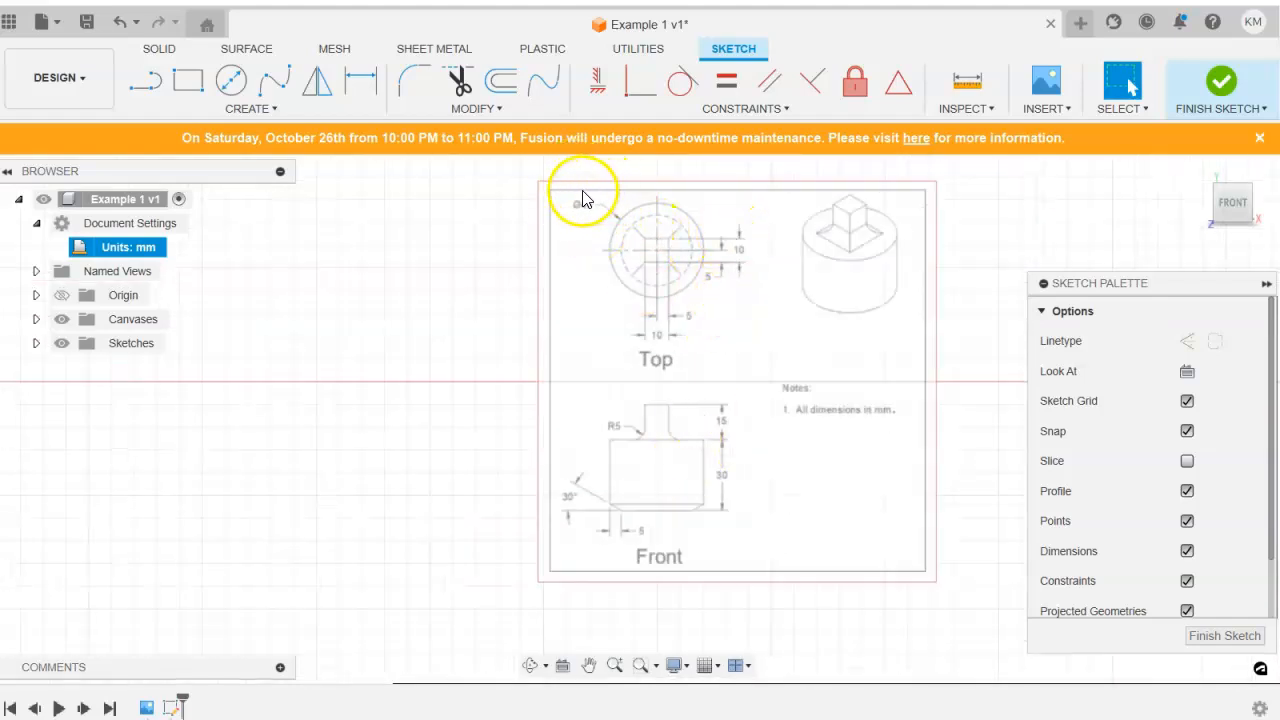
middle_click_drag(416, 291, 883, 363)
scroll(687, 393, "down", 3)
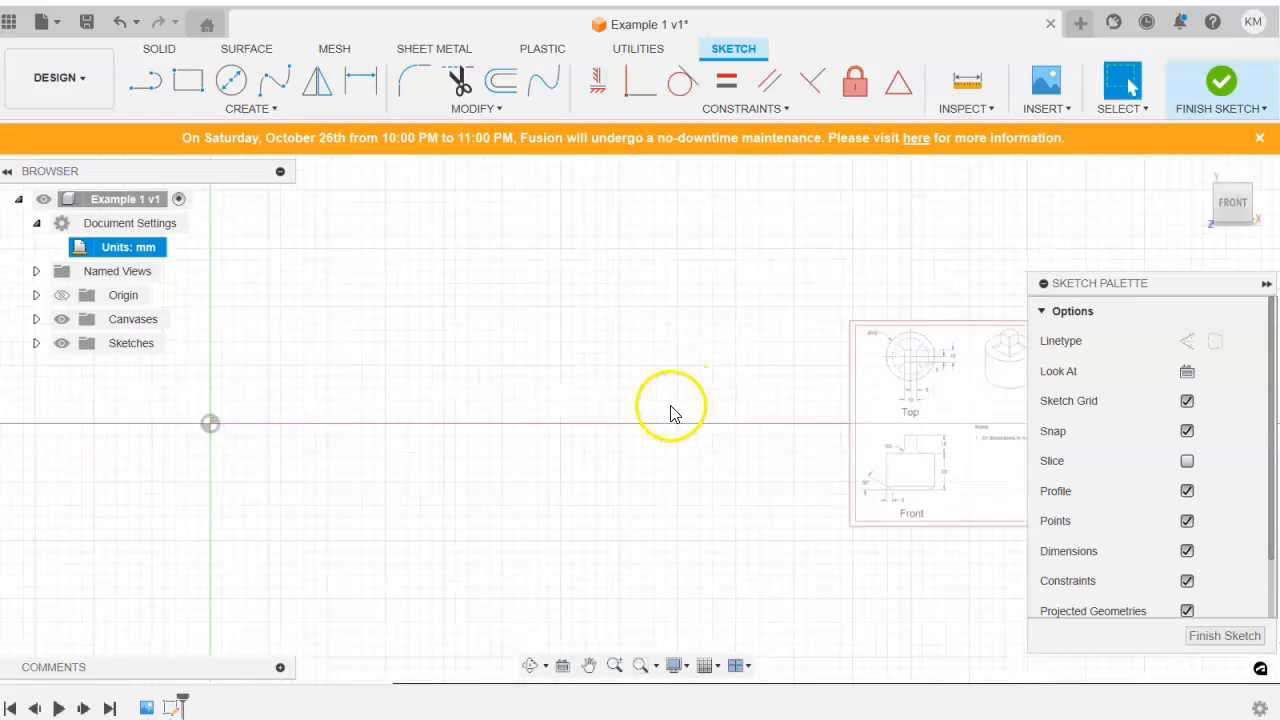
Sketch a two-point rectangle from the origin into the upper-right quadrant, about 12 mm high.
left_click(188, 80)
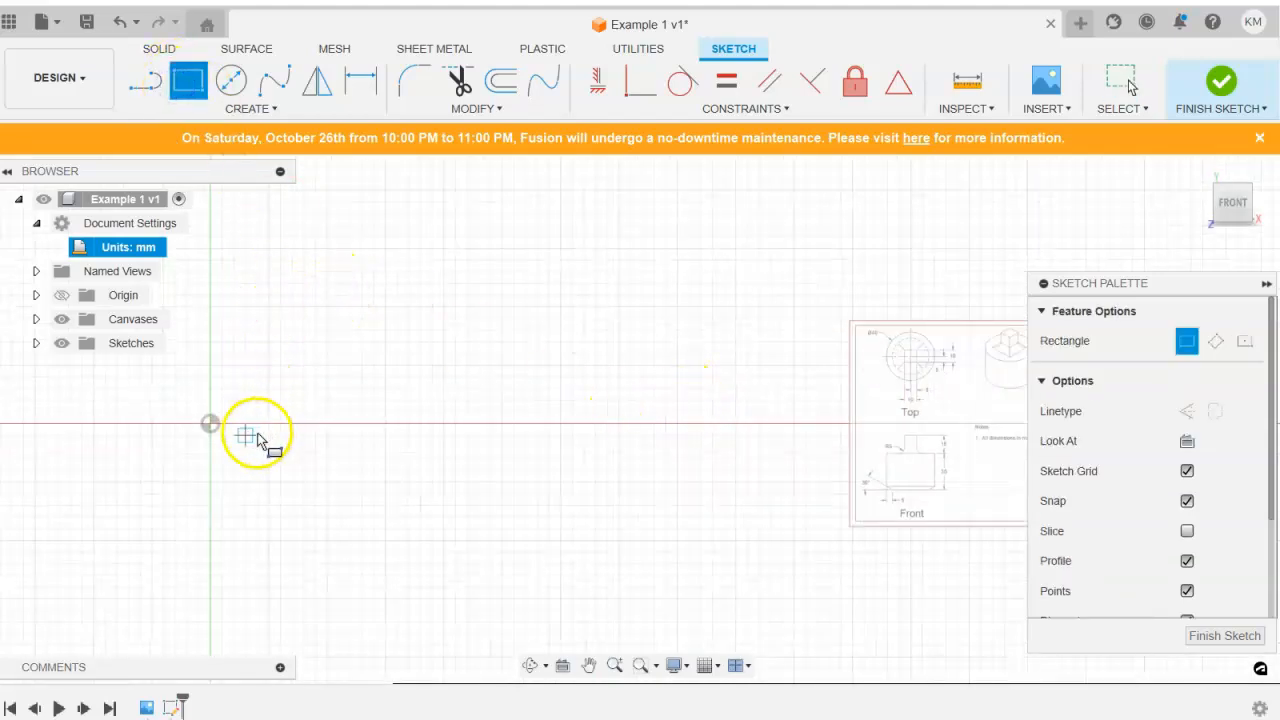
left_click(210, 424)
left_click(374, 284)
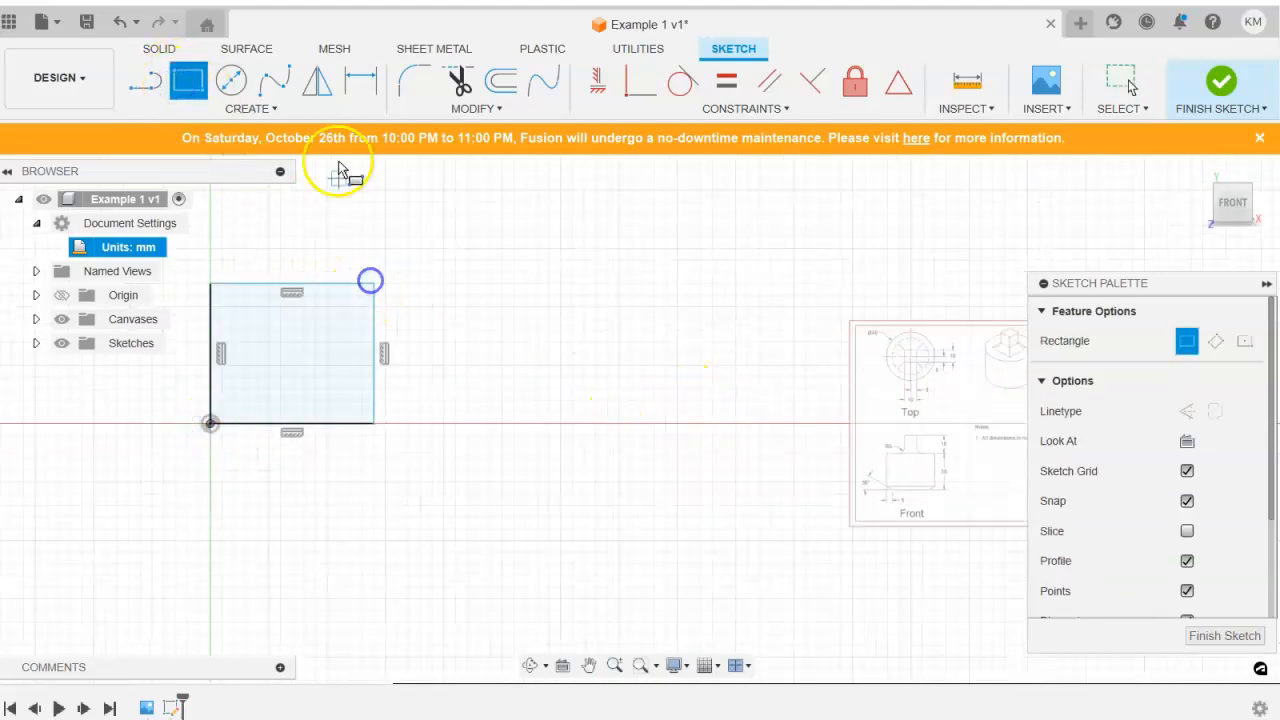
Dimension the rectangle's vertical side at 30 mm.
left_click(358, 88)
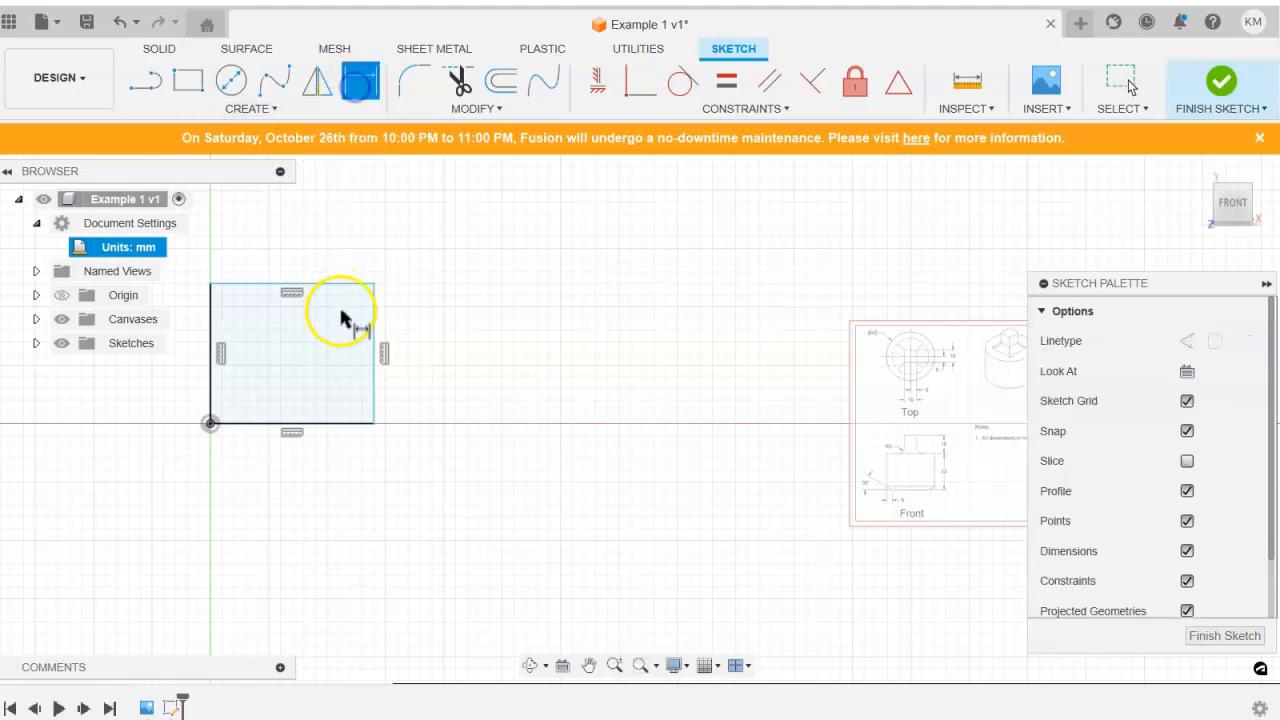
left_click(370, 330)
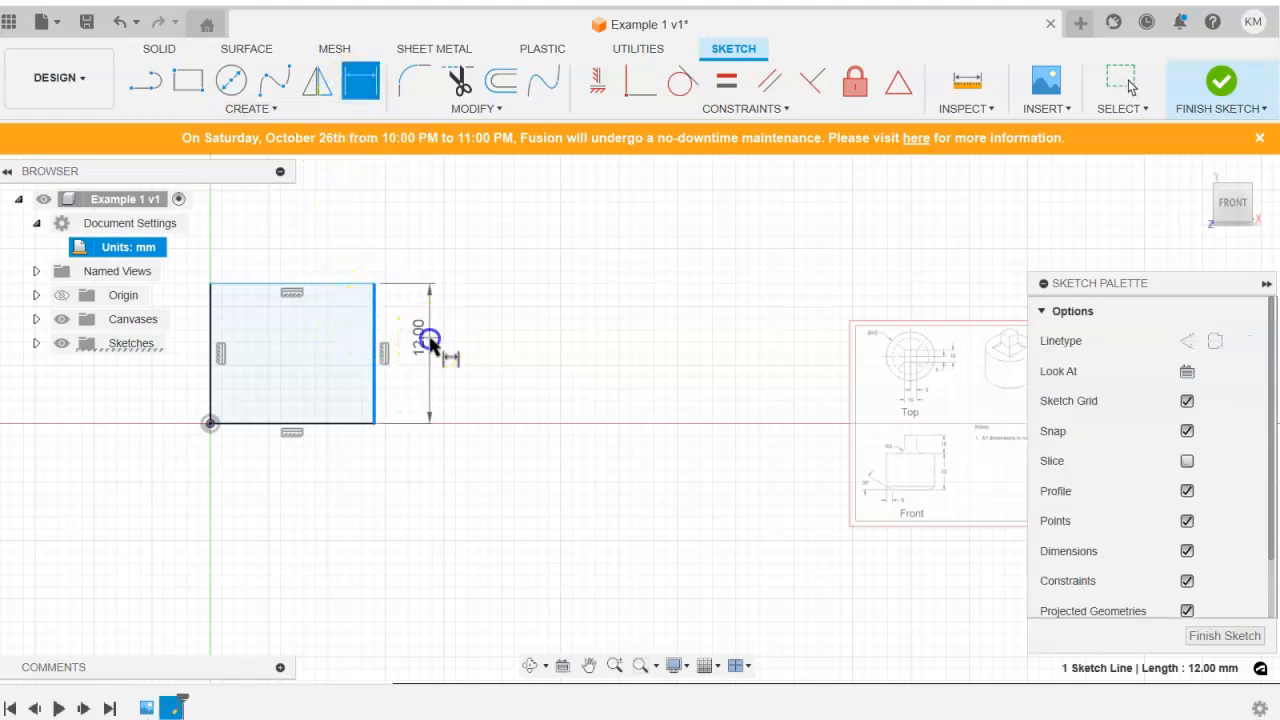
left_click(430, 338)
key("Return")
Dimension the rectangle's upper edge at 20 mm and finish the sketch.
scroll(434, 354, "down", 4)
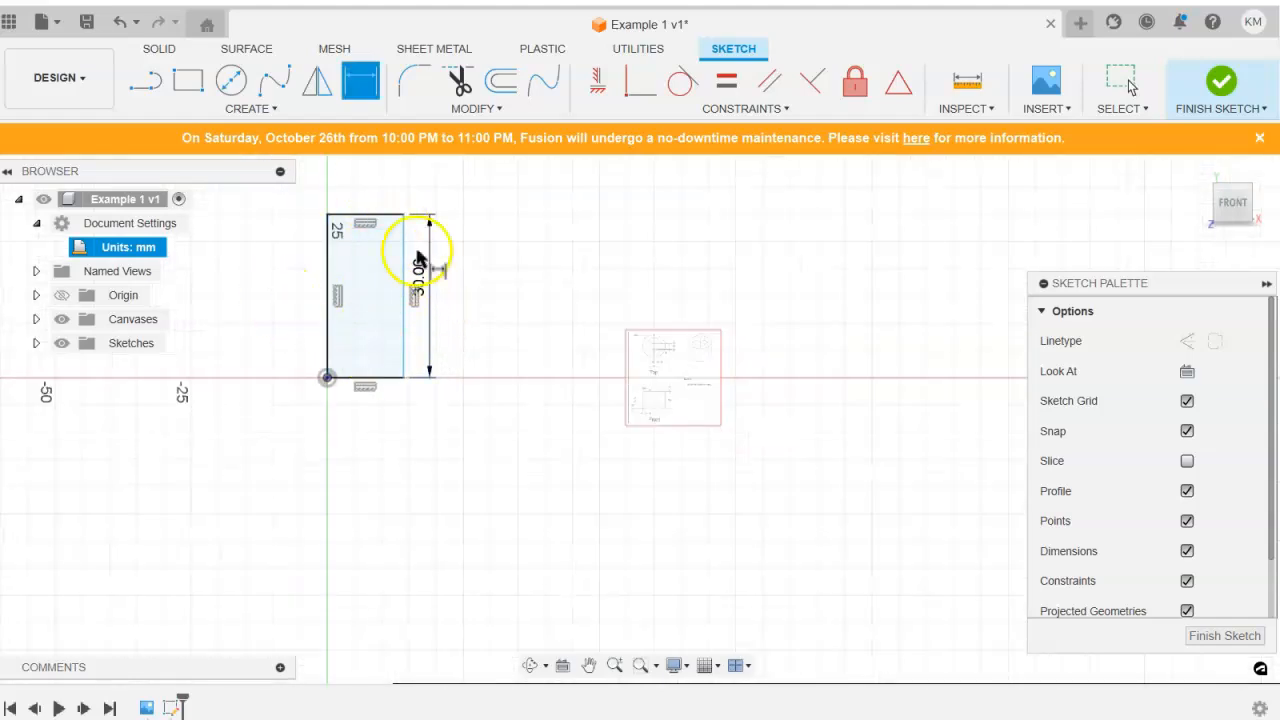
left_click(376, 220)
left_click(369, 195)
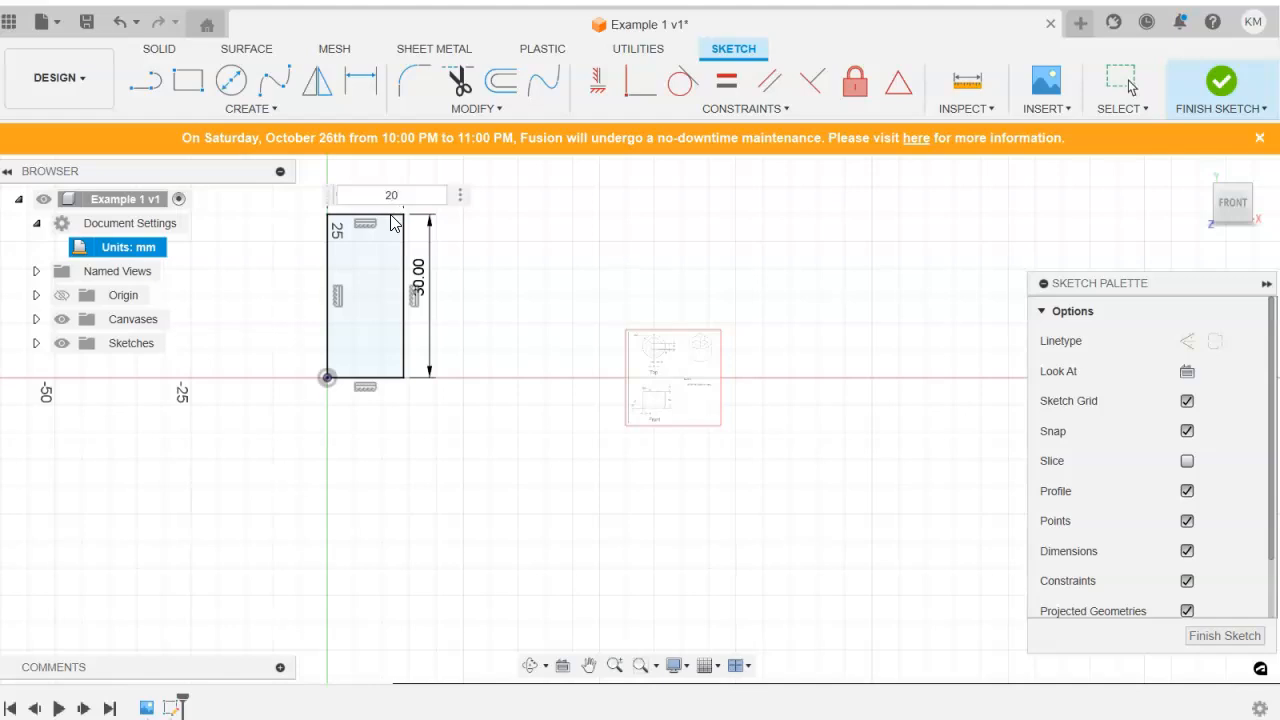
key("Return")
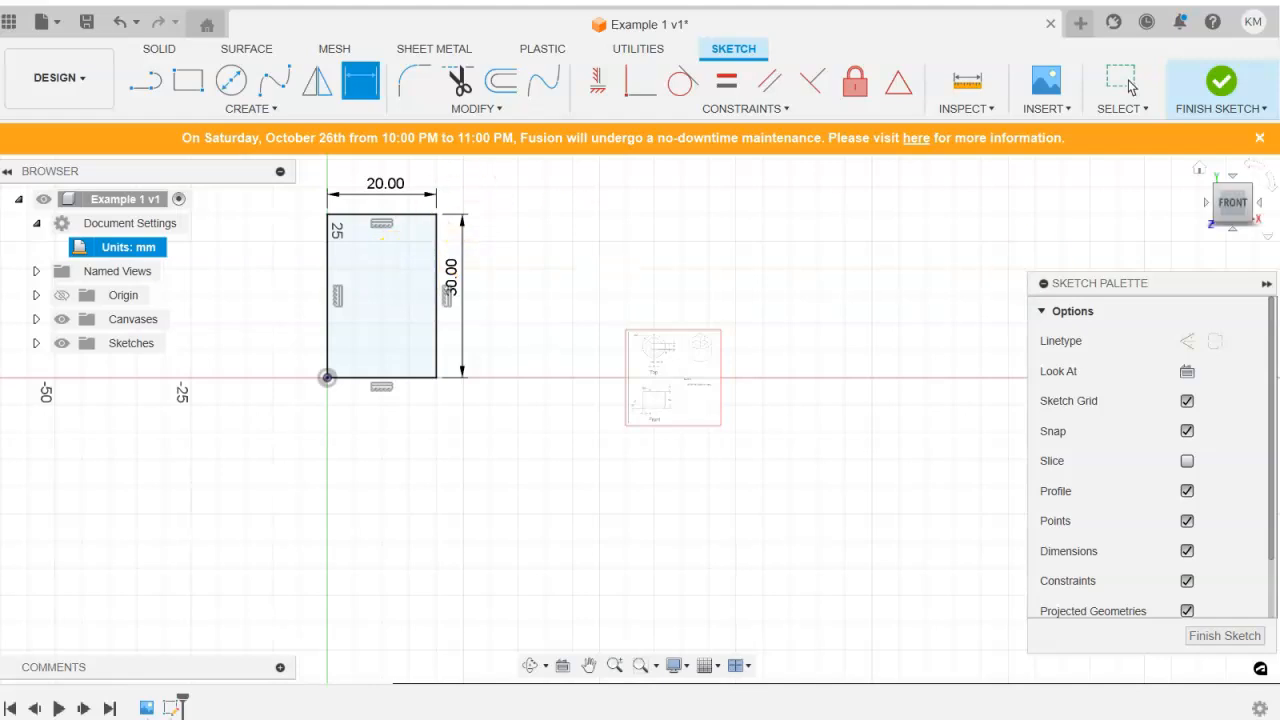
left_click(1238, 84)
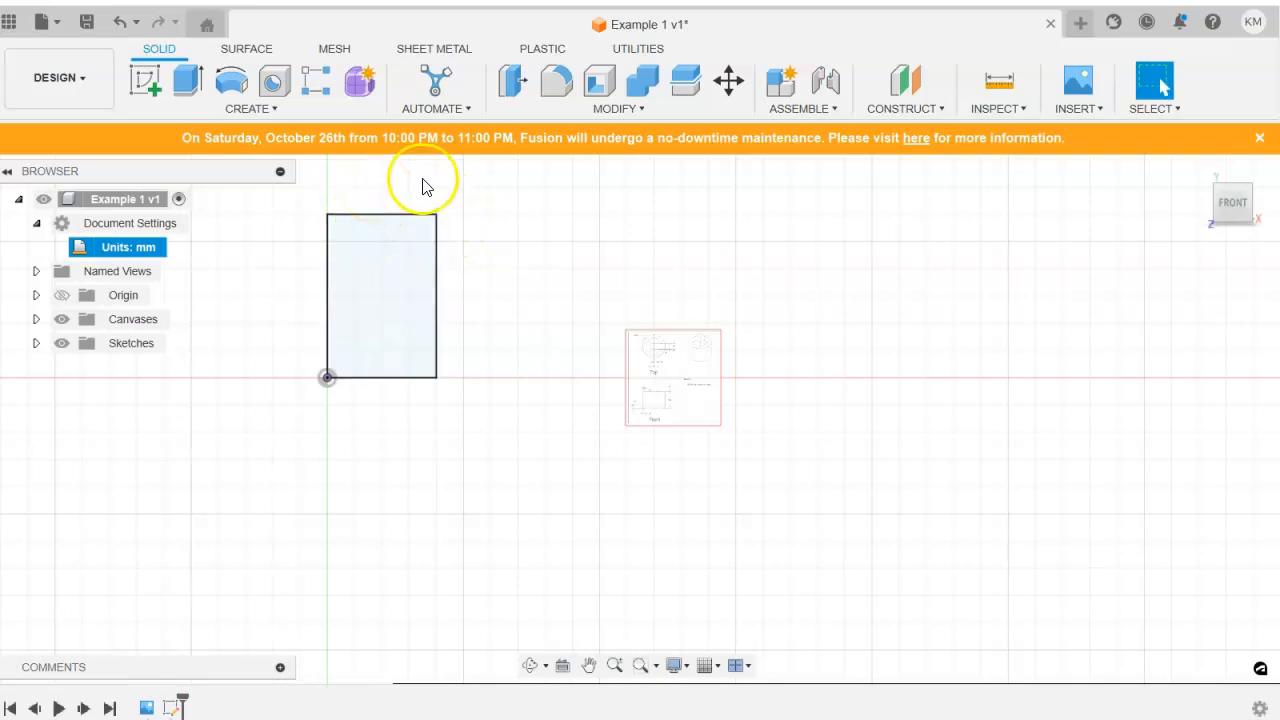
Set up a Revolve of the rectangle profile about its vertical edge at the origin, viewed from the home view.
left_click(1200, 168)
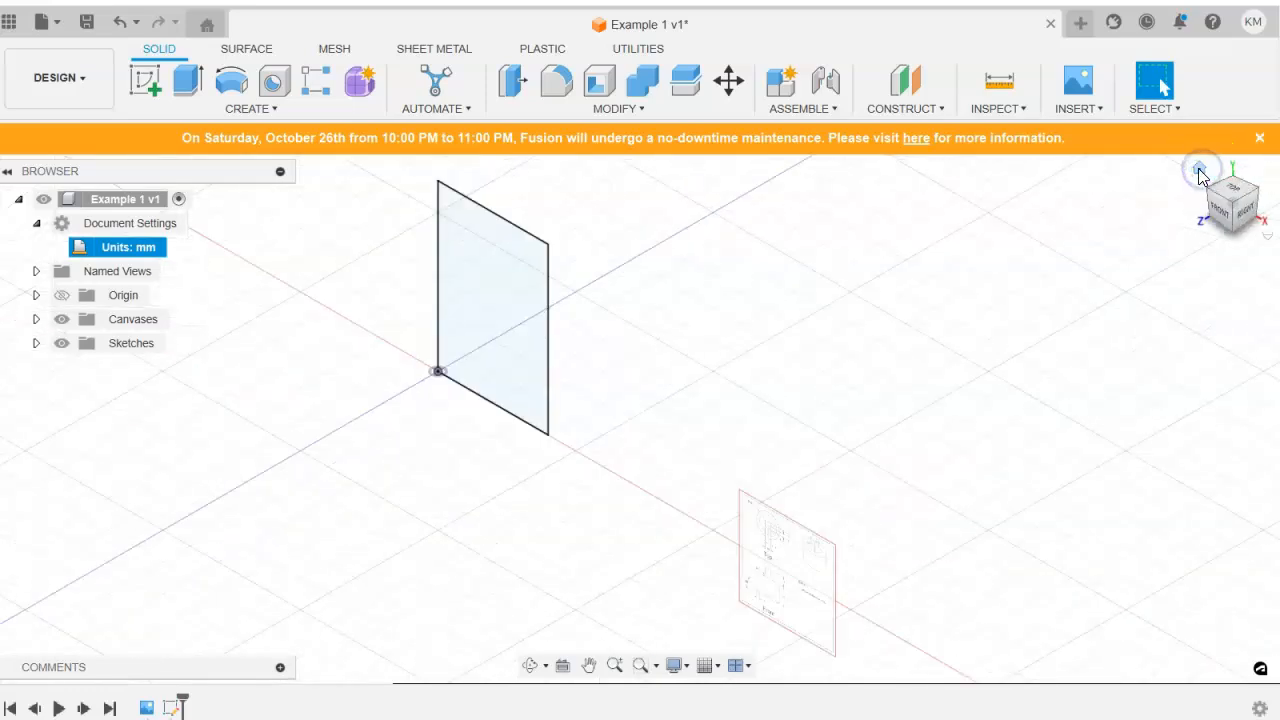
left_click(231, 85)
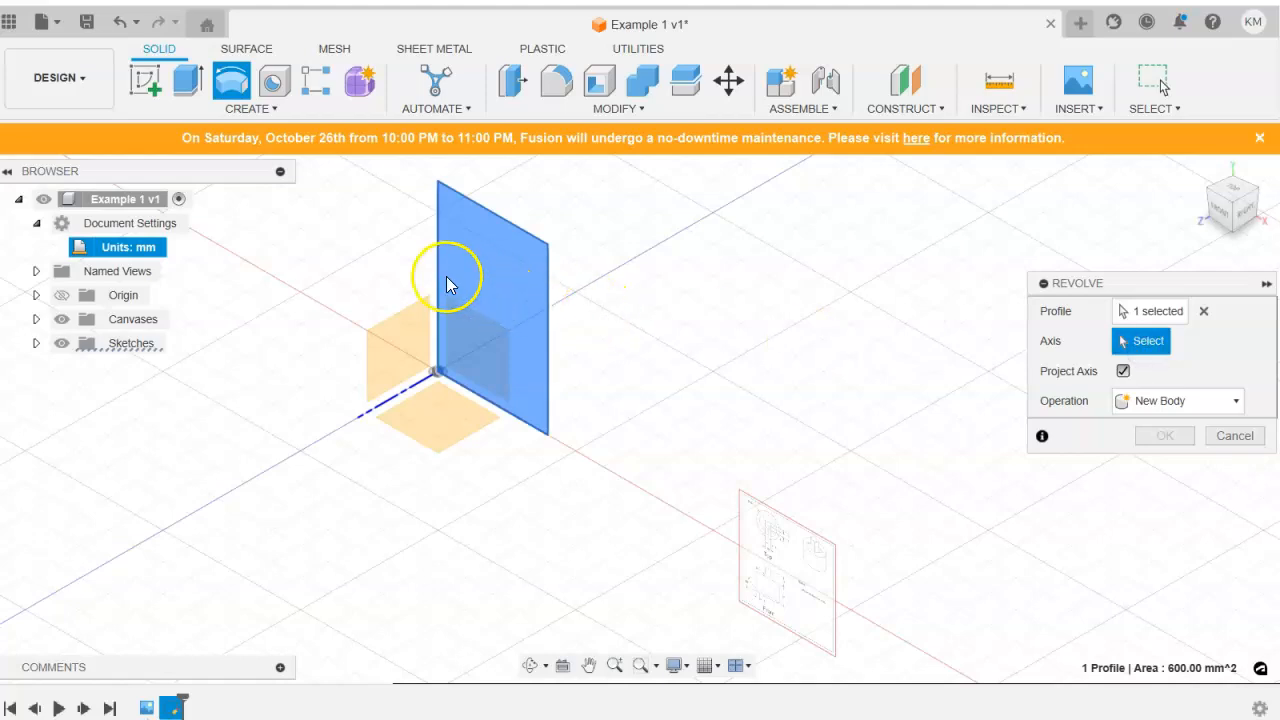
scroll(450, 304, "down", 3)
scroll(588, 338, "up", 3)
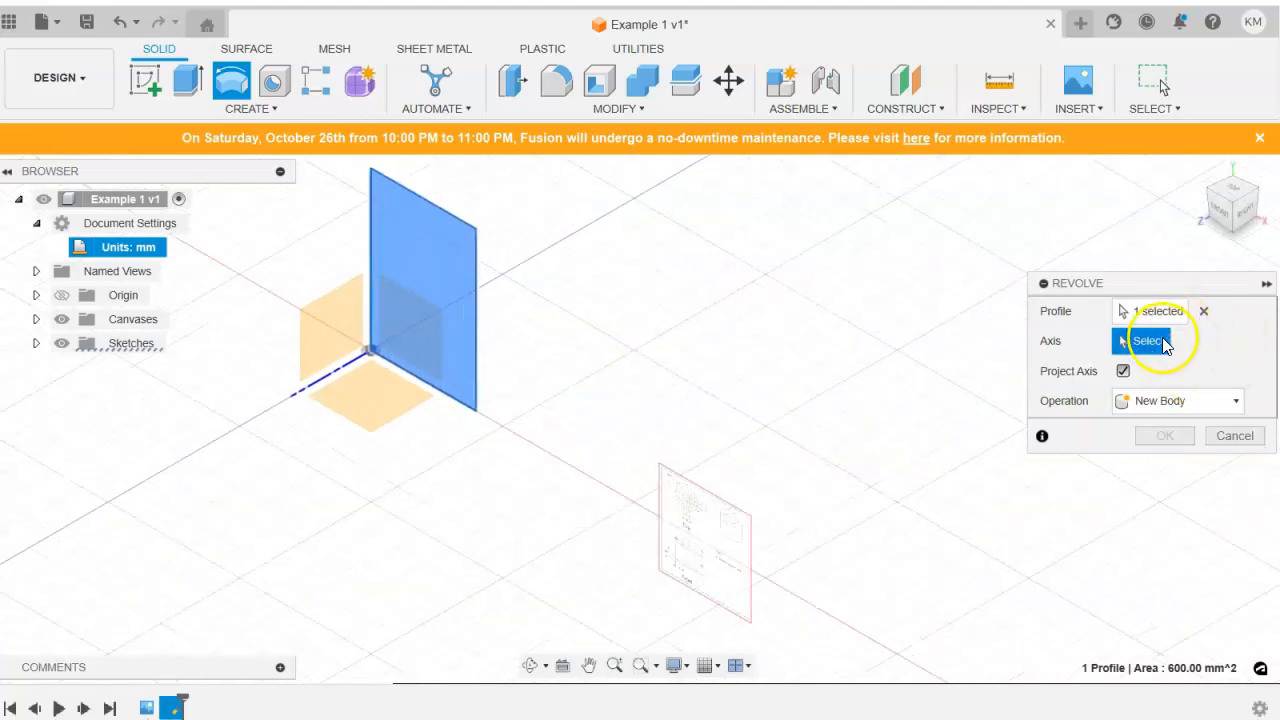
left_click(369, 266)
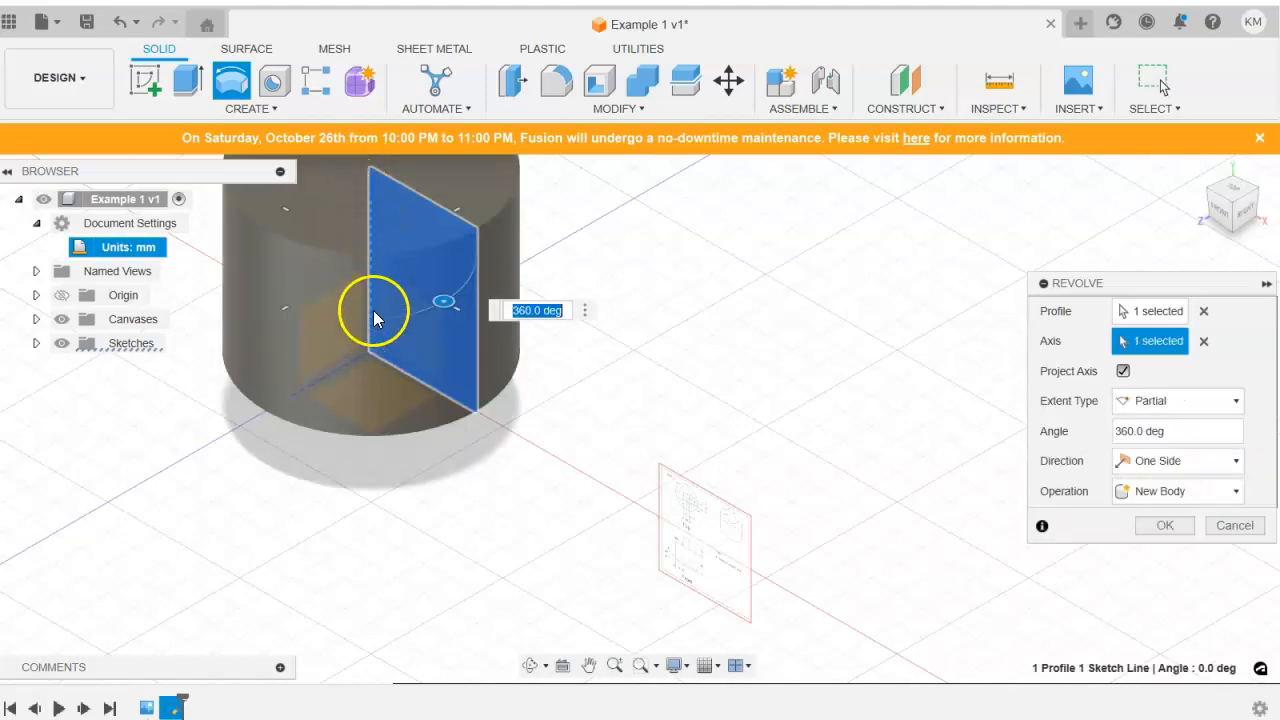
middle_click_drag(429, 277, 594, 434)
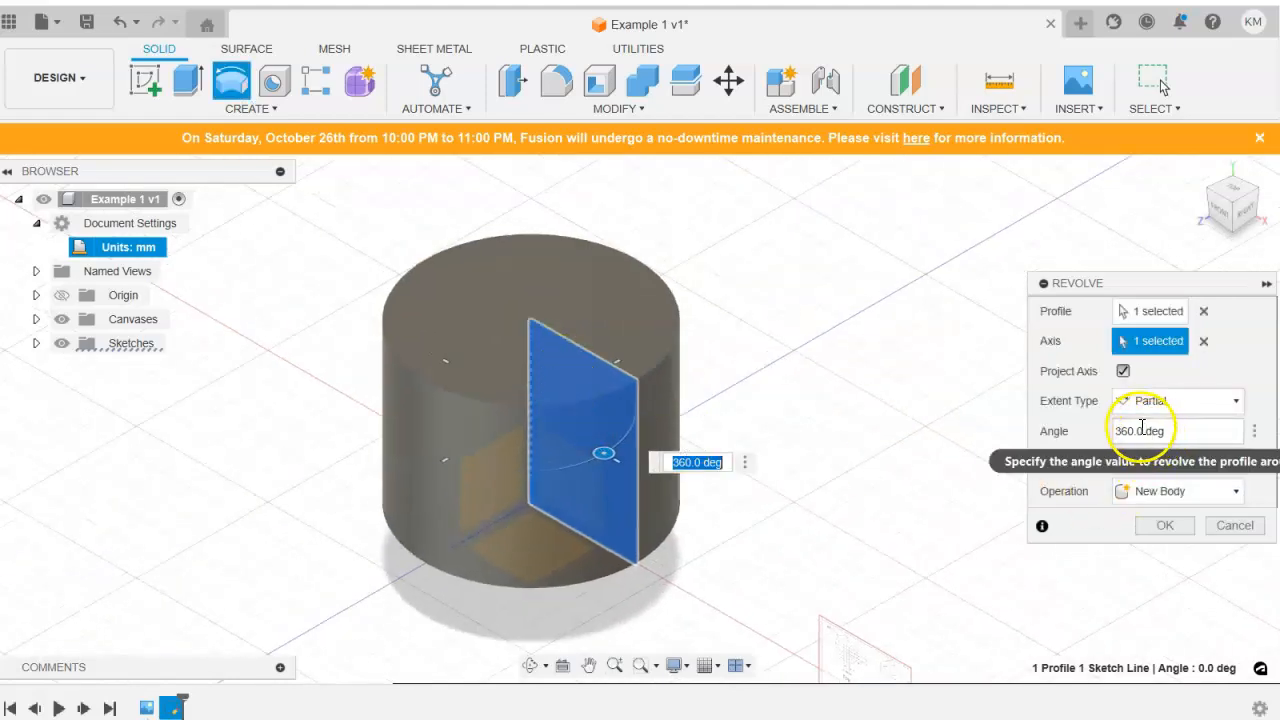
Check the revolve's extent type options and try a partial angle of 180 degrees.
left_click(1203, 401)
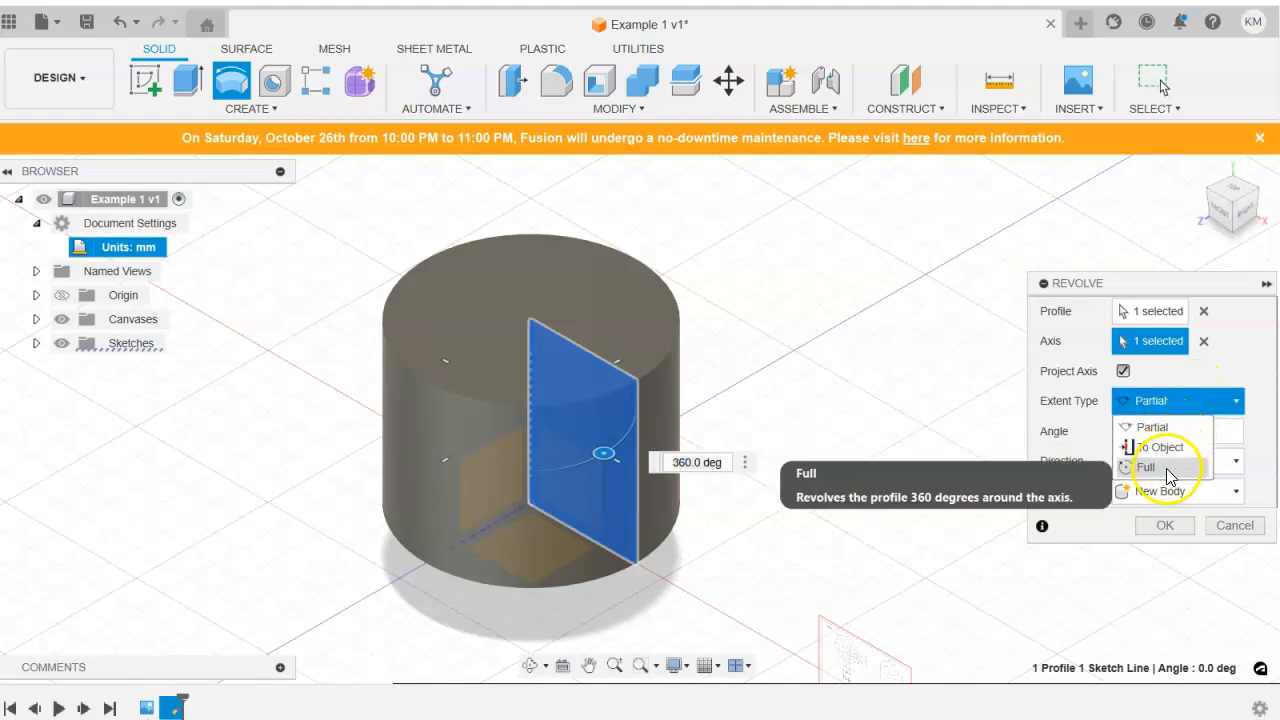
left_click(1265, 379)
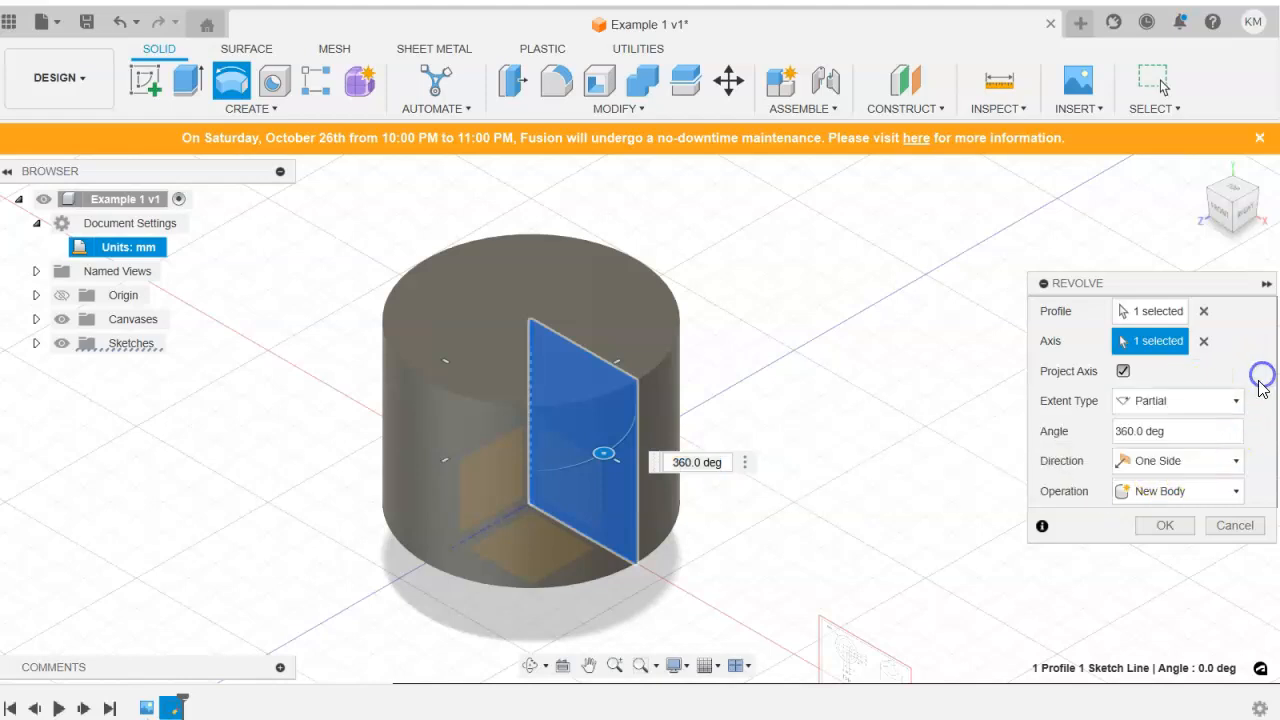
left_click(1130, 430)
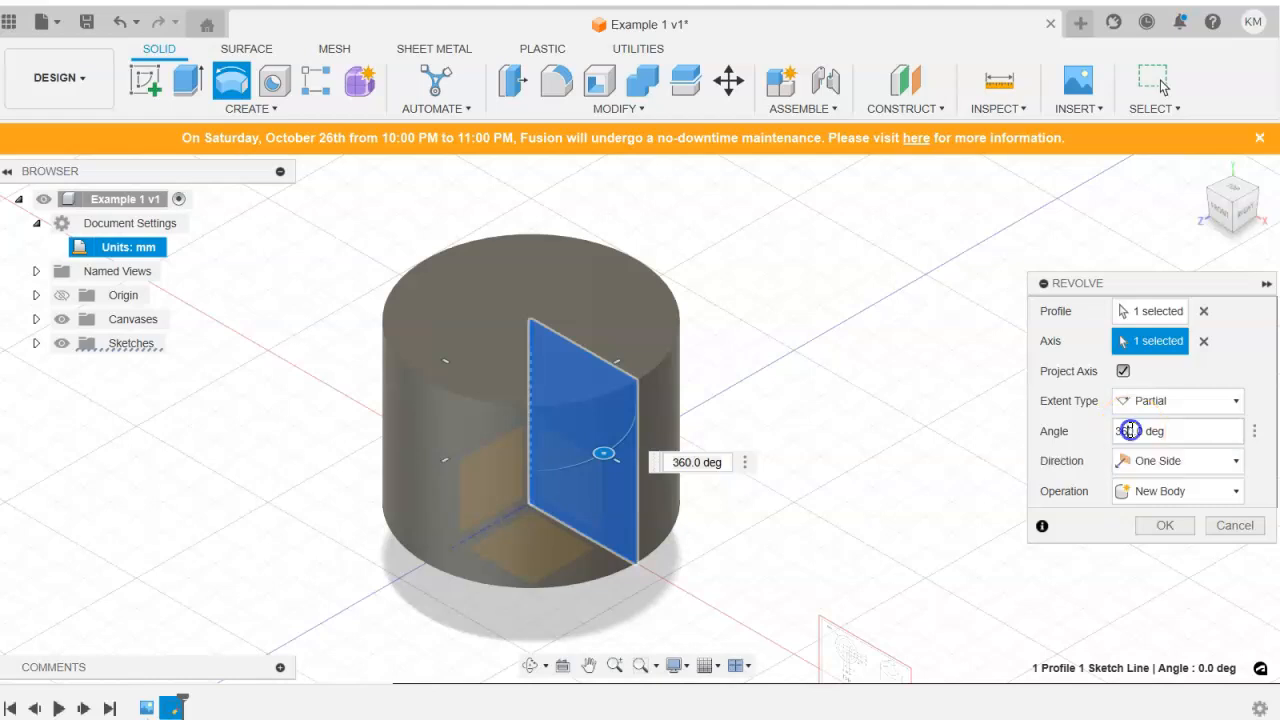
left_click(1130, 430)
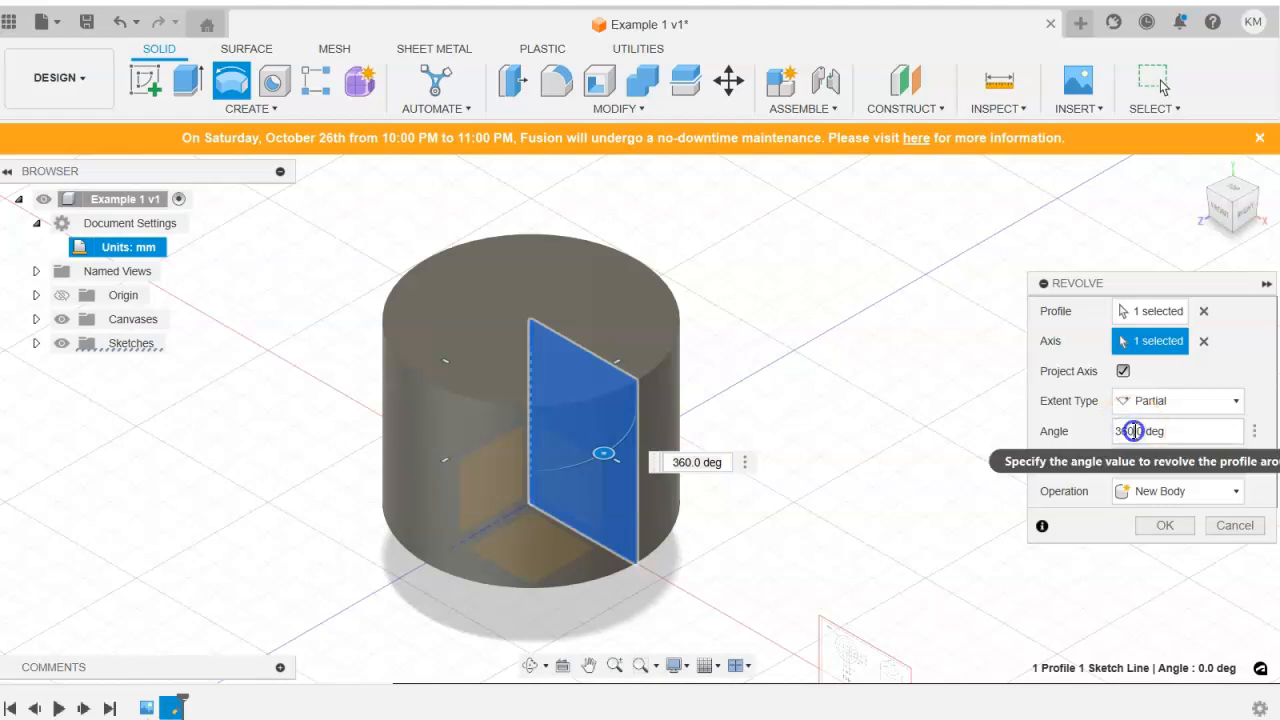
left_click_drag(1133, 431, 1101, 441)
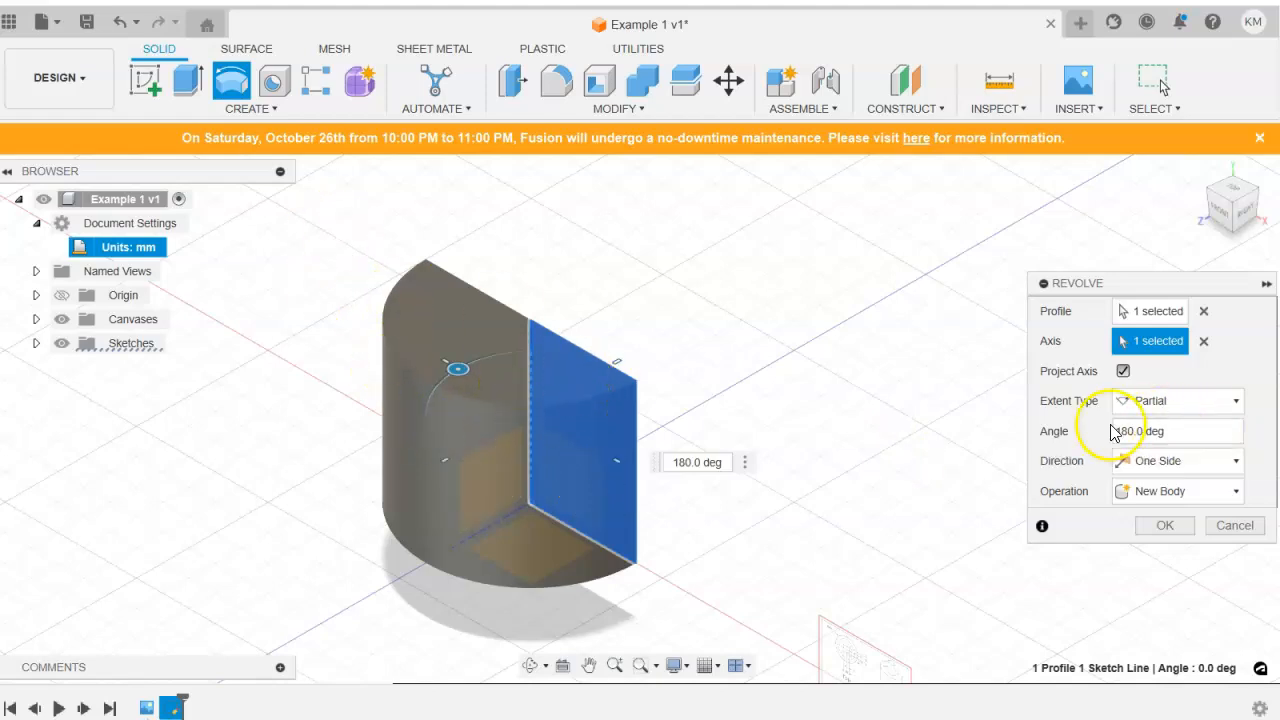
Set the revolve angle to 360 degrees and complete it as a new body.
double_click(1134, 430)
type("3260")
key("BackSpace")
key("BackSpace")
key("BackSpace")
type("60")
left_click(1160, 528)
Compare the revolved cylinder with the canvas drawing's top and front views, ending in the home view.
scroll(846, 545, "down", 3)
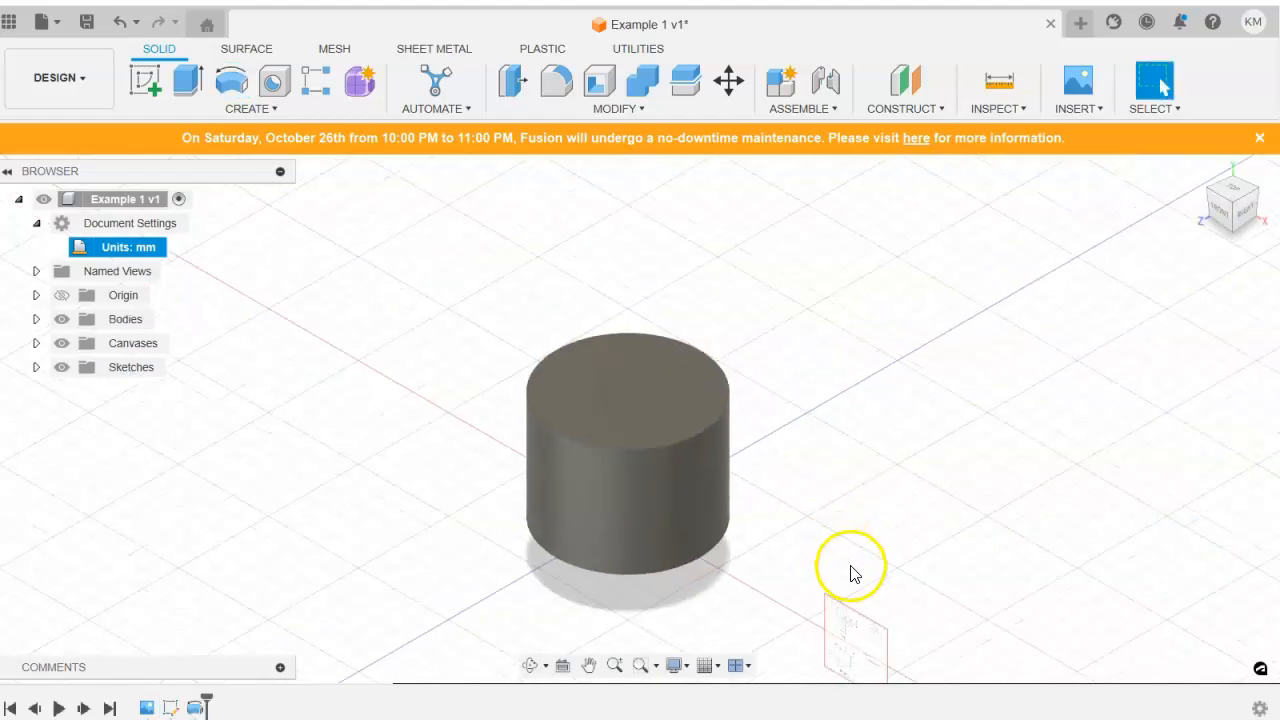
scroll(693, 518, "down", 1)
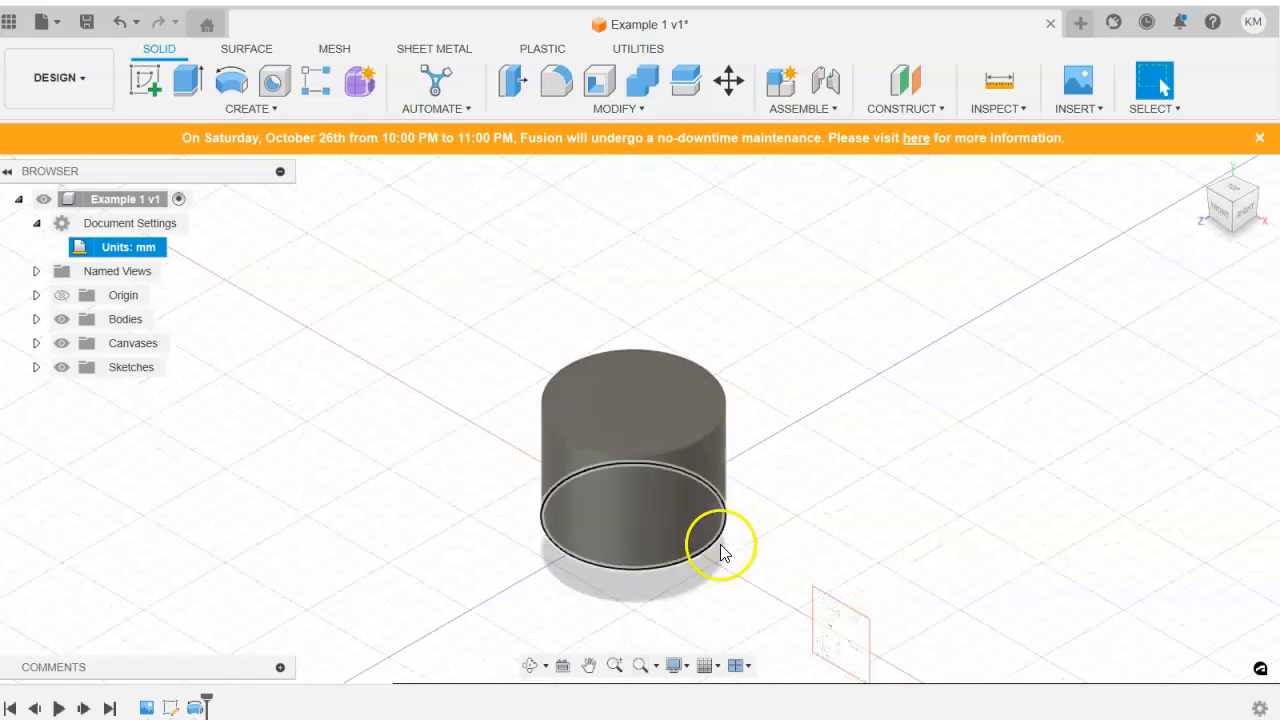
scroll(717, 543, "down", 1)
middle_click_drag(707, 541, 750, 490)
scroll(874, 603, "down", 1)
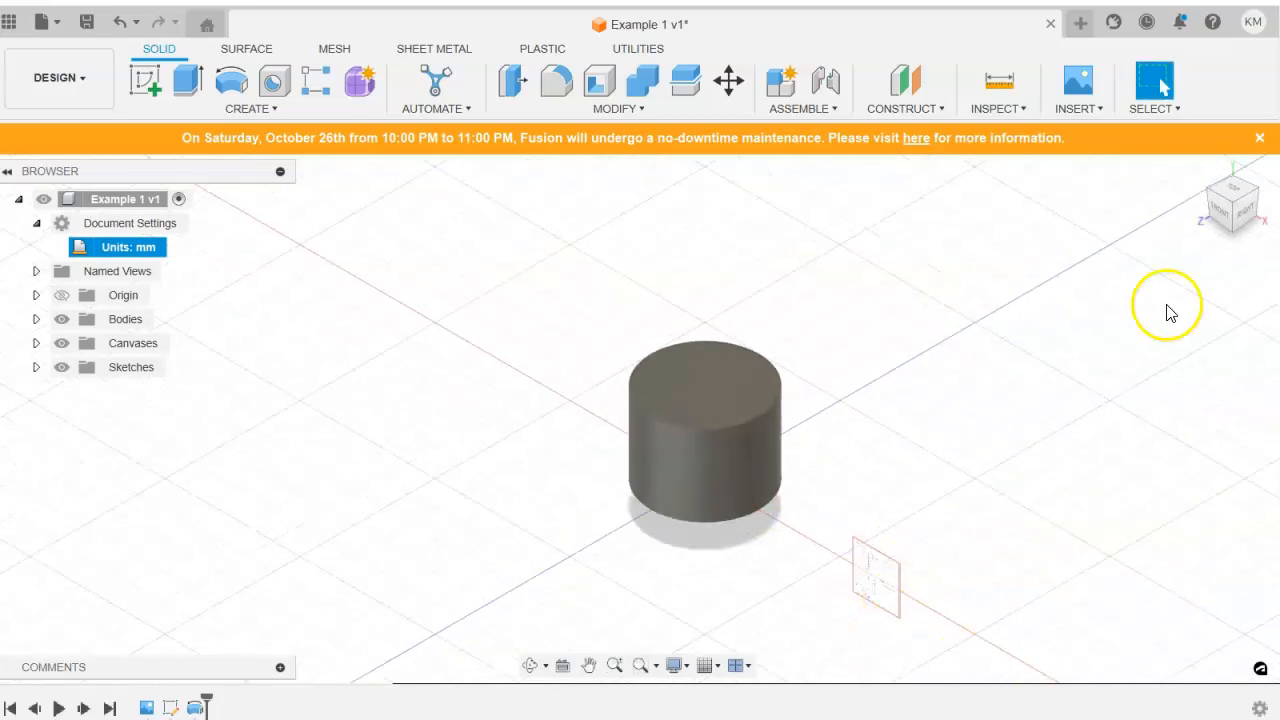
left_click(1220, 216)
scroll(890, 532, "up", 5)
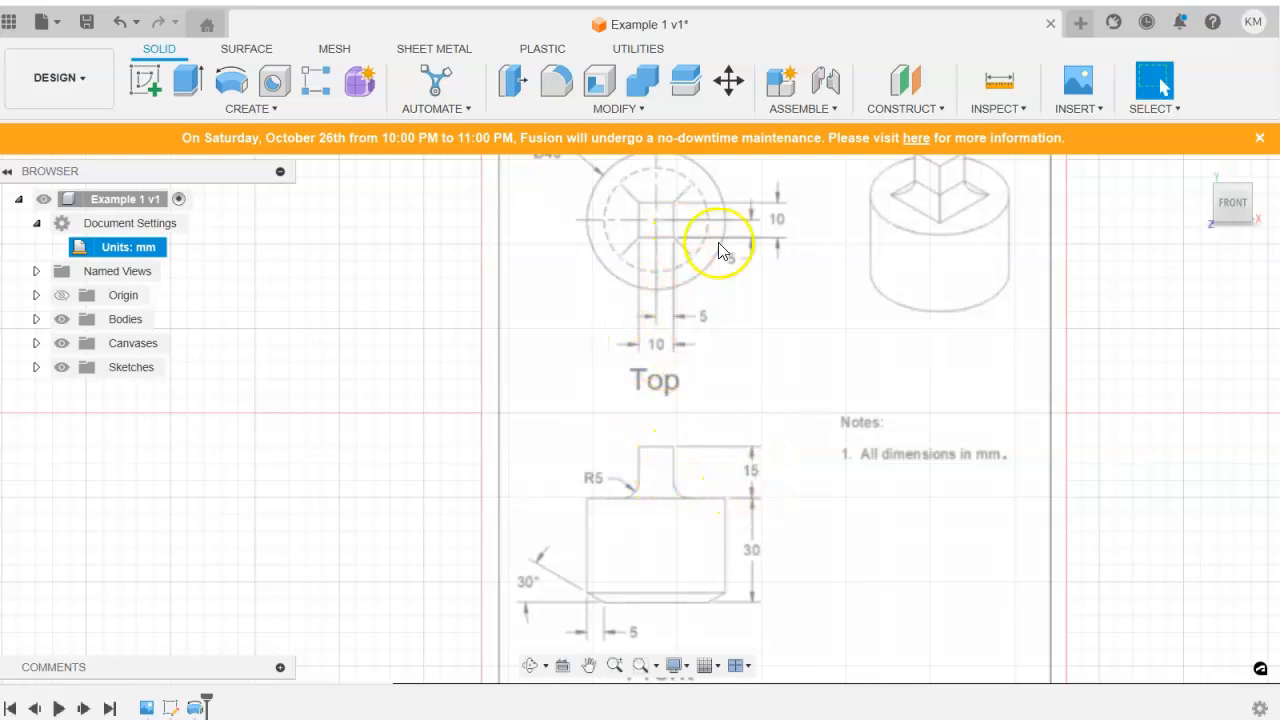
scroll(614, 457, "down", 8)
middle_click_drag(617, 457, 584, 408)
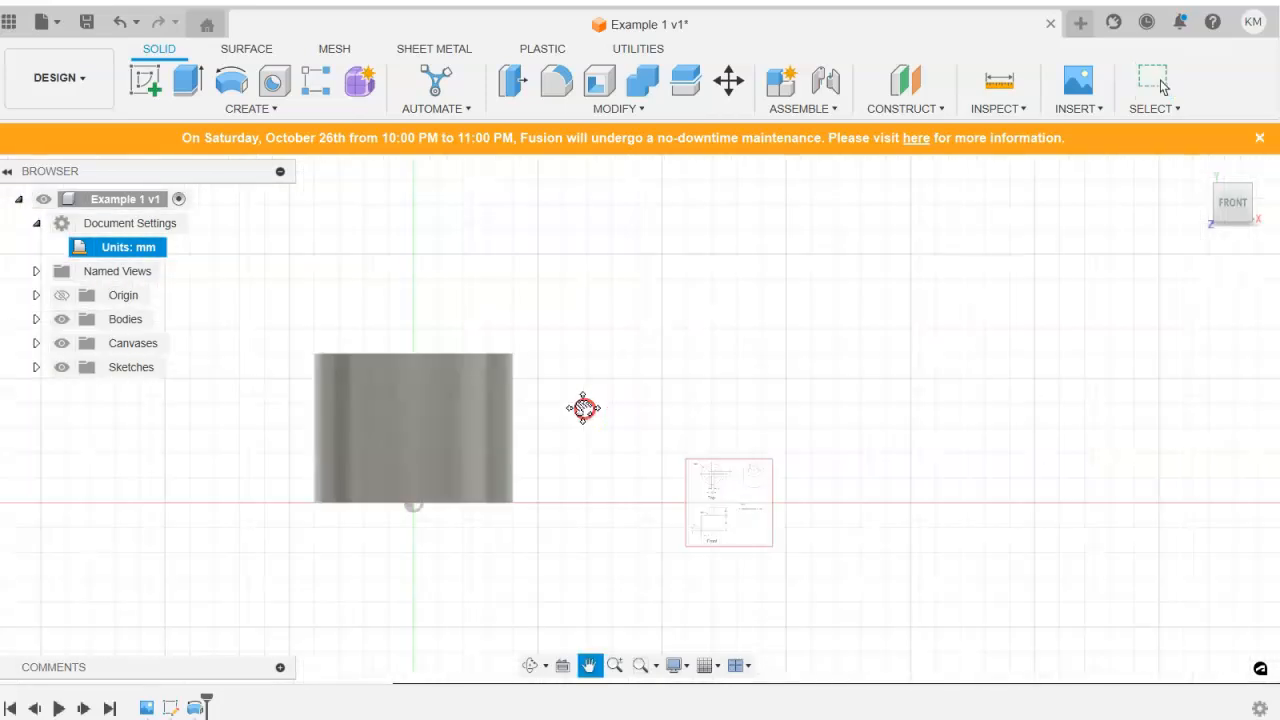
key("Escape")
left_click(1200, 170)
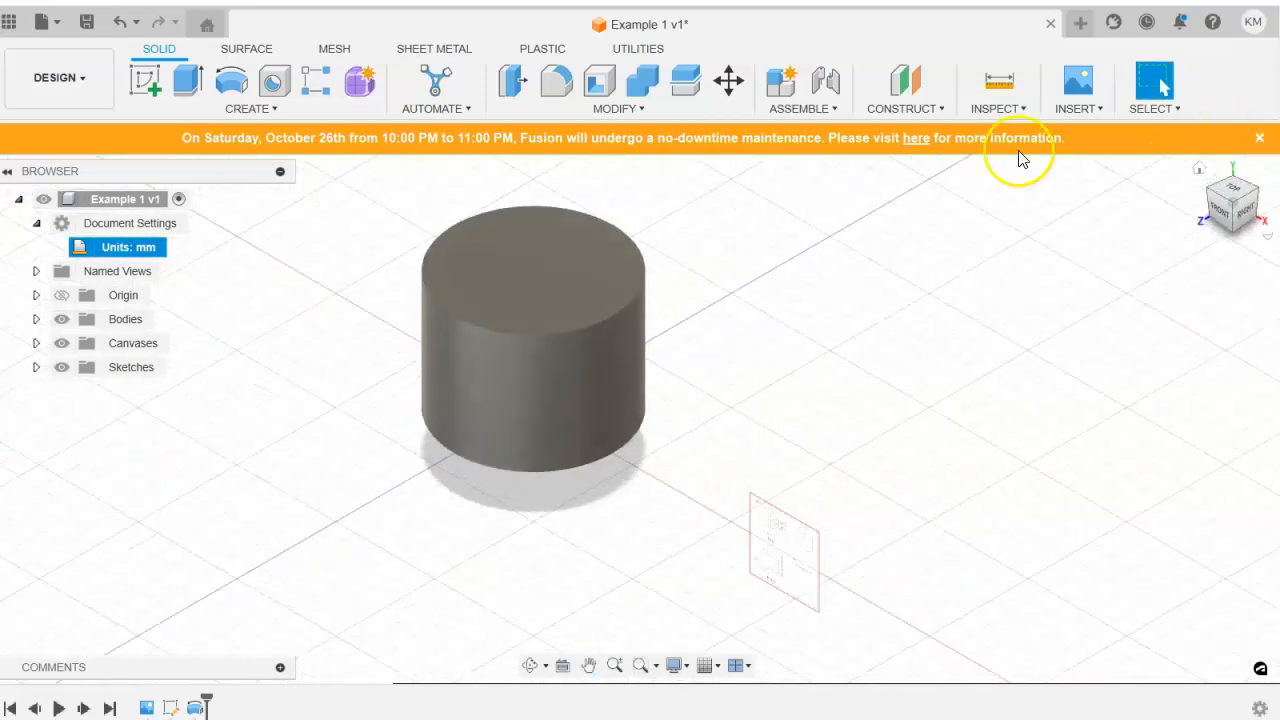
Start a sketch on the cylinder's top face and draw a rectangle about 11 mm wide around the origin.
left_click(150, 80)
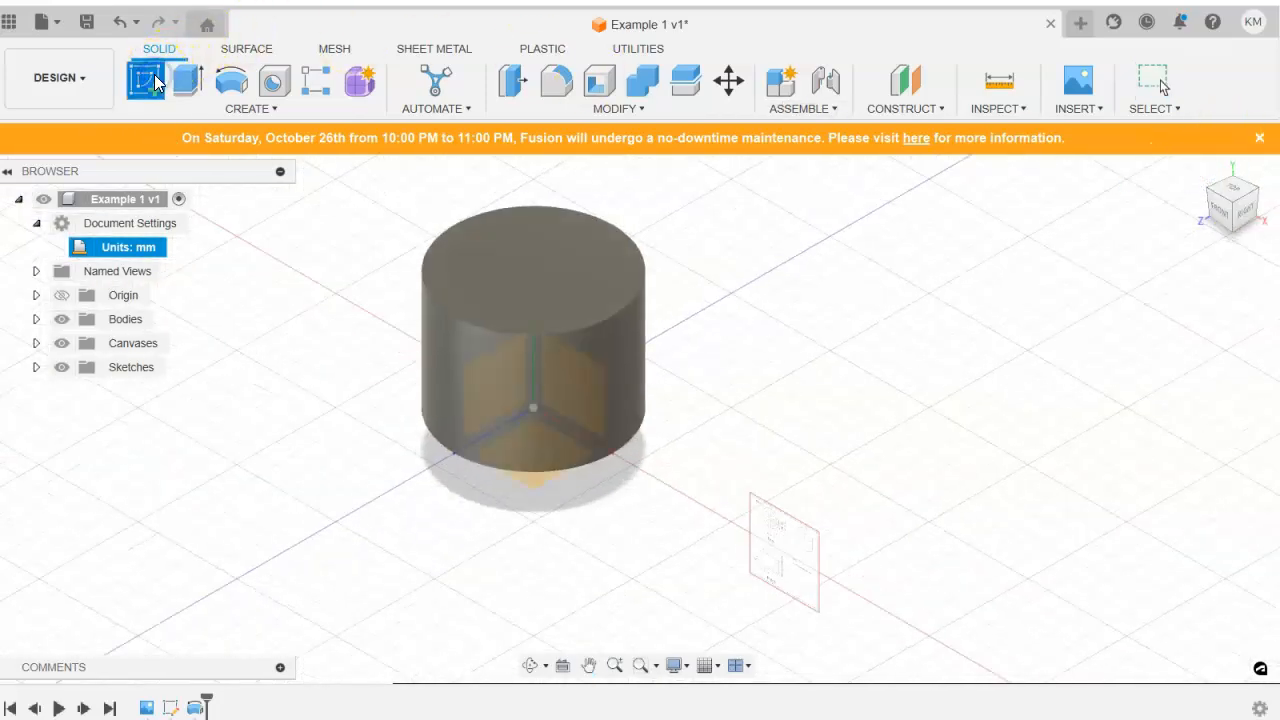
left_click(527, 289)
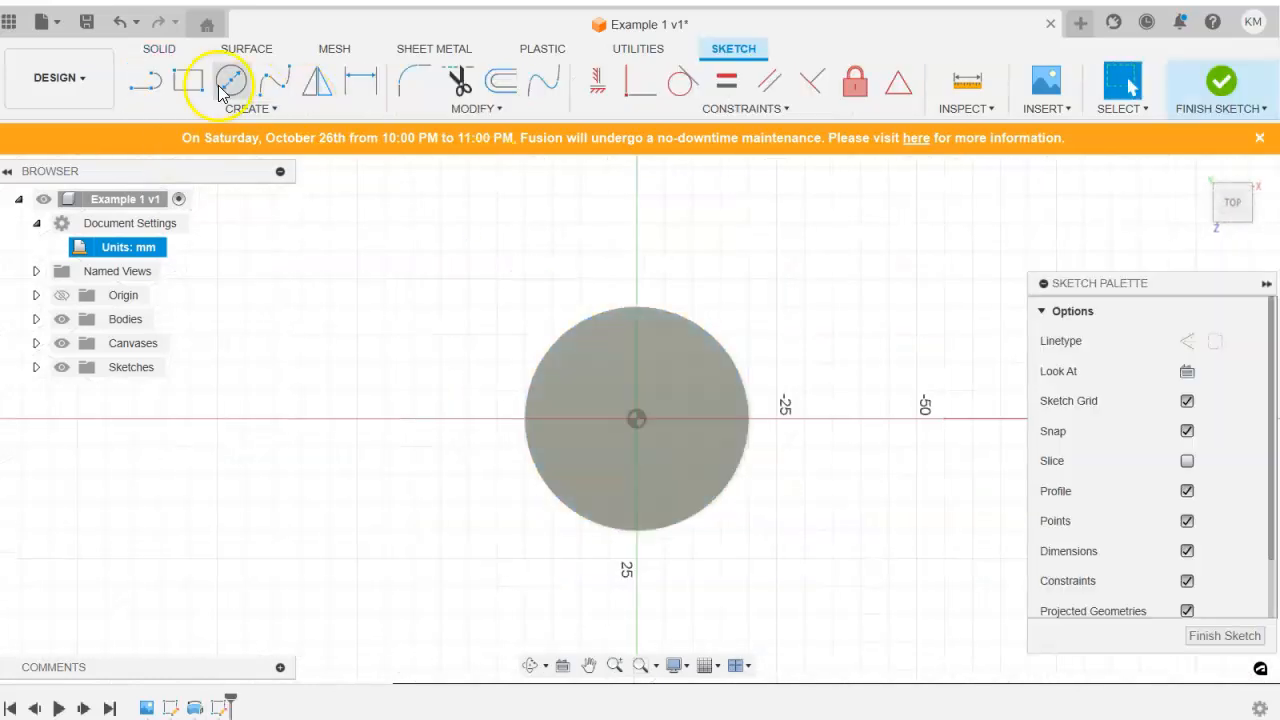
left_click(188, 80)
left_click(604, 389)
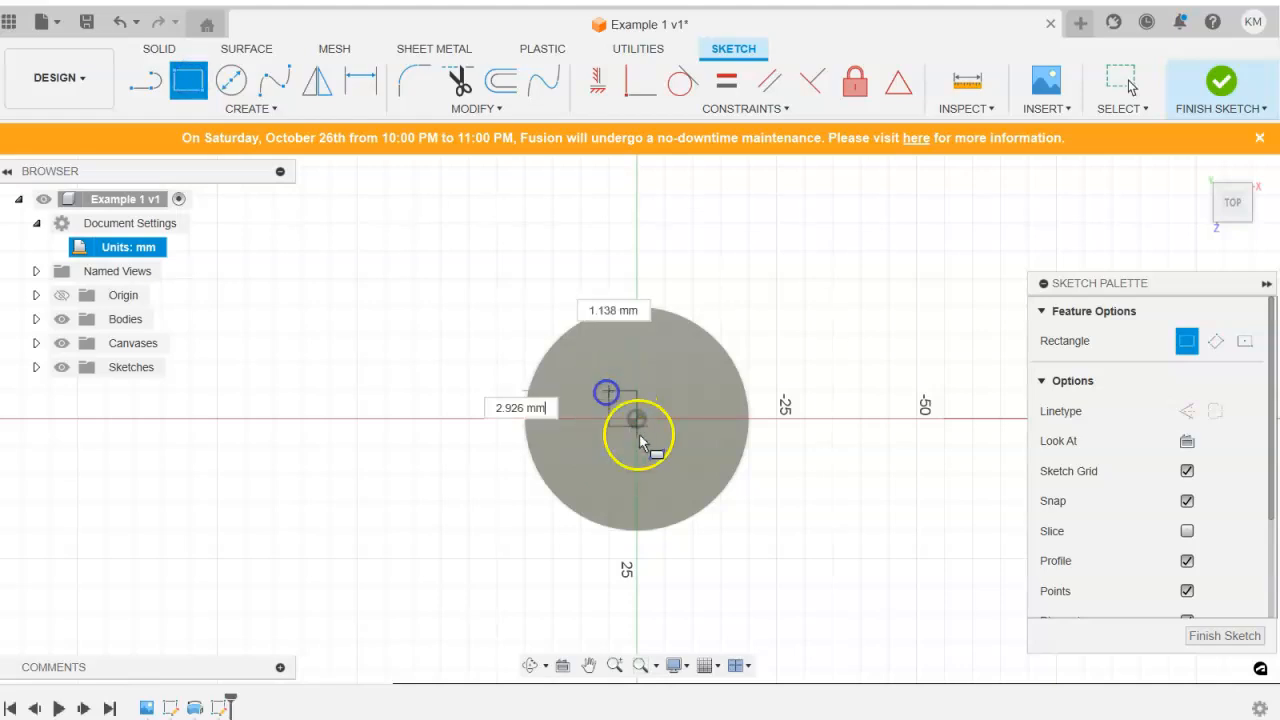
left_click(670, 452)
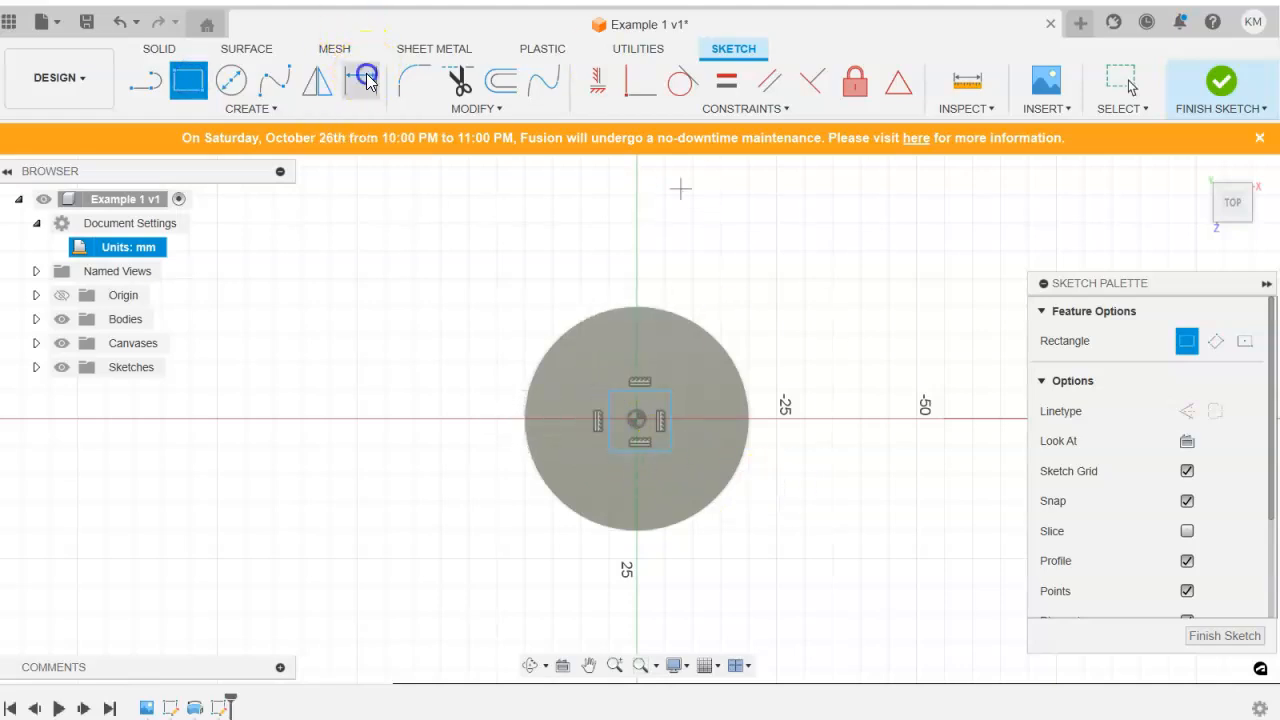
Dimension the rectangle's top and left sides to 10 mm each.
left_click(360, 80)
left_click(651, 392)
left_click(687, 380)
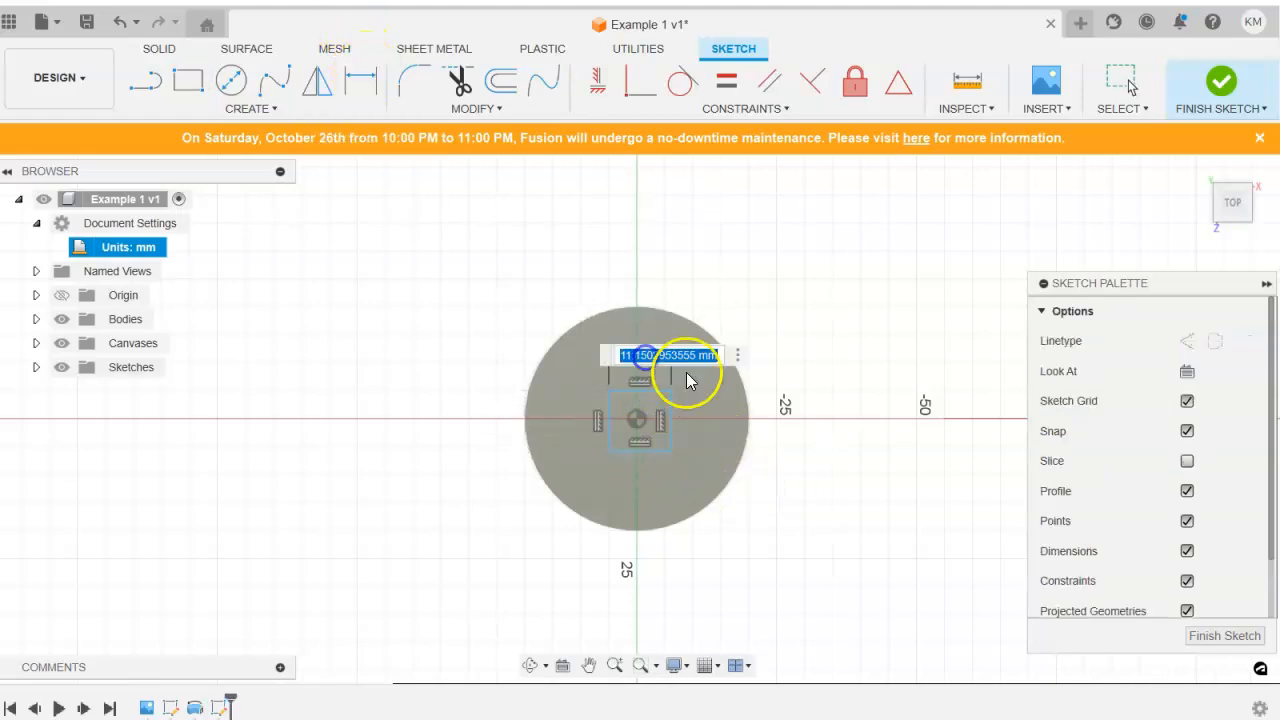
type("10")
key("Return")
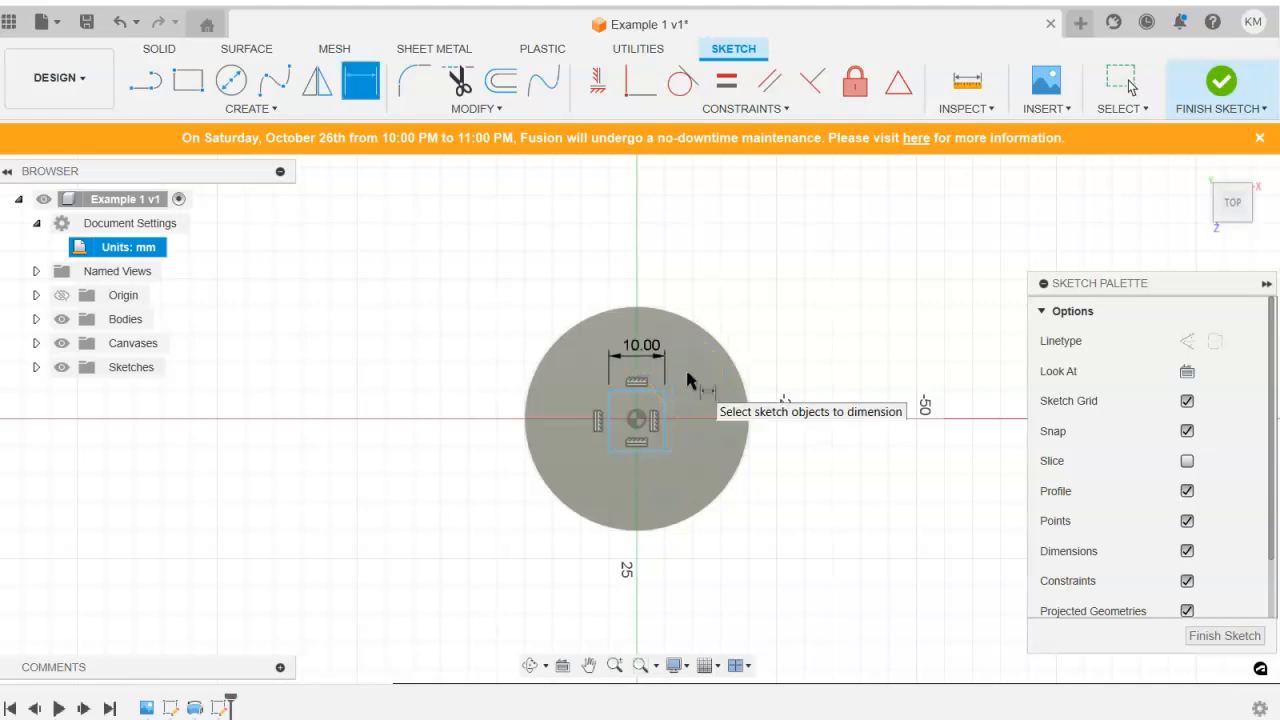
left_click(610, 410)
left_click(582, 403)
type("10")
key("Return")
Centre the square with 5 mm dimensions from the origin to its left and top edges, and finish the sketch.
scroll(648, 452, "down", 3)
scroll(641, 442, "up", 2)
scroll(641, 442, "up", 3)
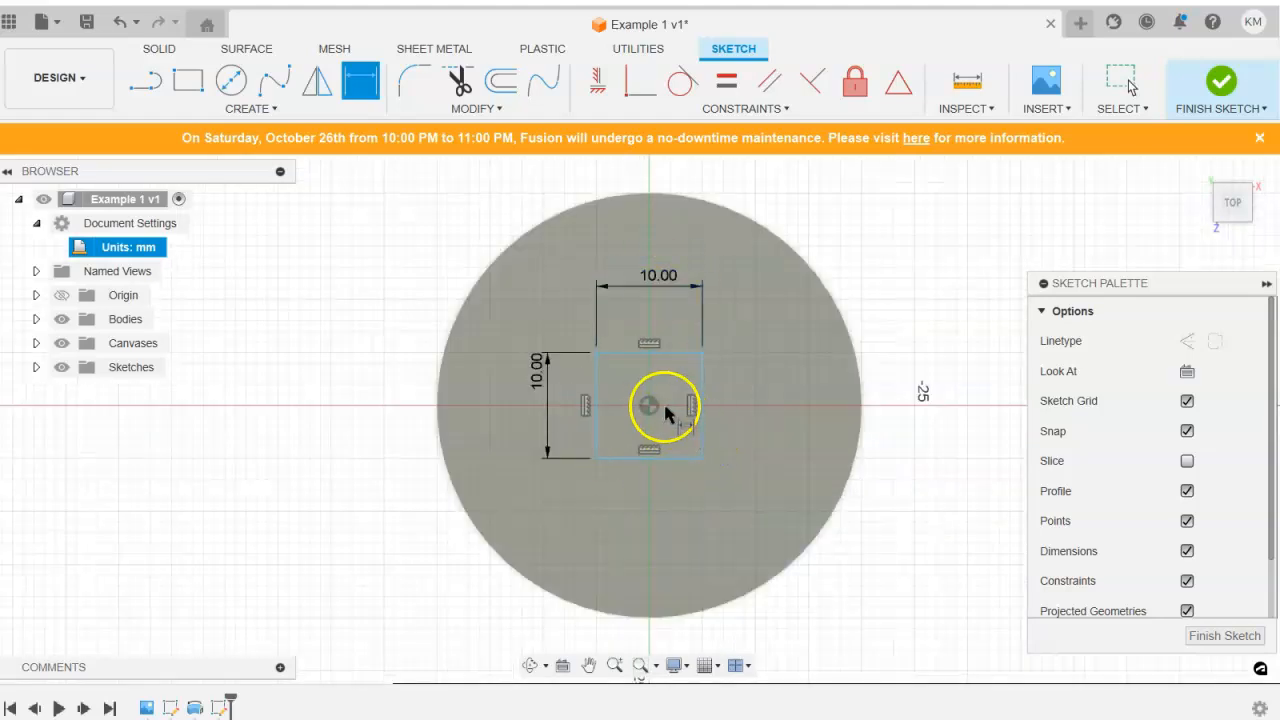
left_click(649, 406)
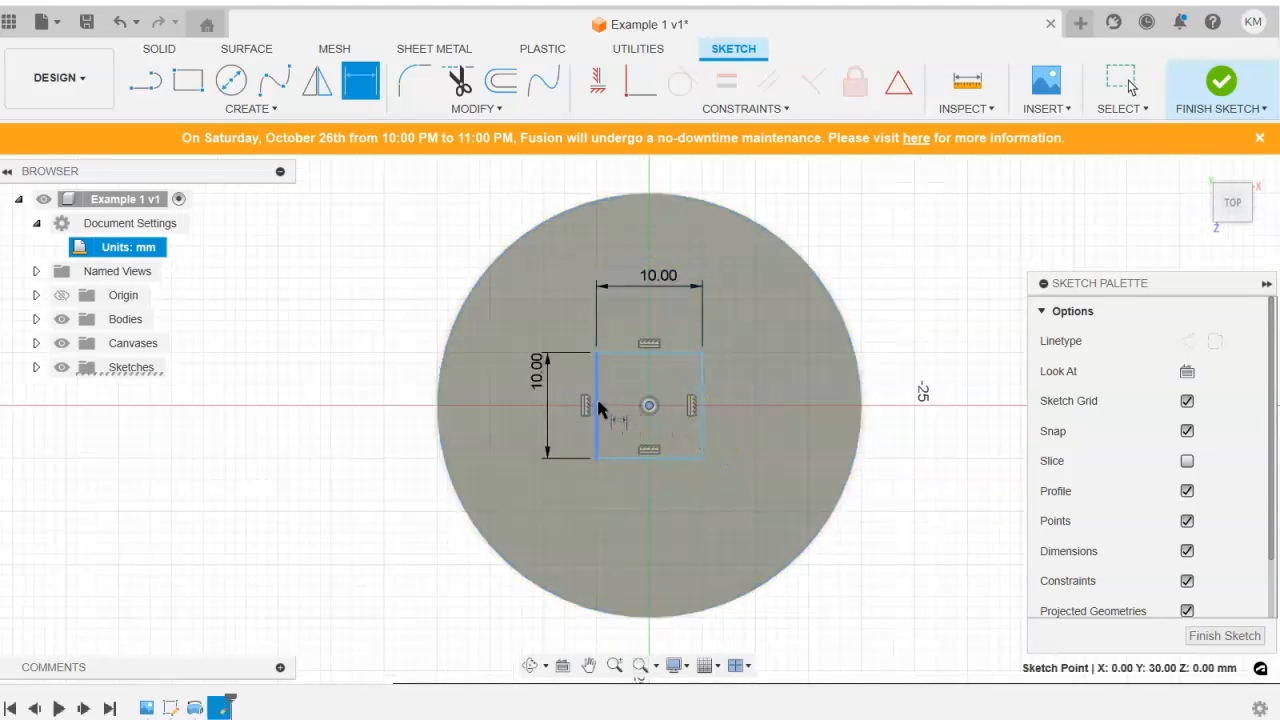
left_click(597, 405)
left_click(623, 538)
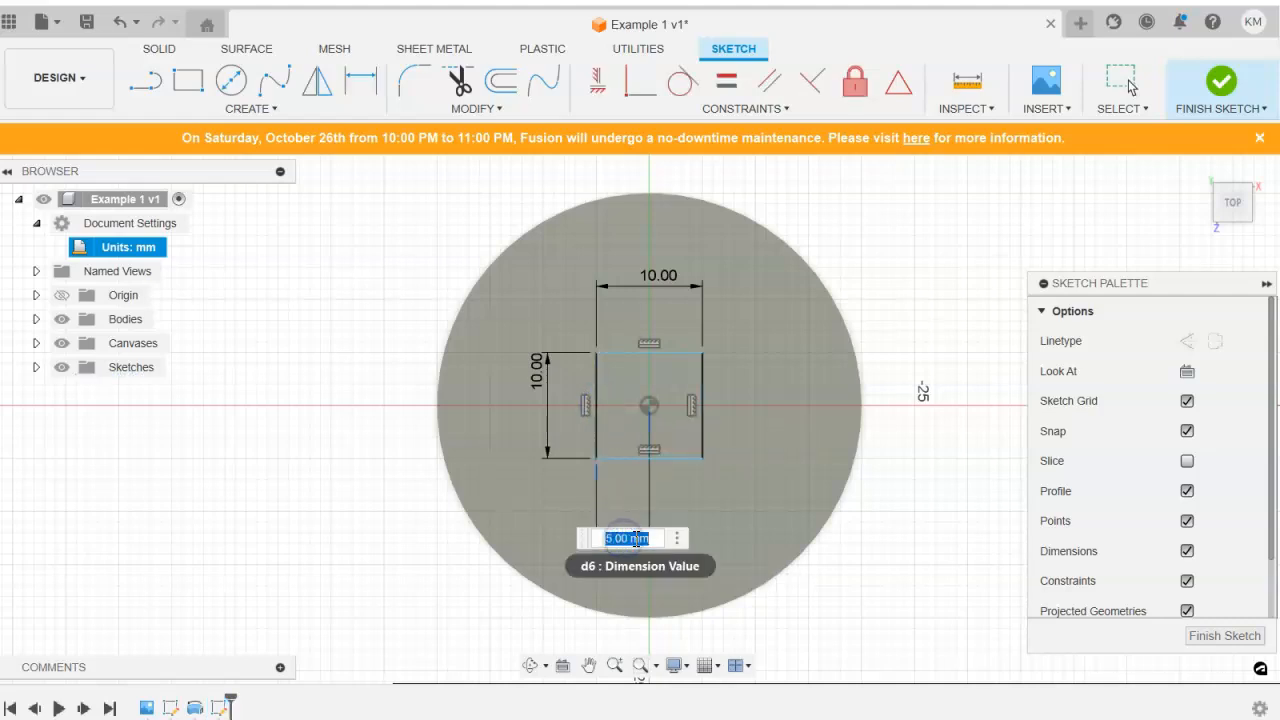
key("Return")
left_click(649, 404)
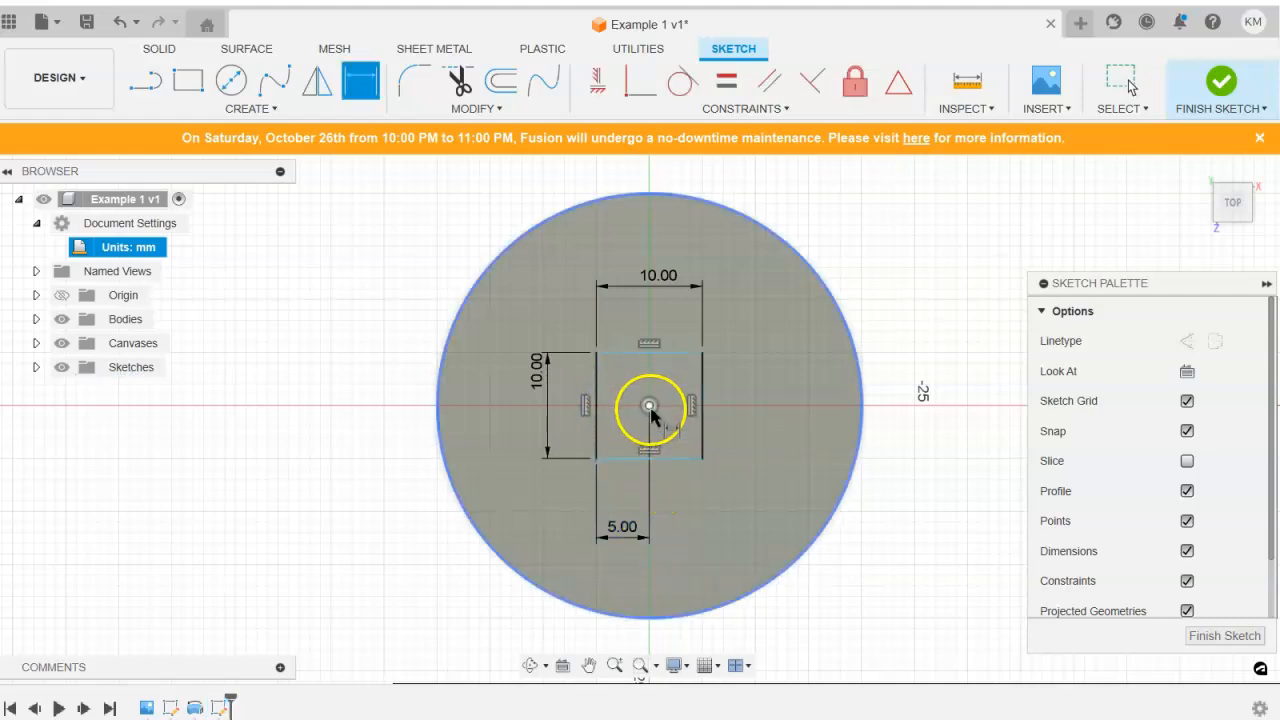
left_click(651, 352)
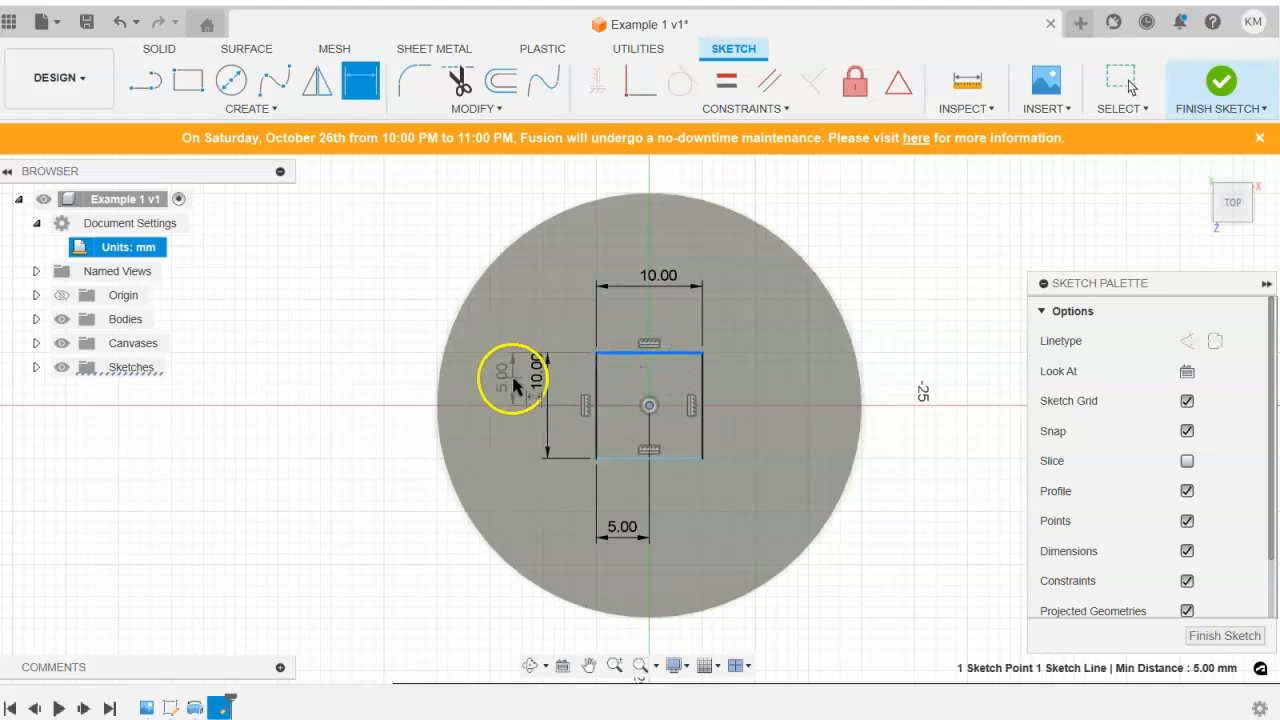
left_click(505, 378)
key("Return")
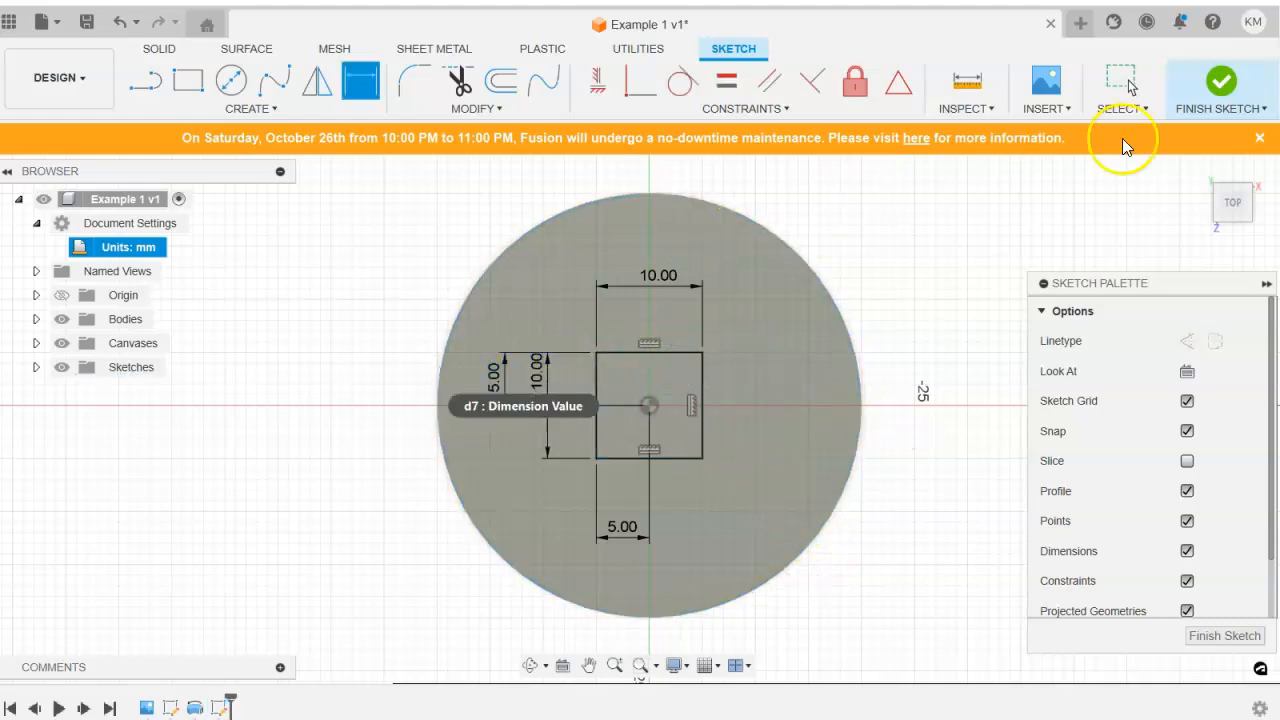
left_click(1217, 92)
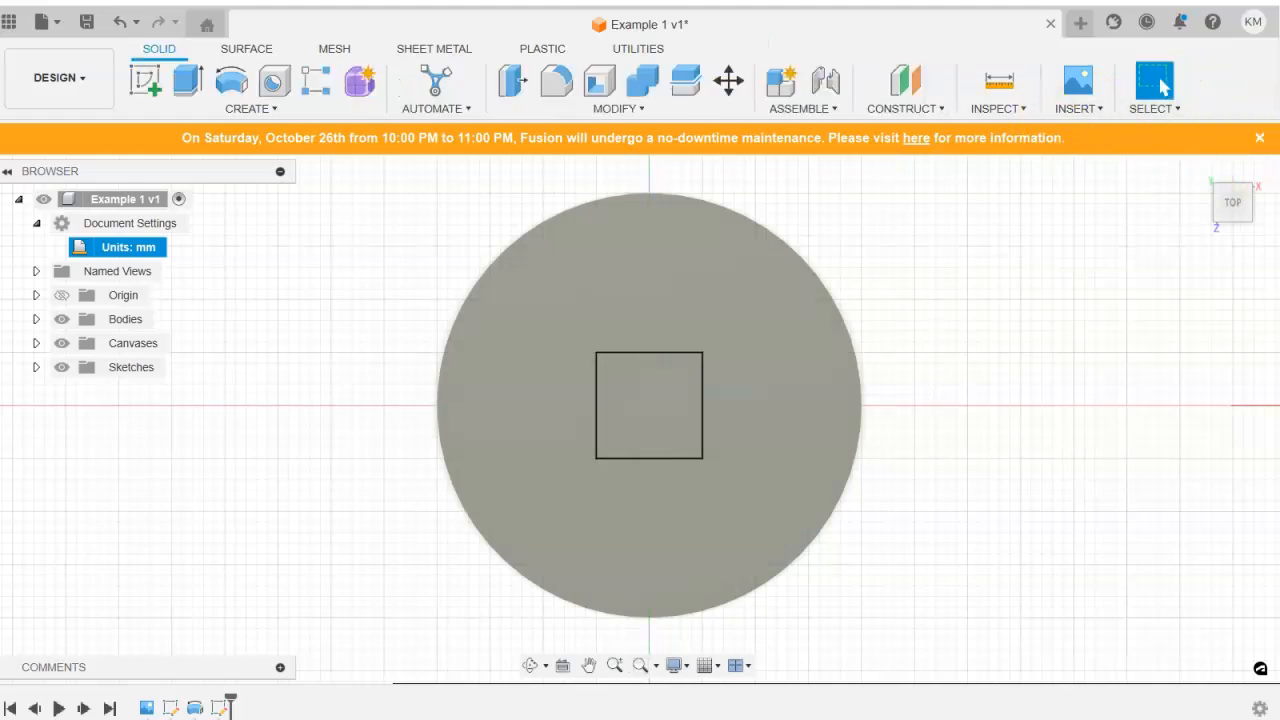
Extrude the square profile 15 mm upward from the cylinder's top face, joining it to the body.
left_click(1200, 168)
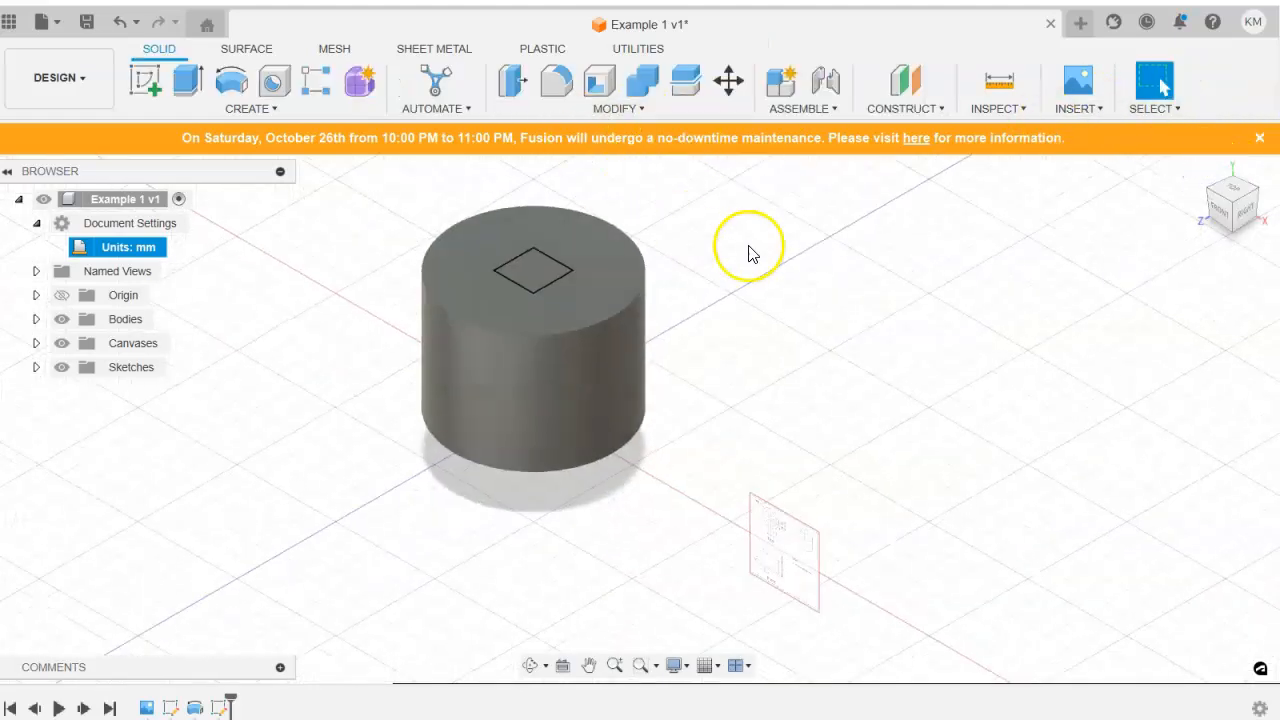
left_click(188, 80)
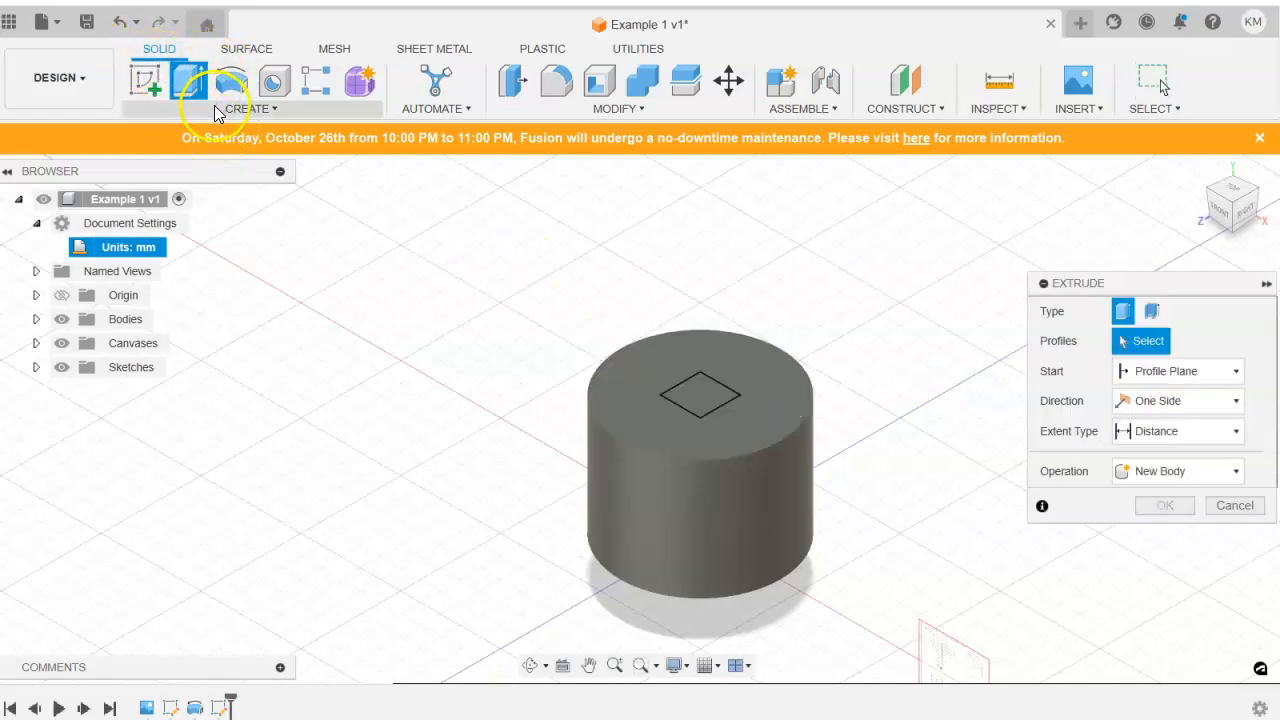
left_click(685, 398)
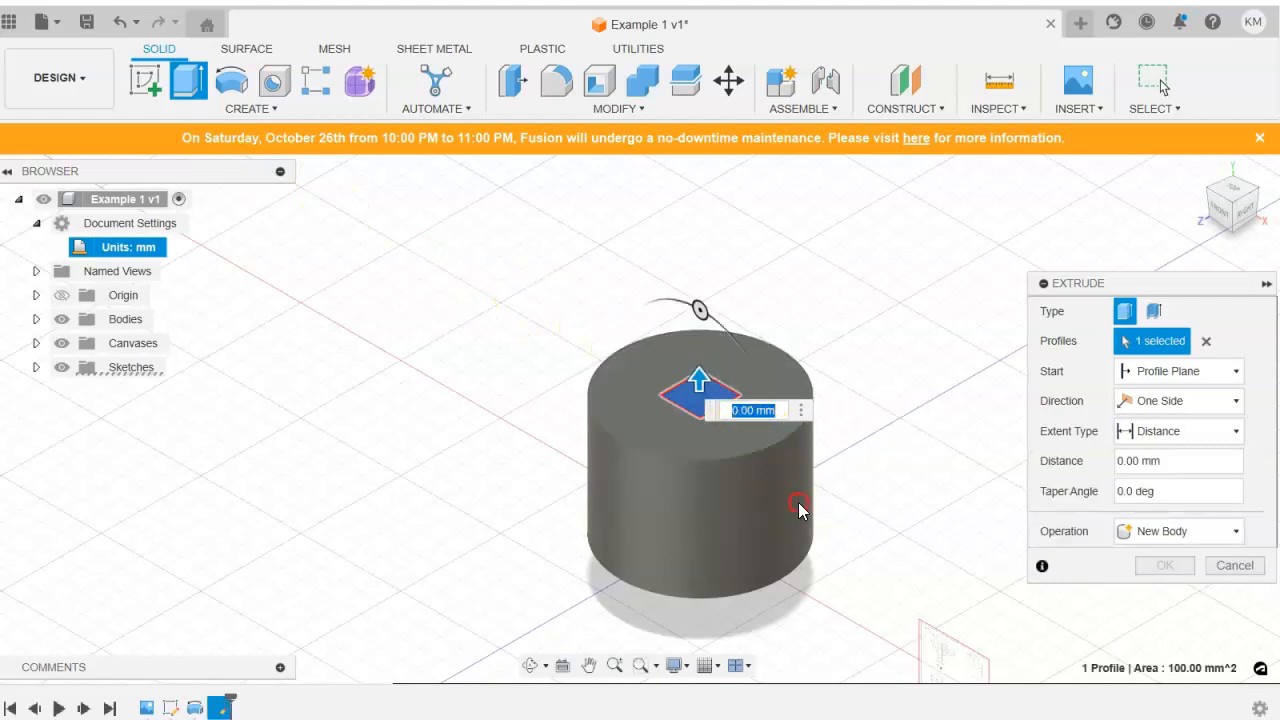
middle_click_drag(798, 502, 676, 280)
scroll(809, 409, "up", 5)
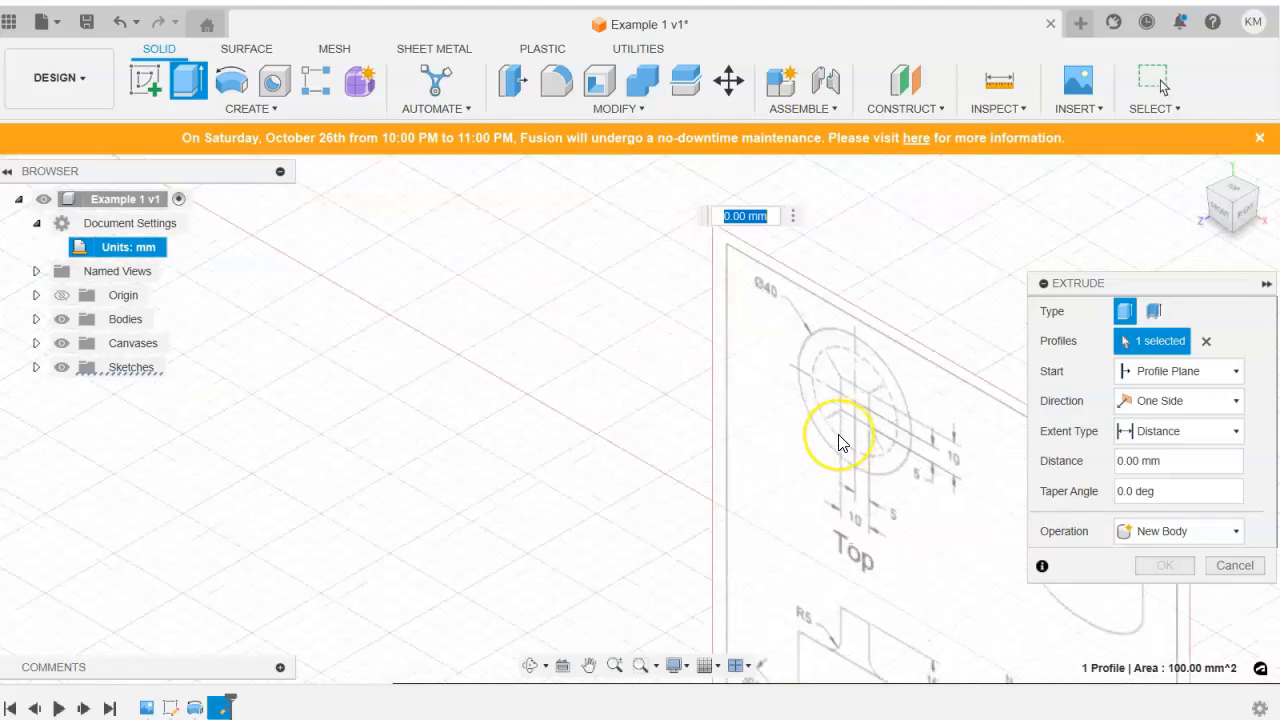
scroll(766, 460, "down", 10)
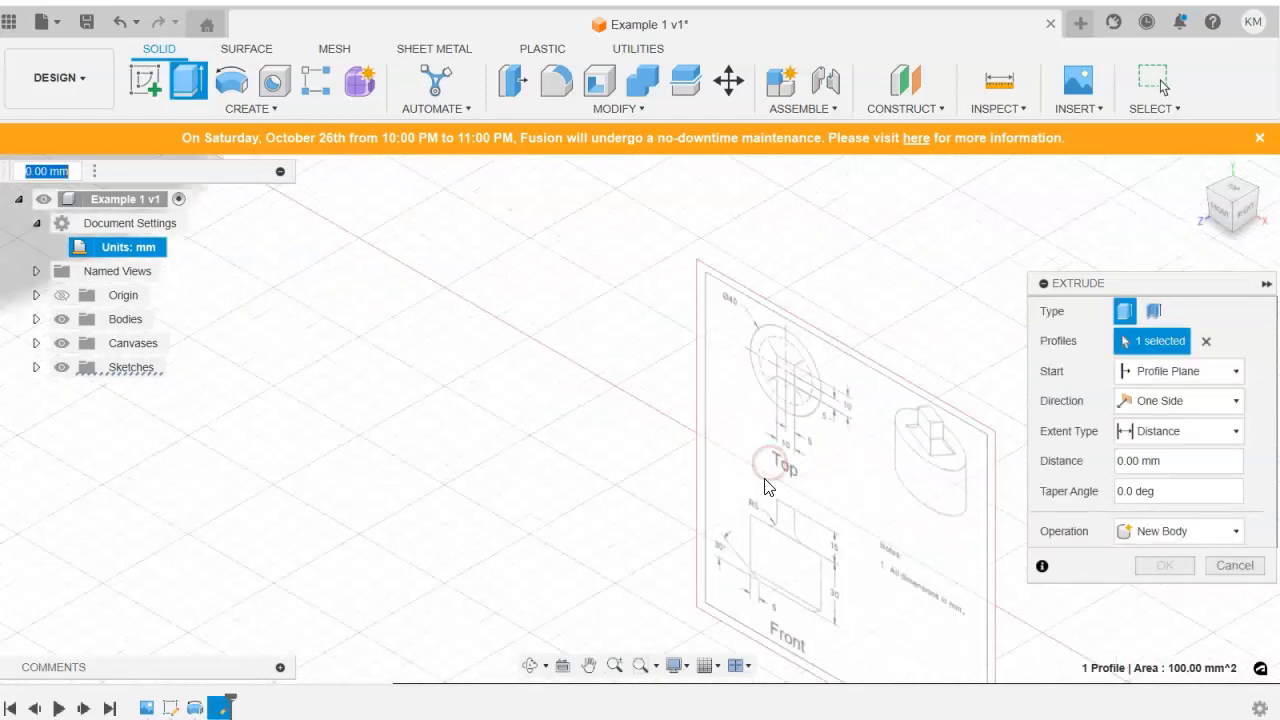
middle_click_drag(676, 441, 718, 625)
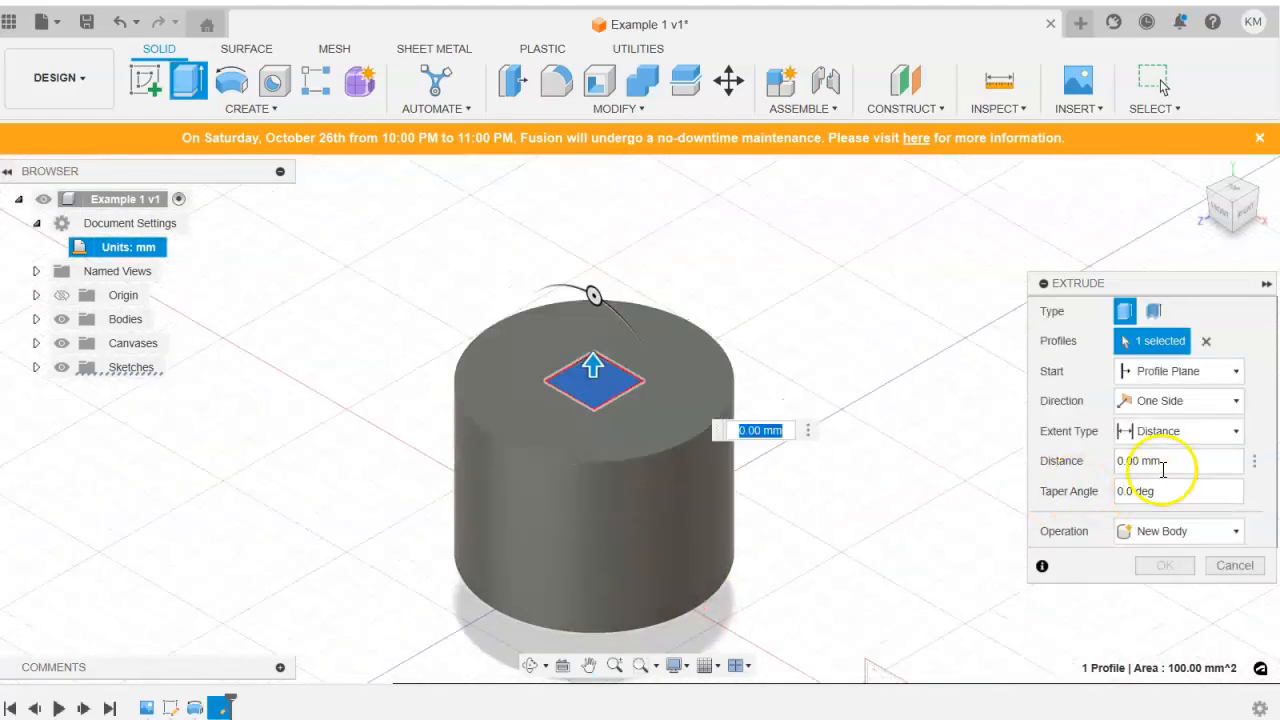
left_click(1041, 460)
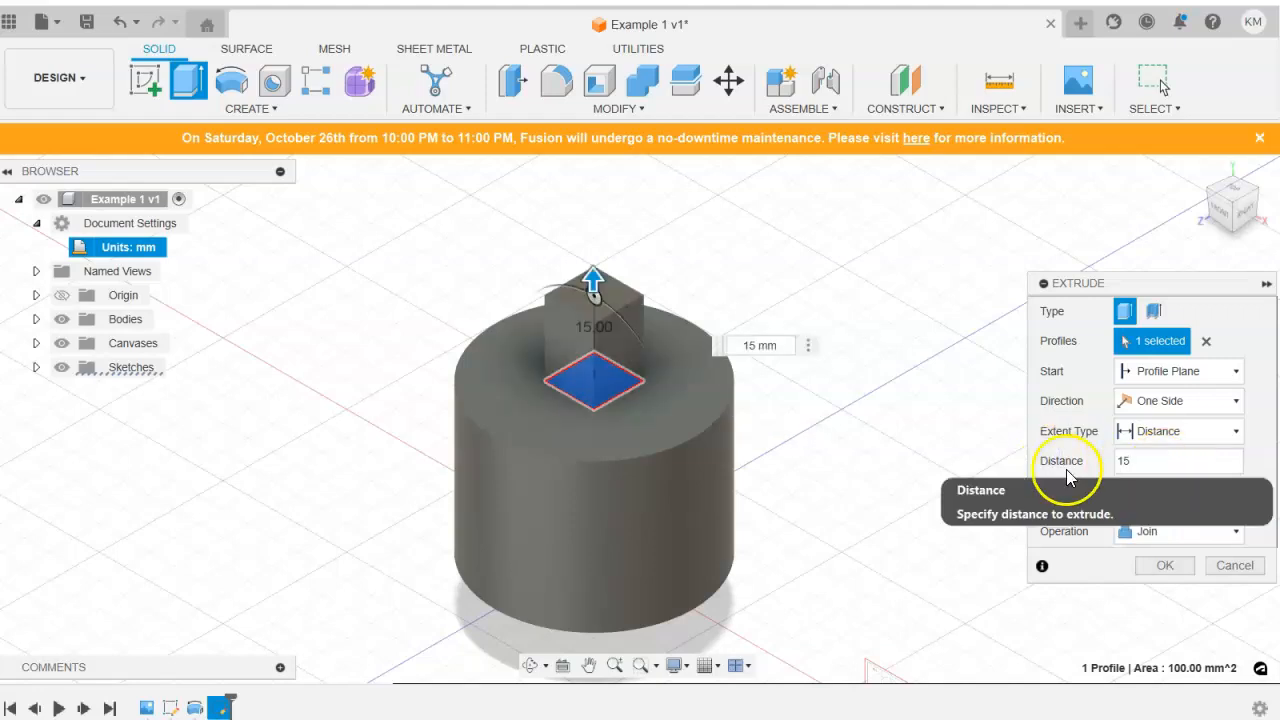
left_click(1186, 566)
Examine the canvas drawing's front and isometric views for the features still missing from the model.
middle_click_drag(805, 462, 711, 383)
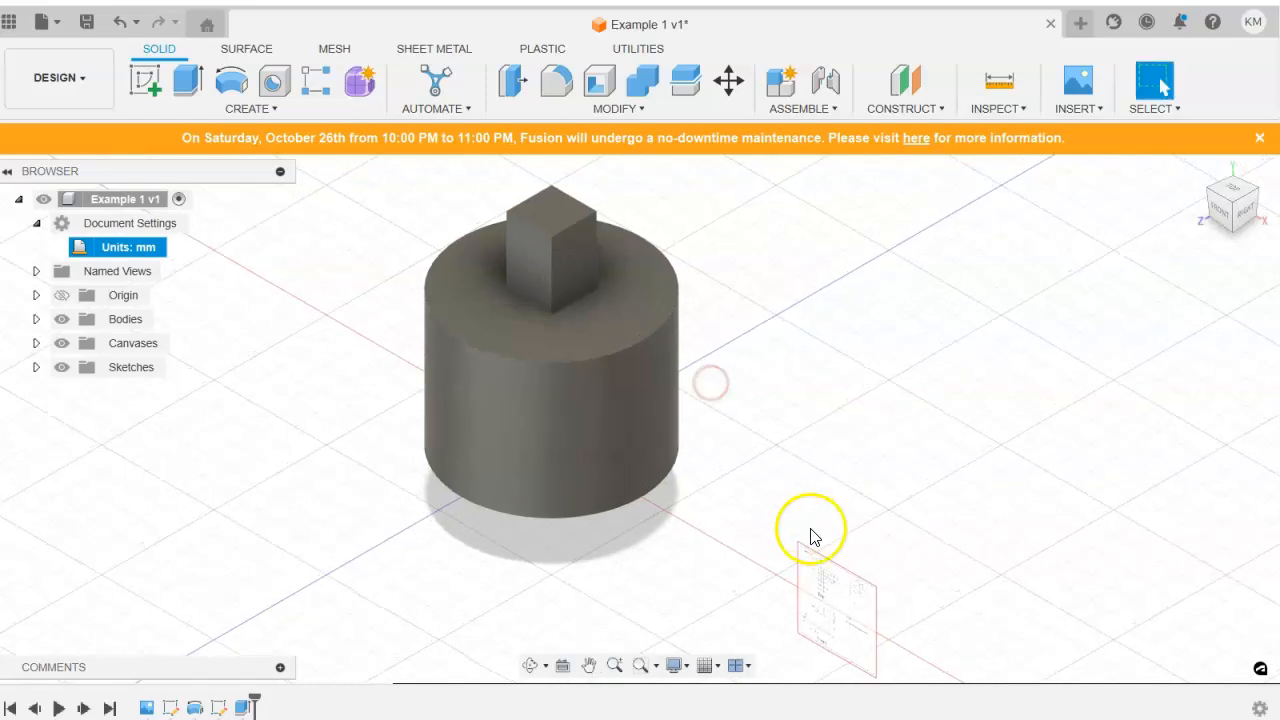
scroll(827, 620, "down", 2)
scroll(827, 660, "up", 5)
scroll(827, 660, "up", 5)
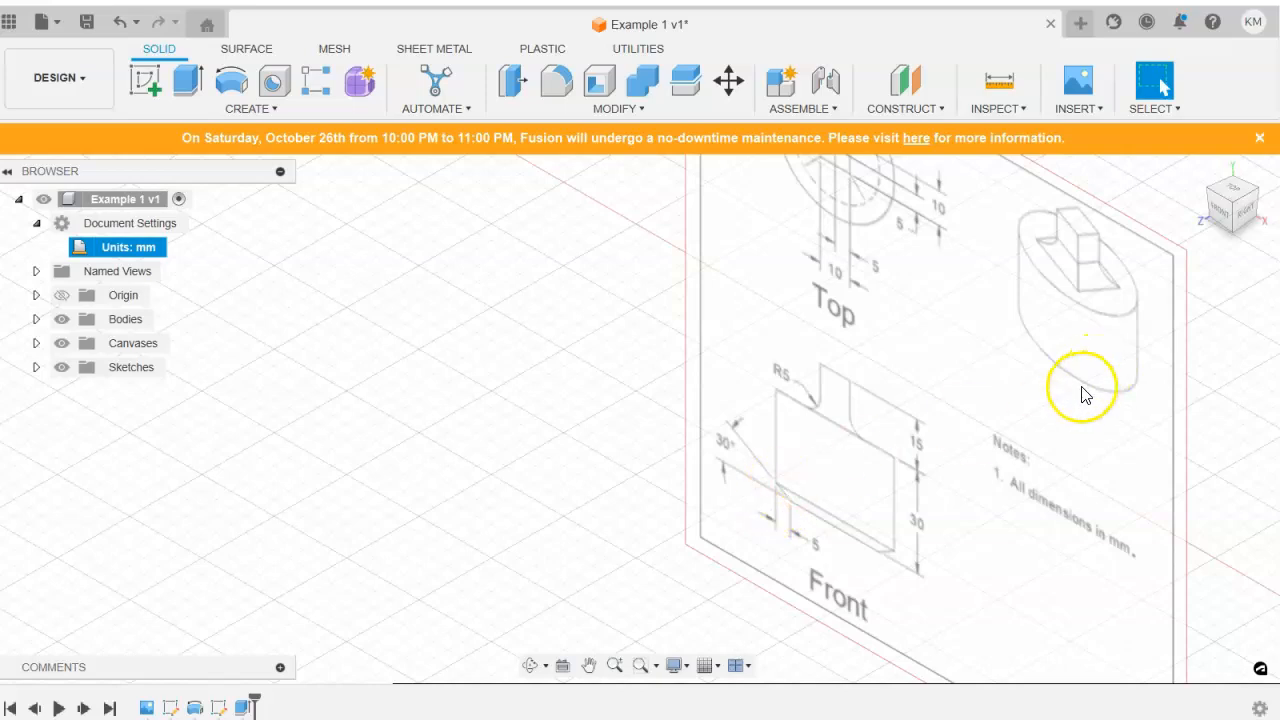
scroll(912, 520, "down", 2)
scroll(911, 521, "down", 3)
middle_click_drag(541, 286, 786, 522)
scroll(730, 420, "down", 3)
middle_click_drag(609, 241, 649, 405)
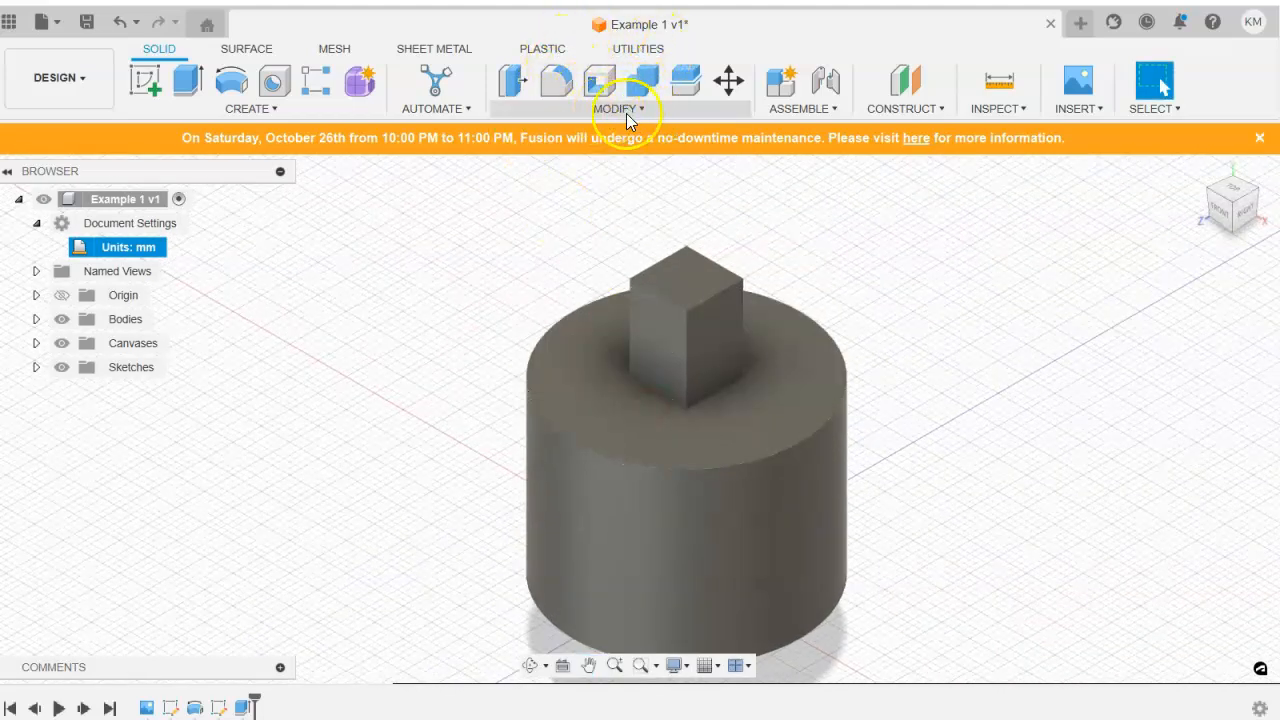
Set up a Fillet on all four edges where the square boss meets the cylinder's top face.
left_click(557, 83)
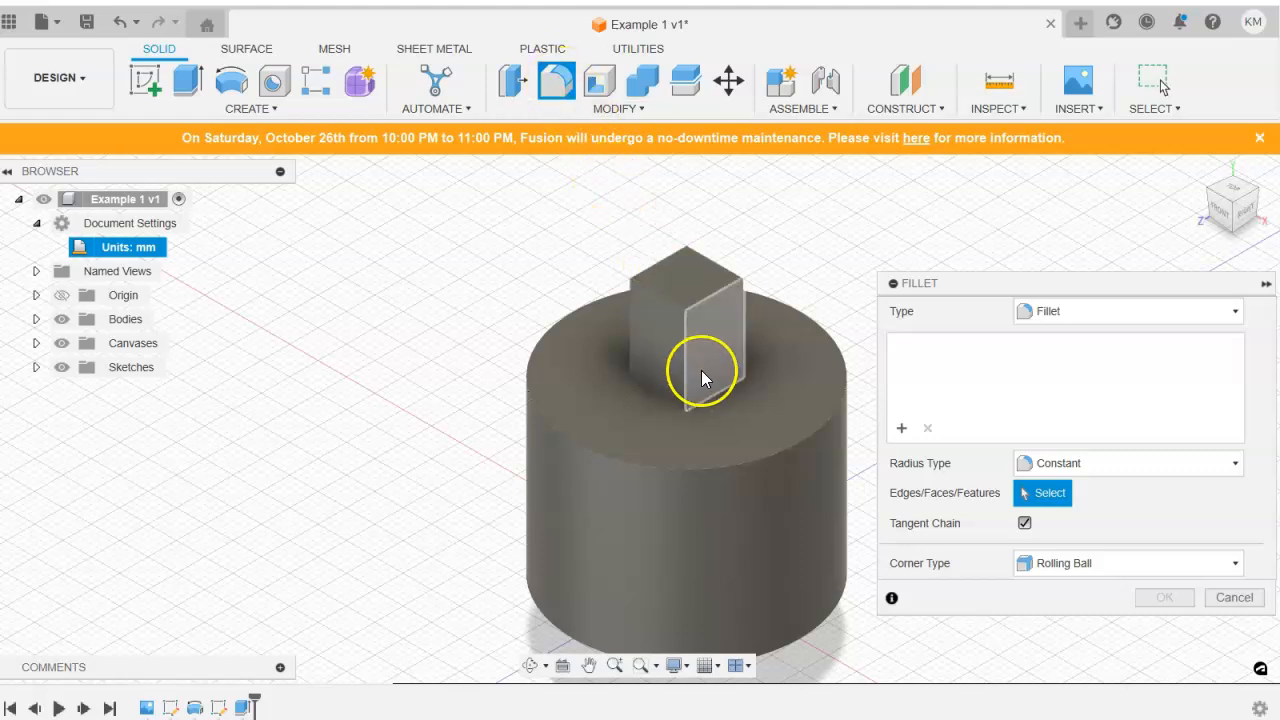
left_click(714, 394)
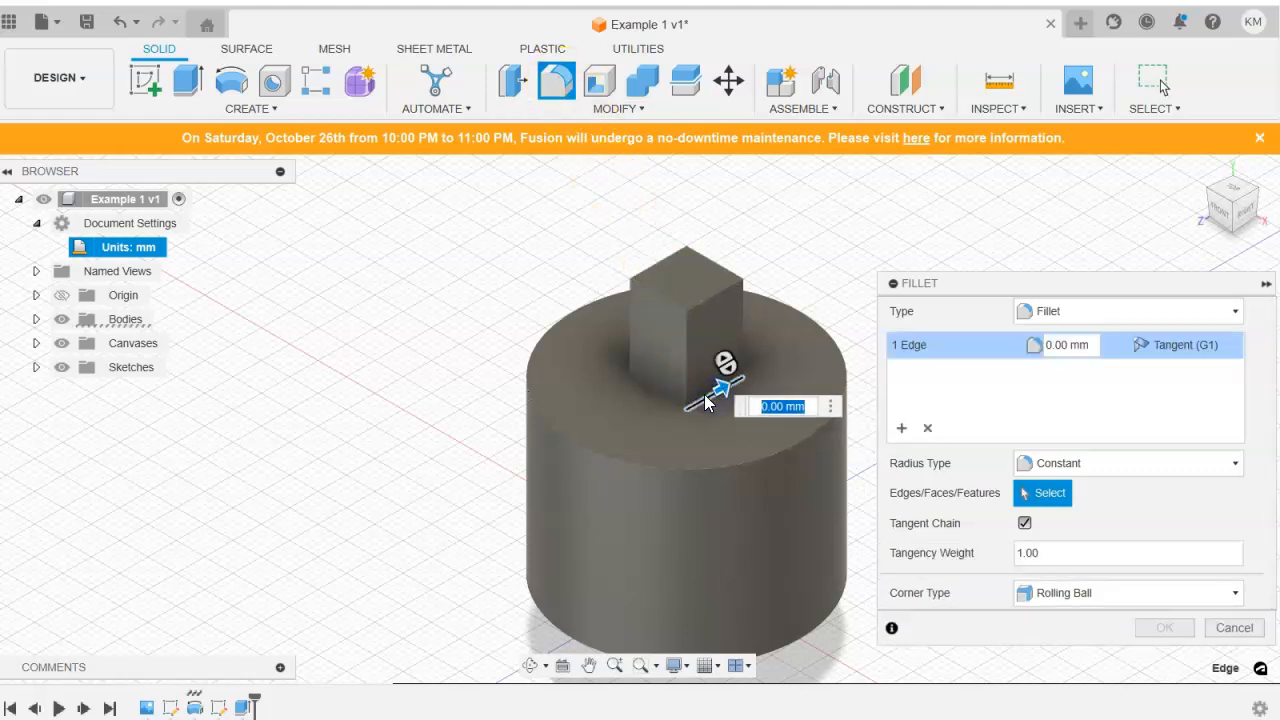
left_click(651, 395)
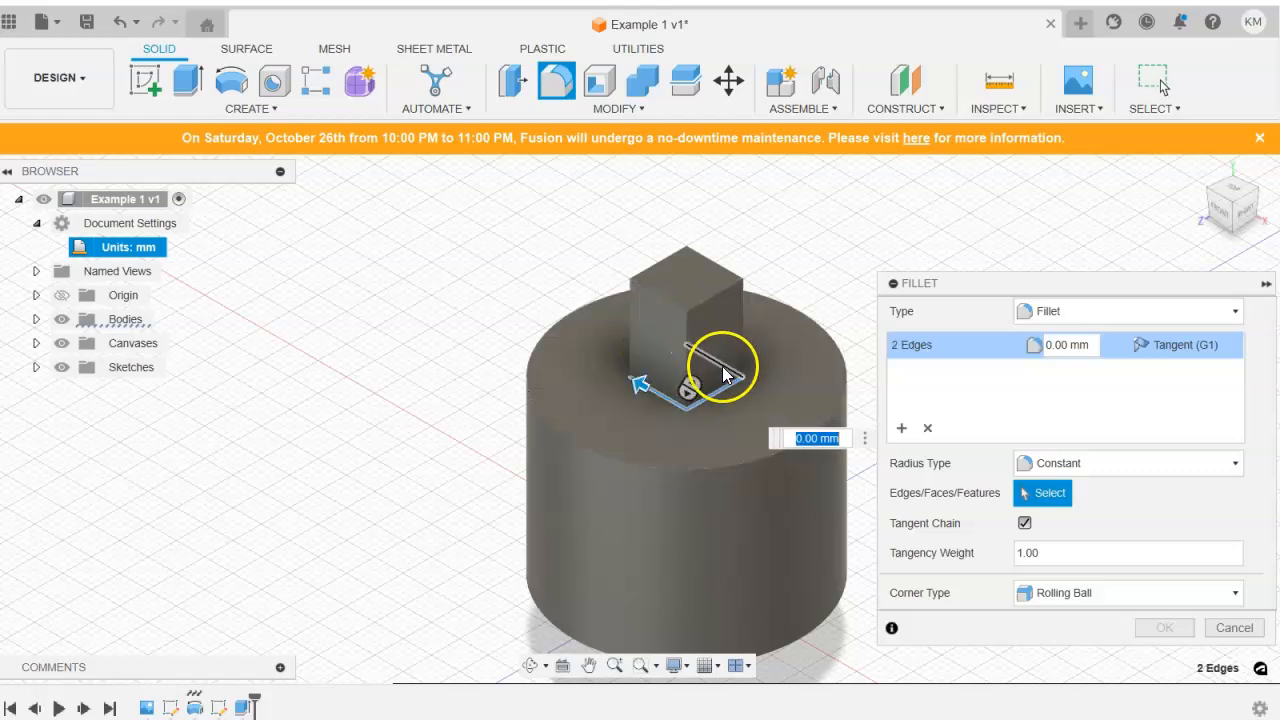
left_click(1212, 196)
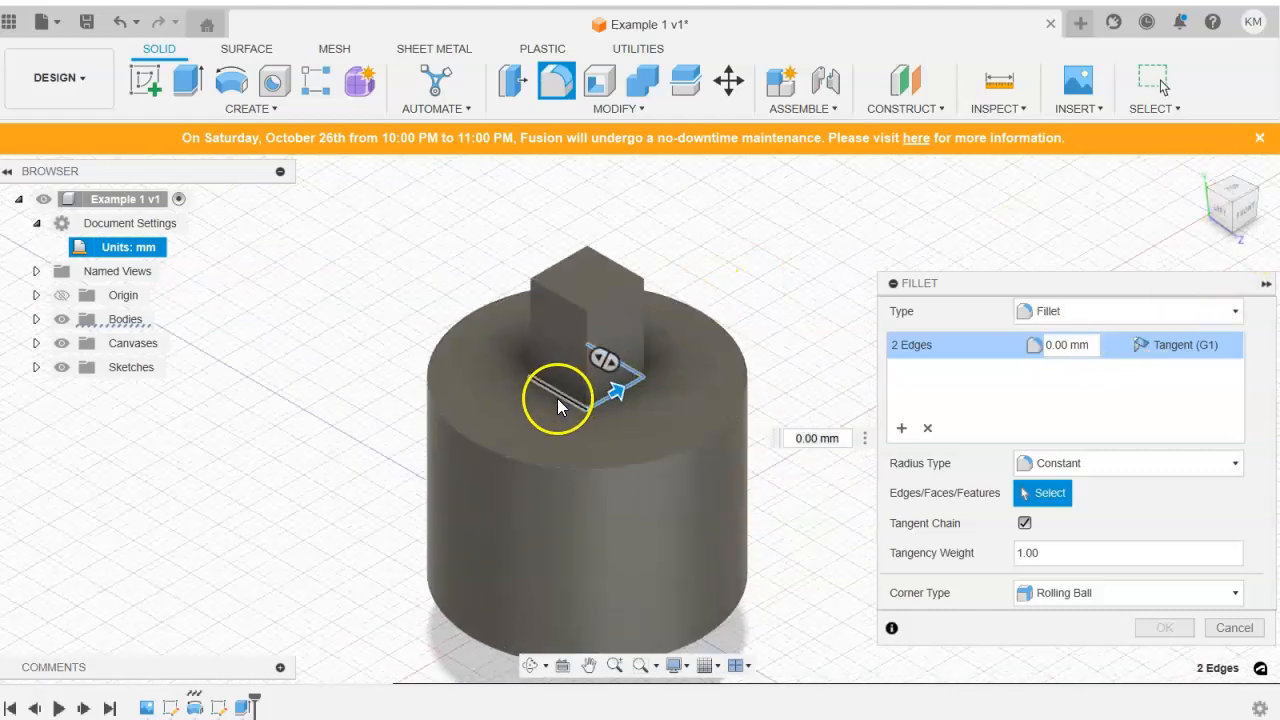
left_click(557, 398)
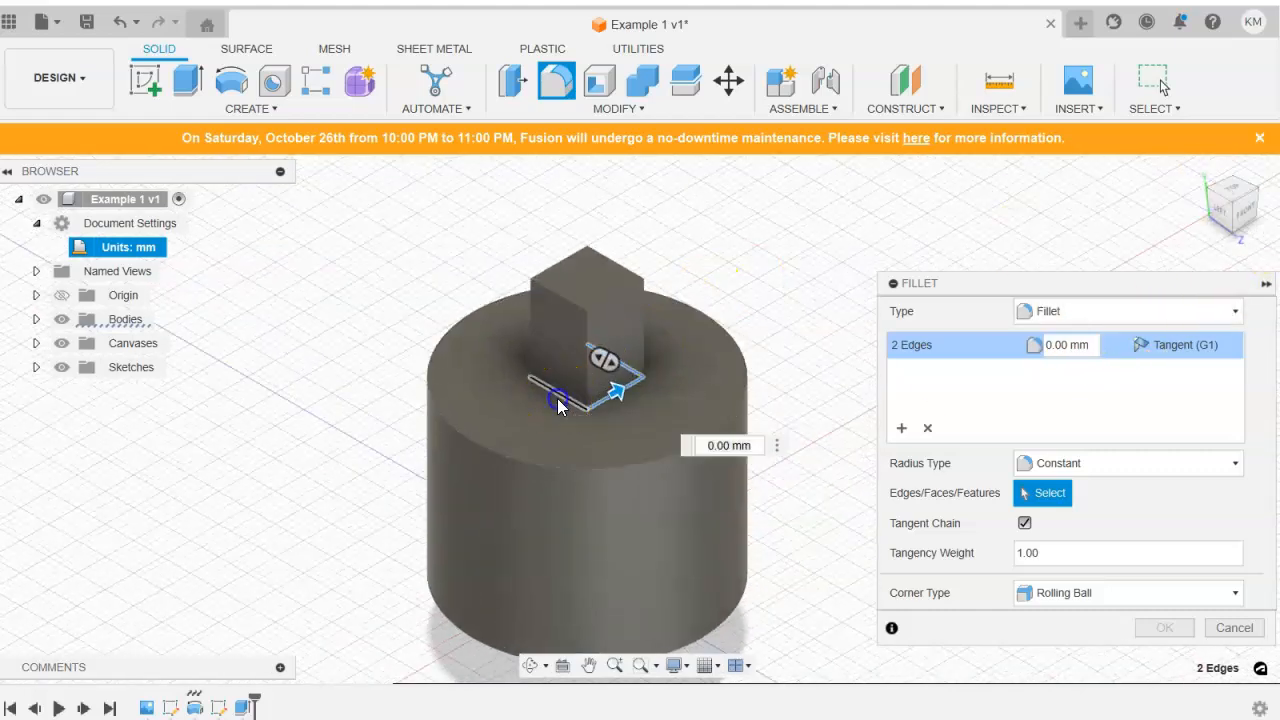
left_click(1210, 194)
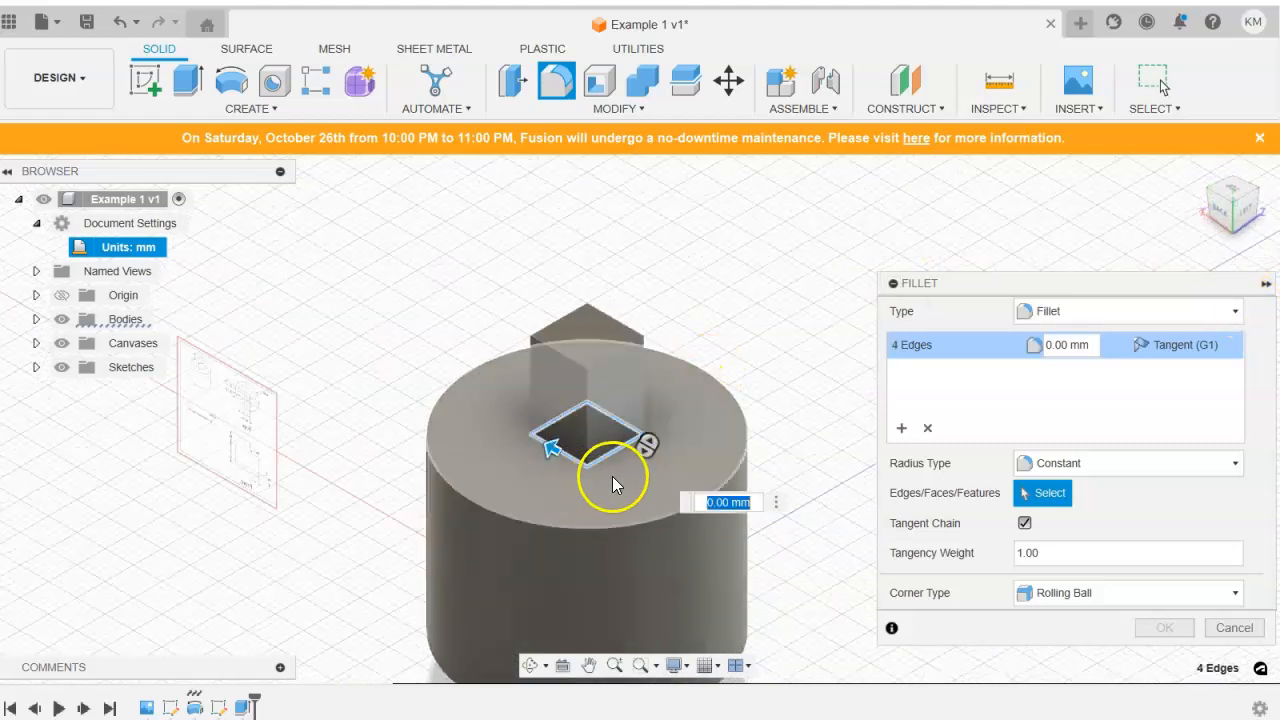
left_click(612, 476)
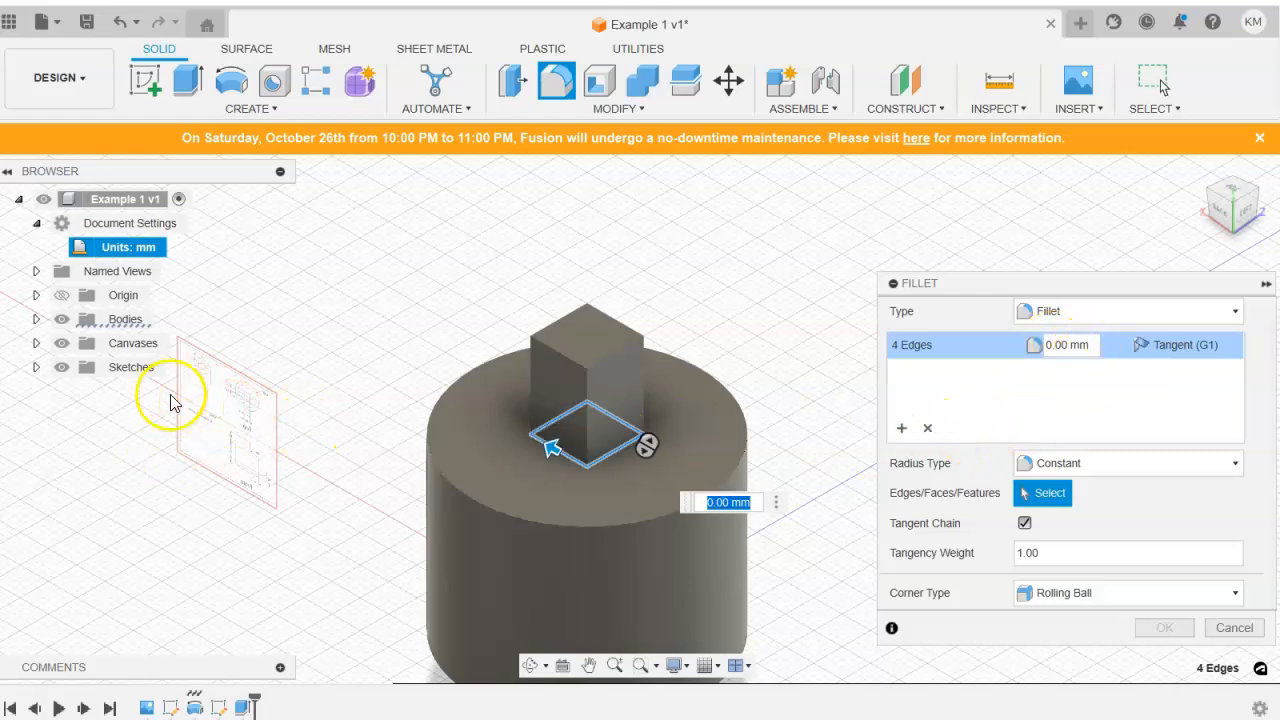
Set the fillet radius to the drawing's 5 mm, complete it, and inspect the rounded boss base, ending in the home view.
scroll(248, 414, "up", 5)
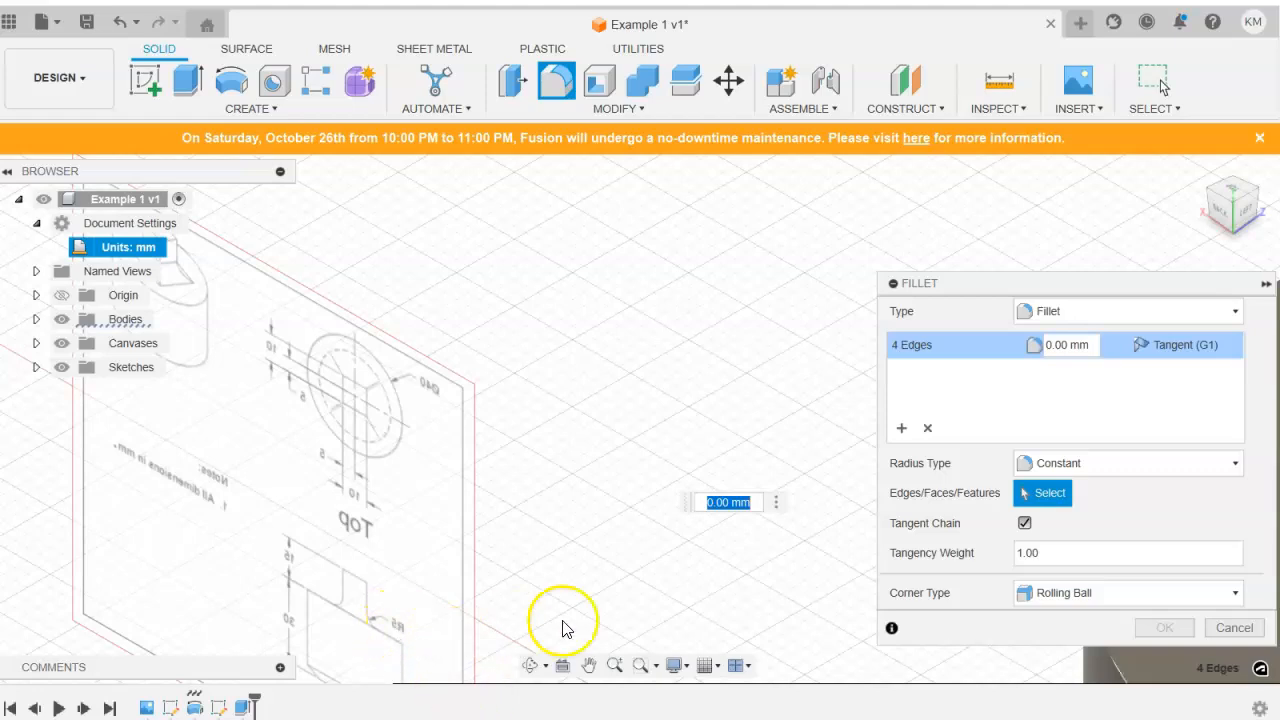
scroll(600, 600, "down", 3)
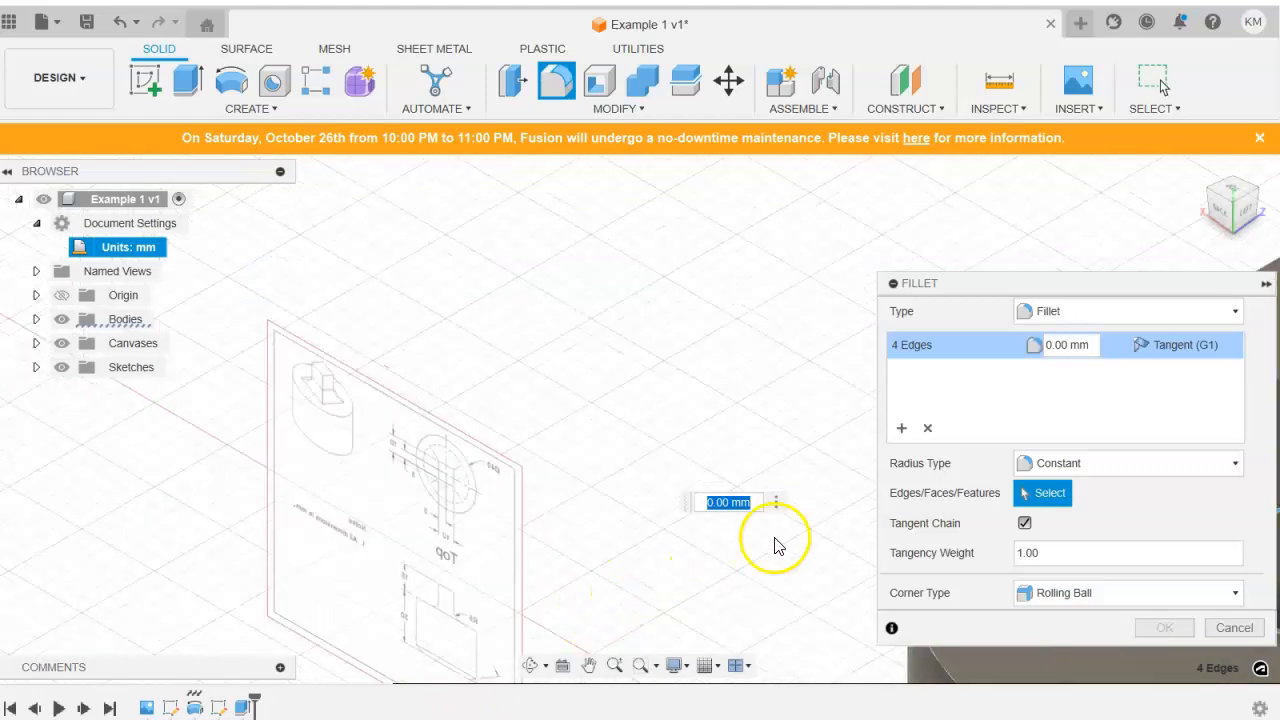
left_click(1092, 345)
left_click(1164, 627)
middle_click_drag(842, 458, 380, 184)
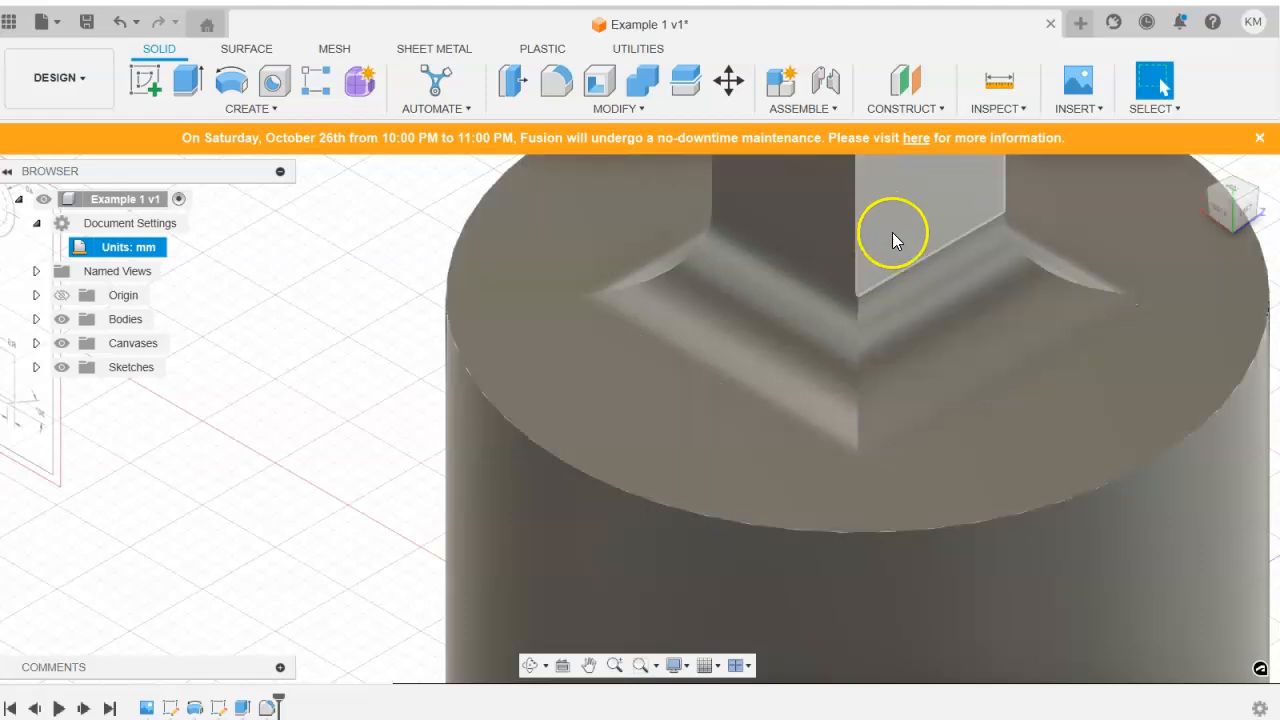
scroll(965, 378, "down", 2)
scroll(951, 393, "down", 3)
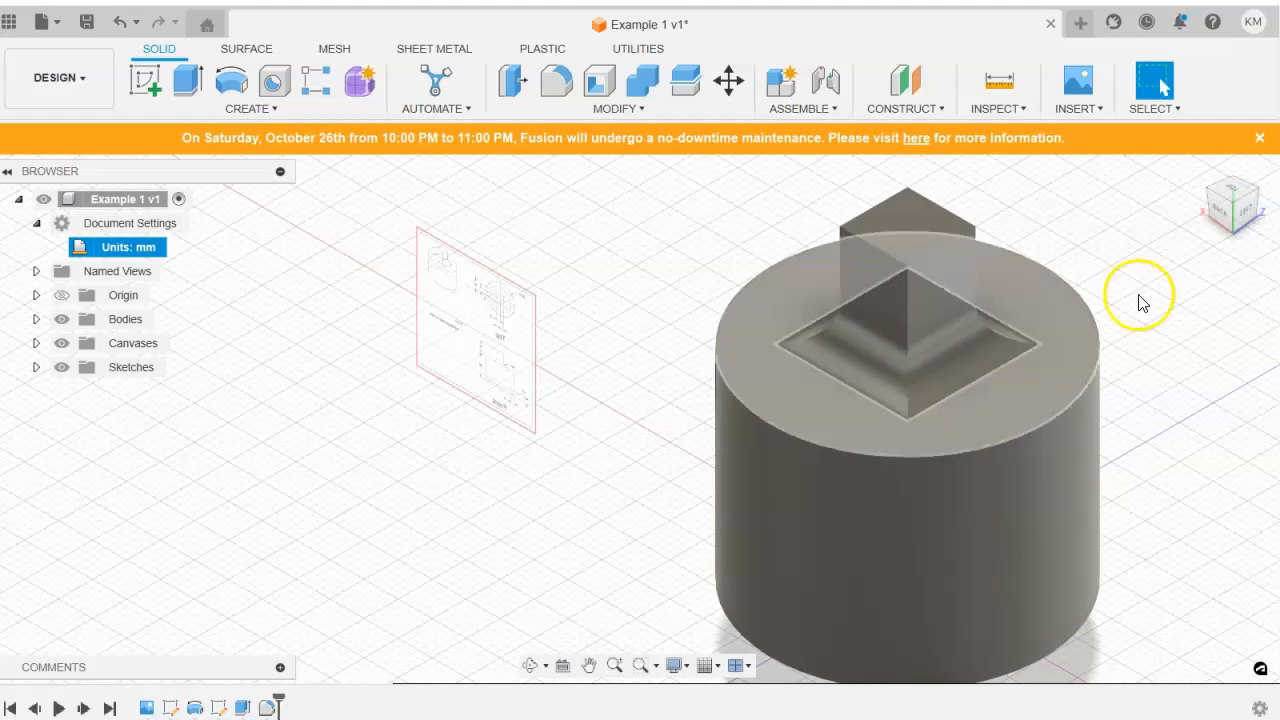
left_click(1199, 170)
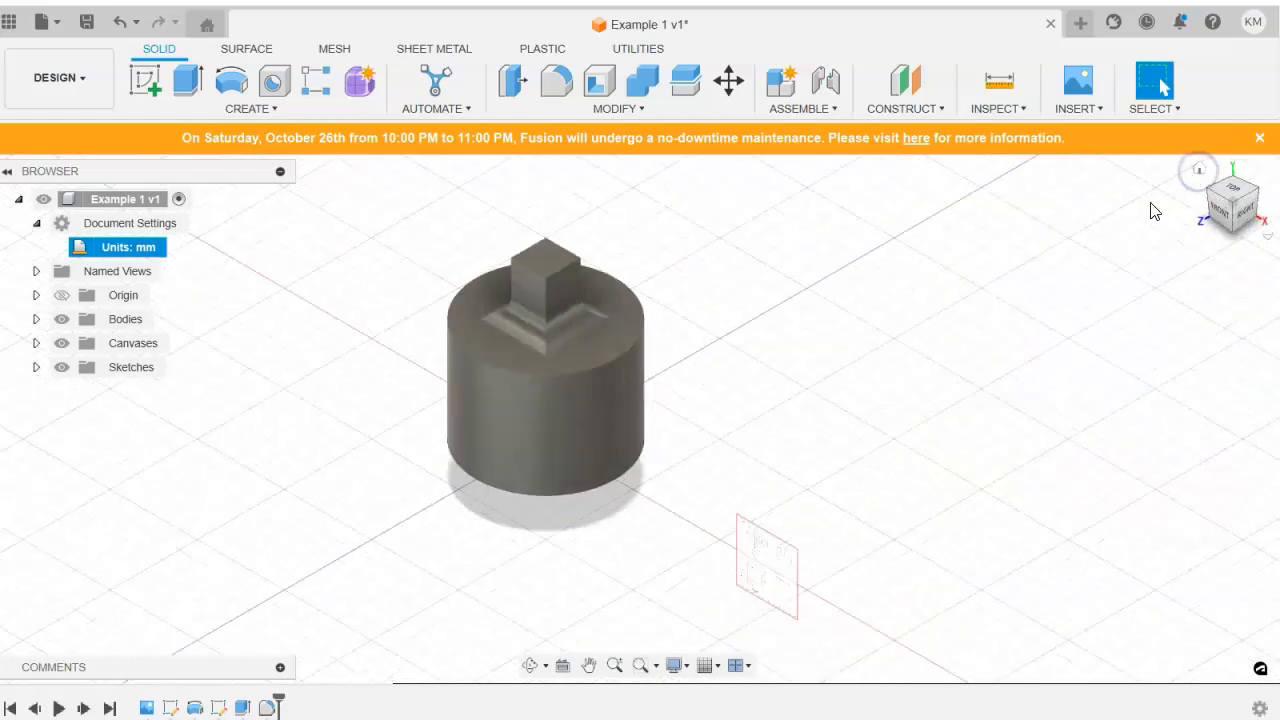
Set up a Chamfer on the circular bottom edge of the cylinder.
scroll(566, 312, "up", 3)
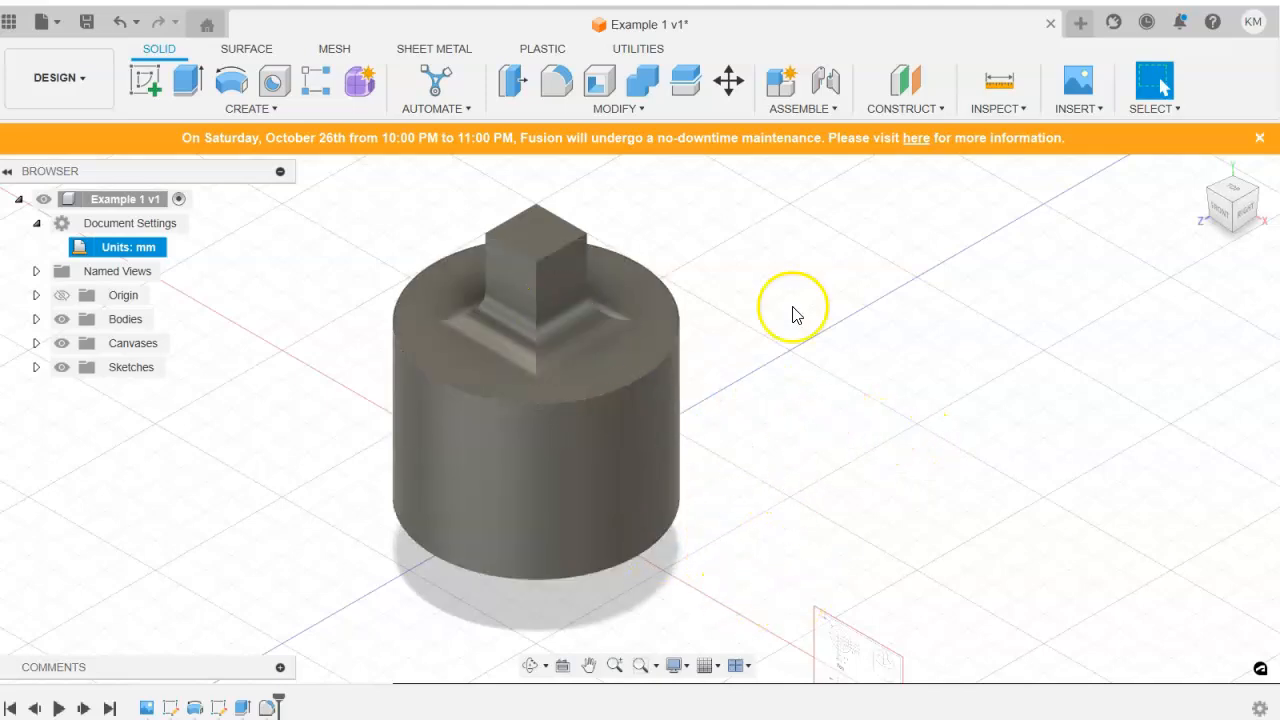
left_click(638, 110)
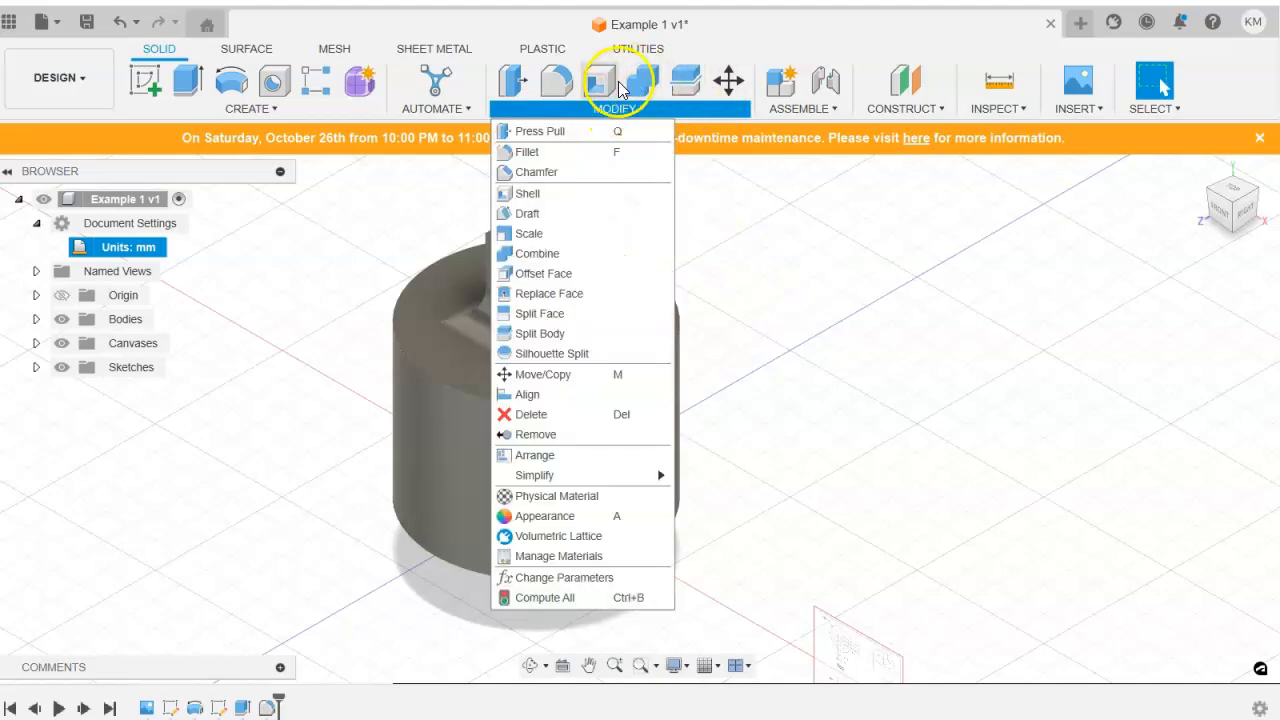
left_click(529, 174)
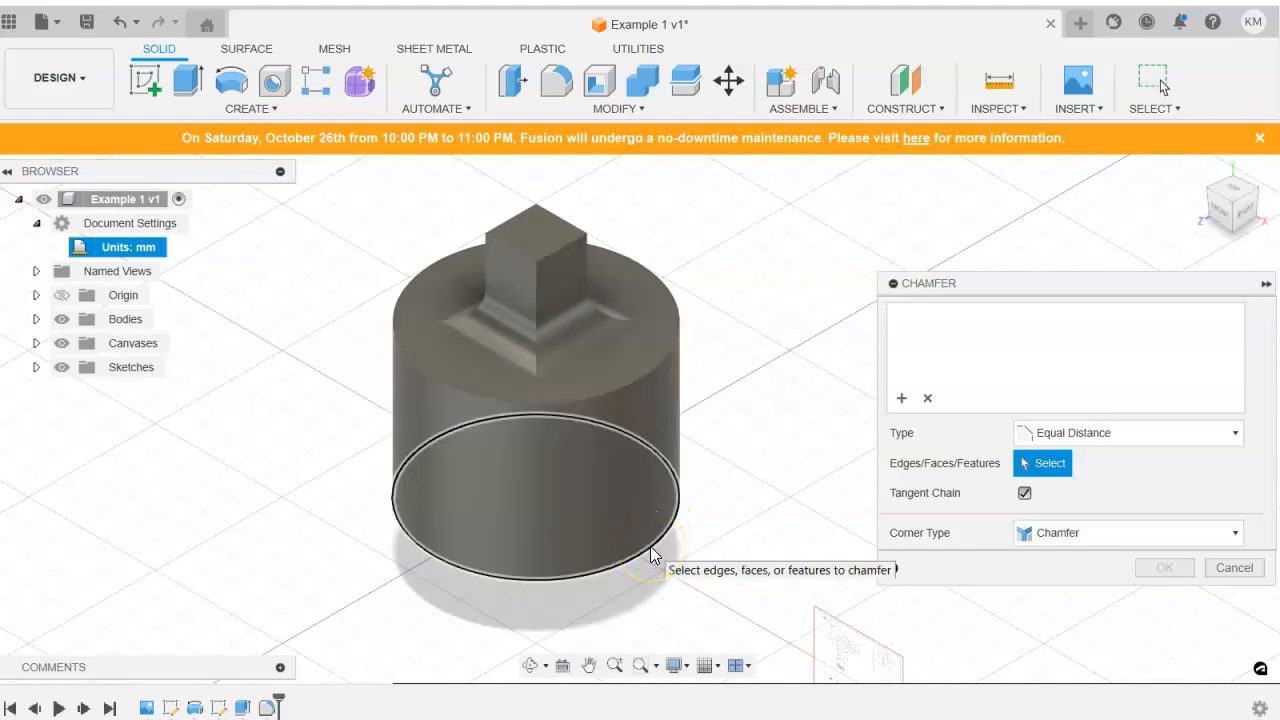
left_click(650, 546)
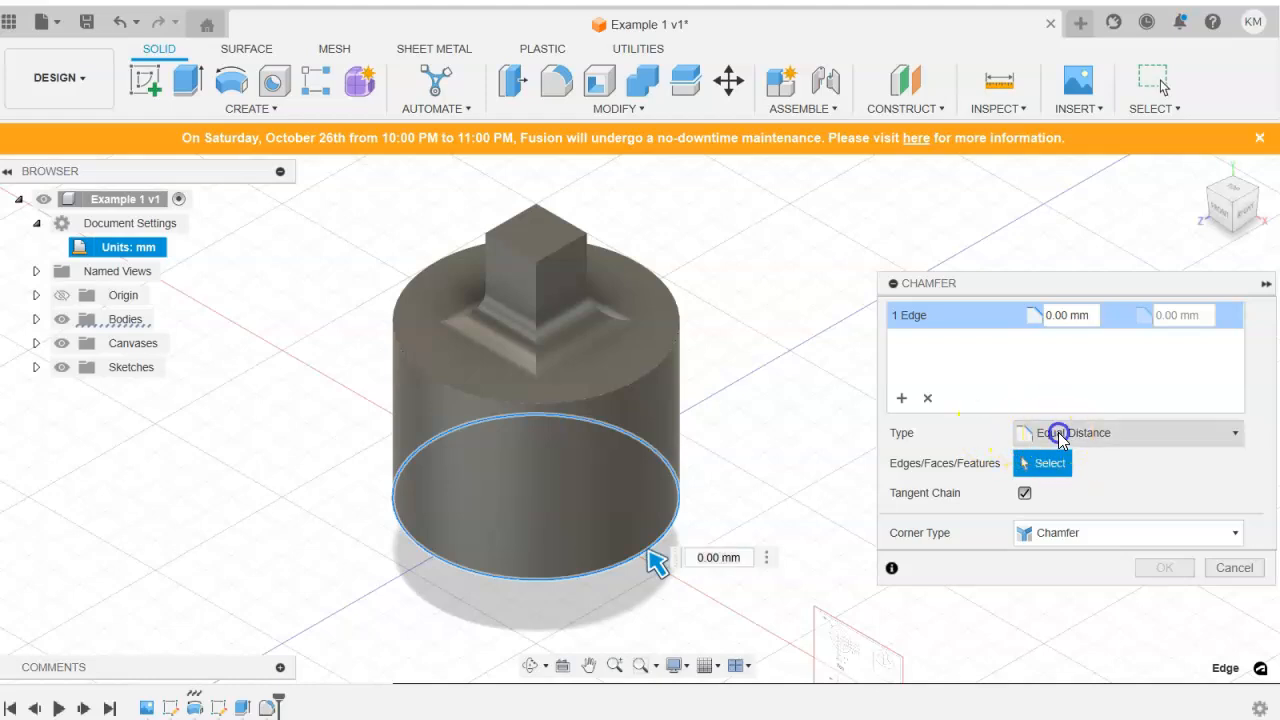
Check the chamfer dimensions in the canvas drawing's front view and set the chamfer type to Distance and Angle.
left_click(1055, 433)
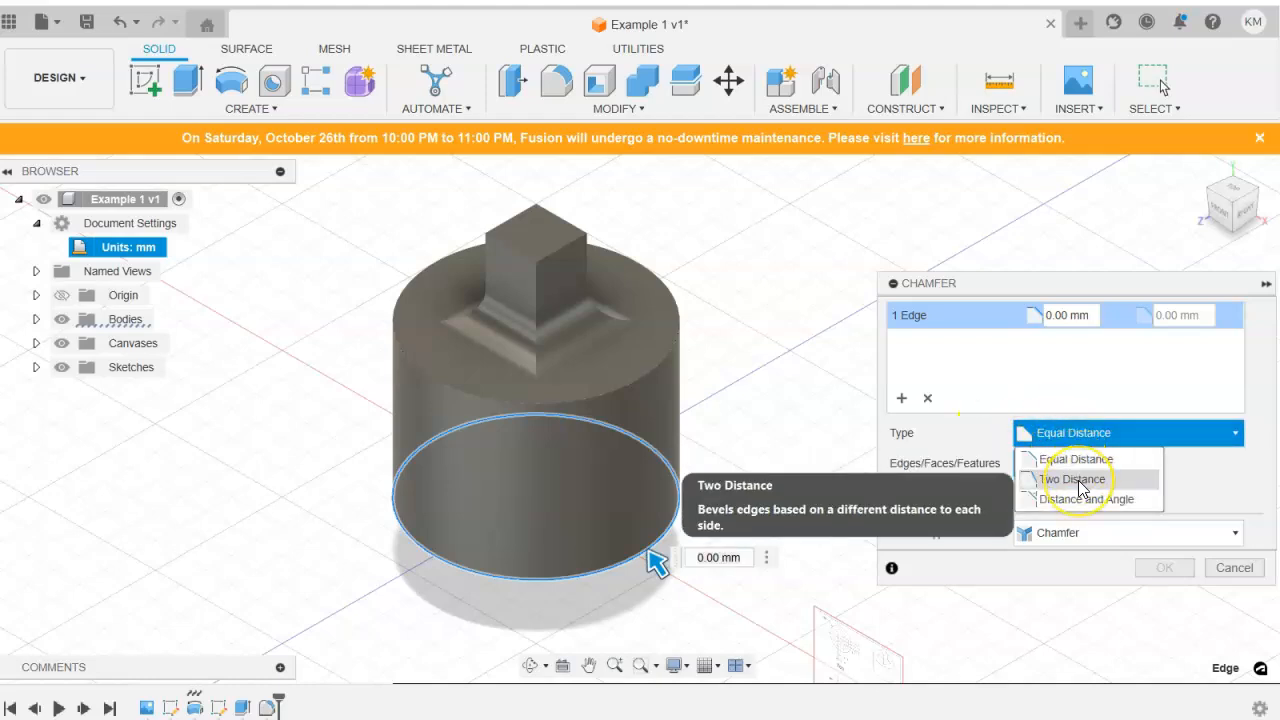
middle_click_drag(855, 584, 782, 422)
scroll(788, 470, "down", 3)
scroll(780, 486, "up", 10)
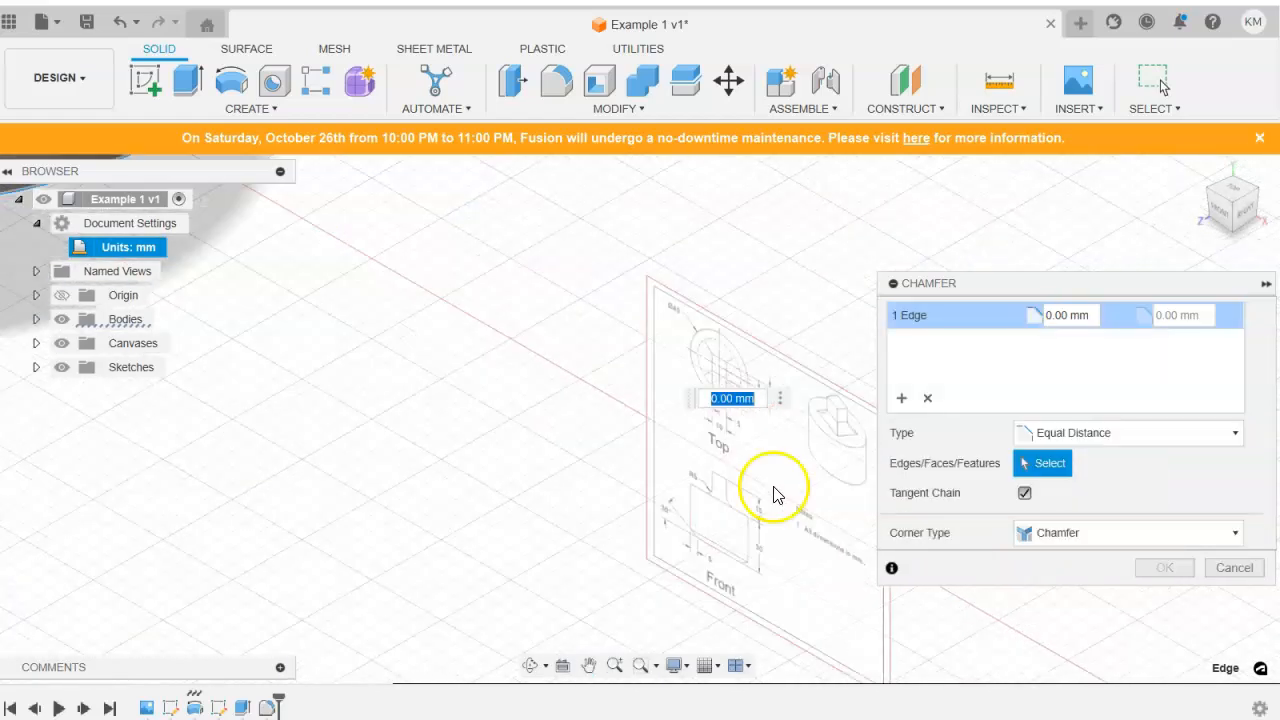
scroll(705, 600, "up", 2)
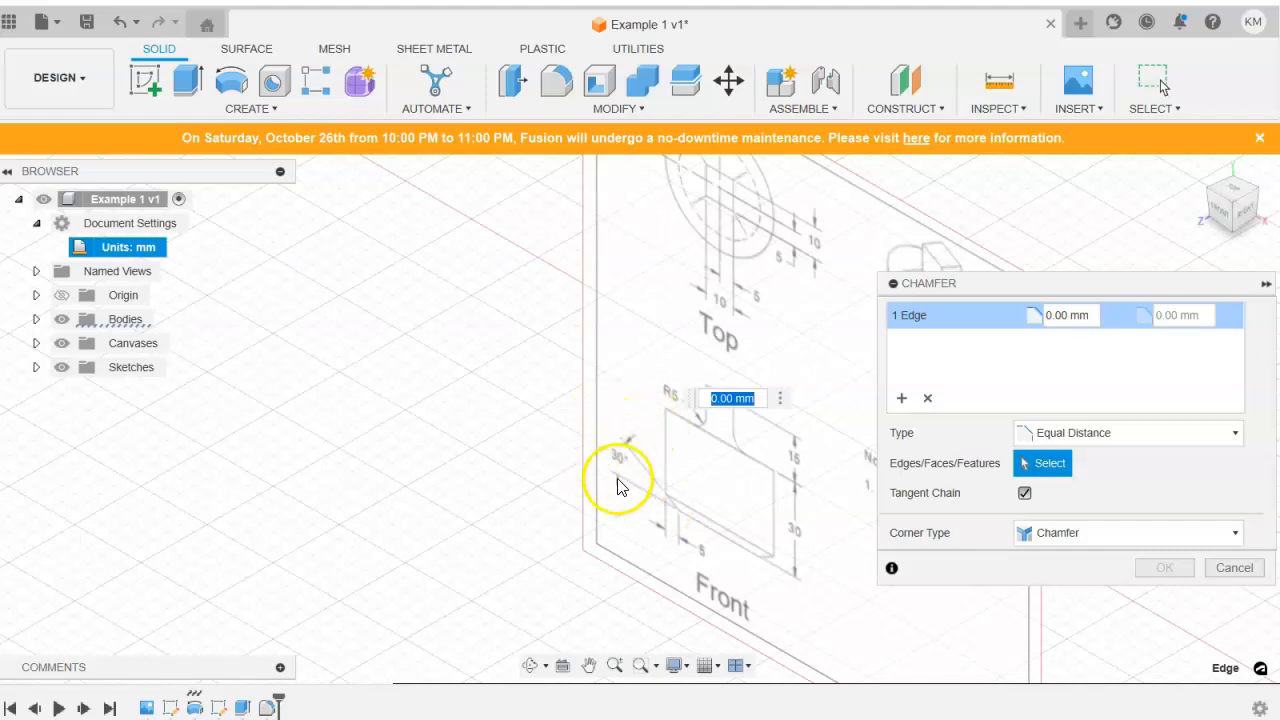
scroll(672, 529, "down", 5)
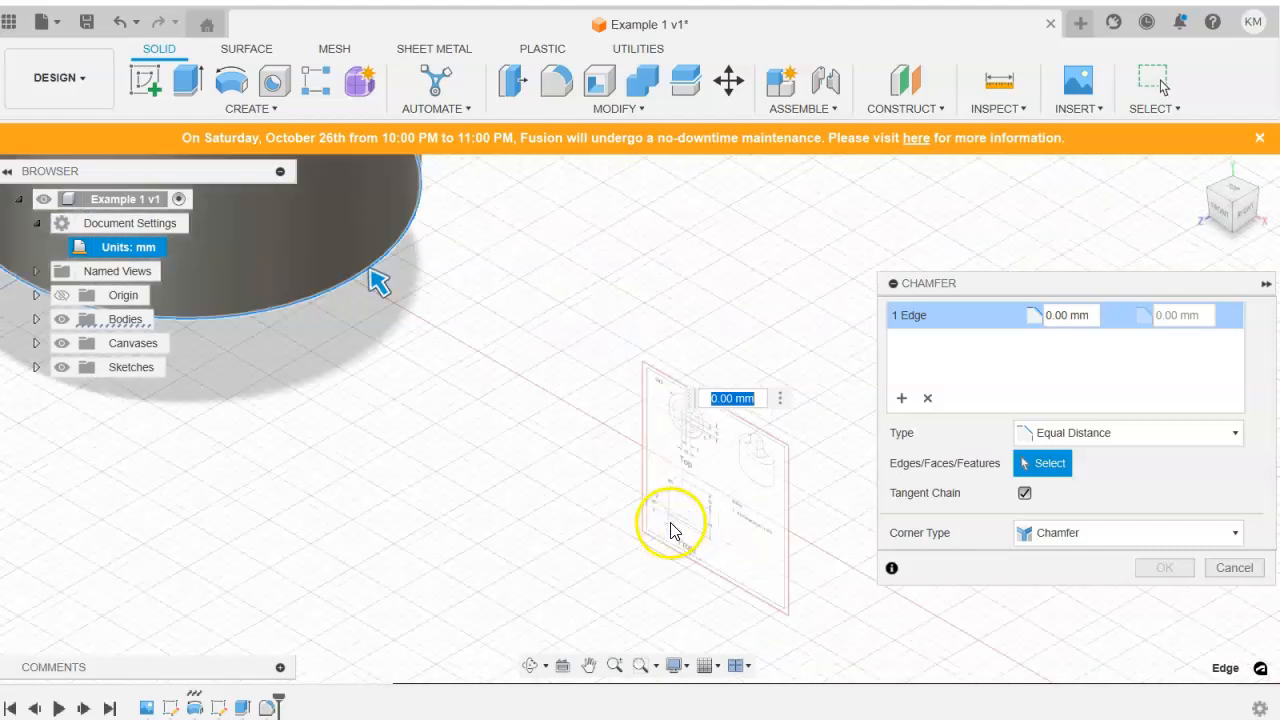
left_click(1020, 432)
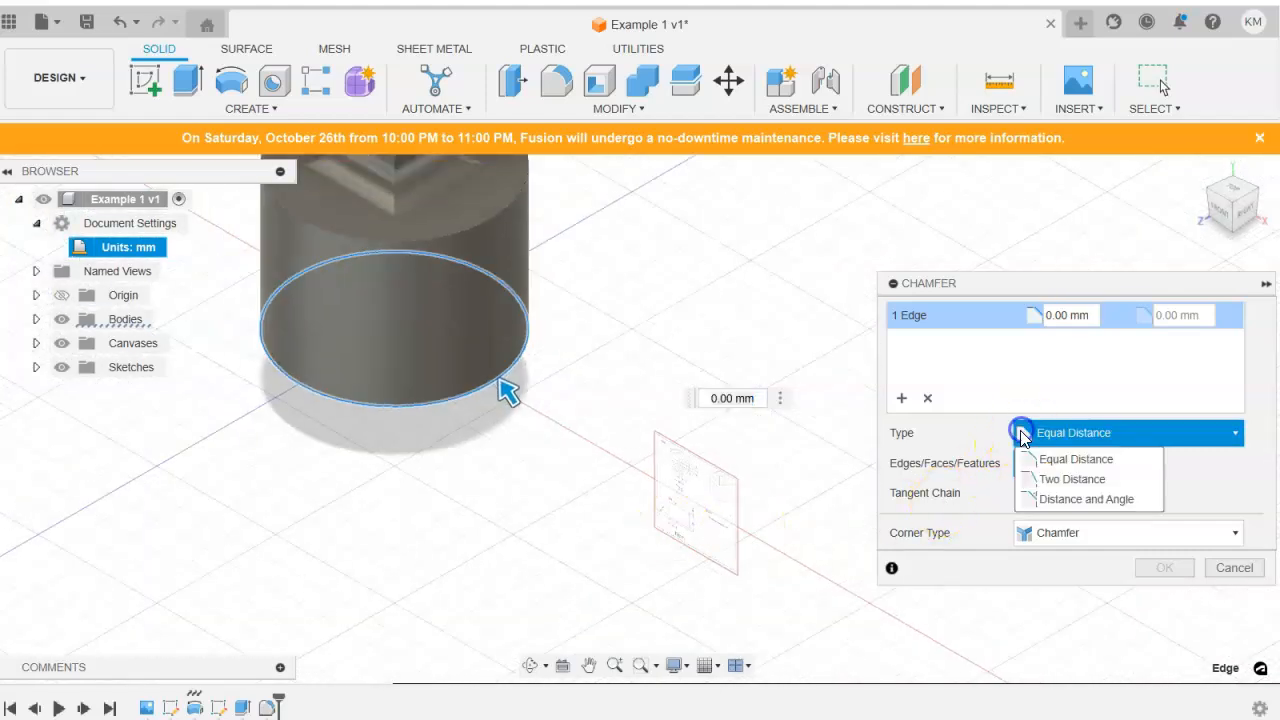
left_click(1068, 500)
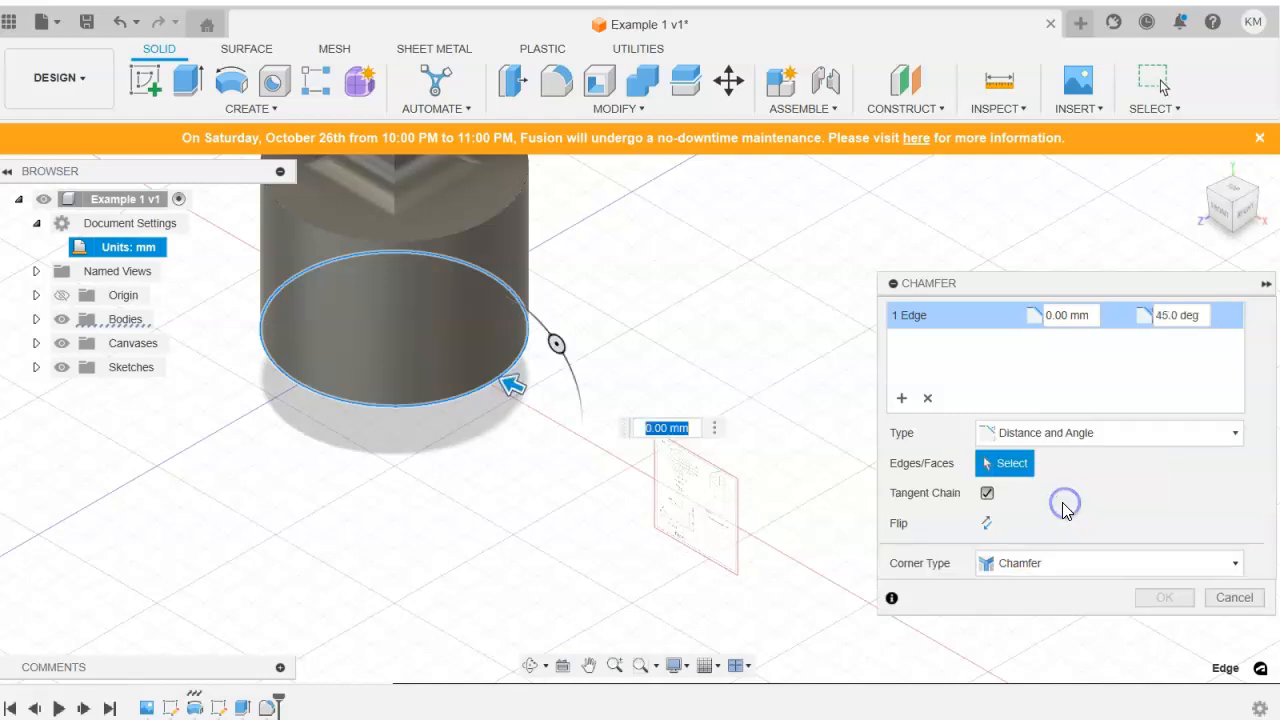
Set the chamfer distance to 5 mm and the angle to 30 degrees, and complete the chamfer.
left_click(1086, 315)
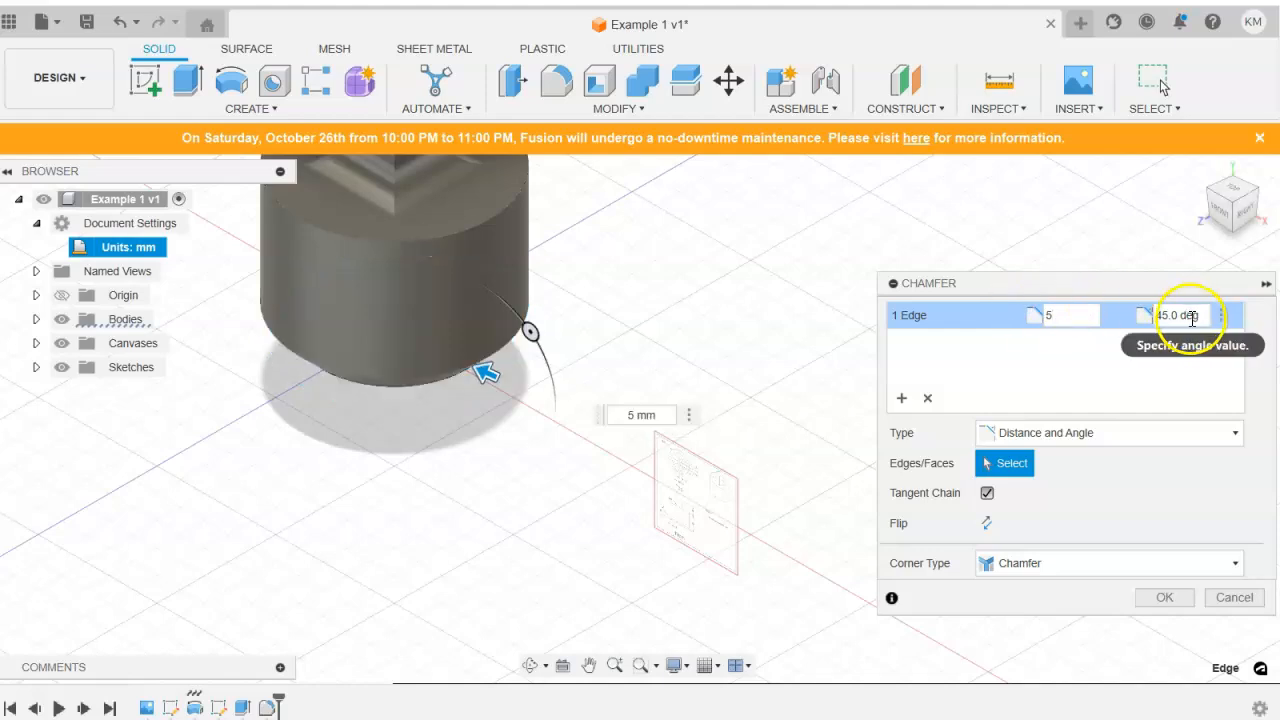
left_click(1133, 314)
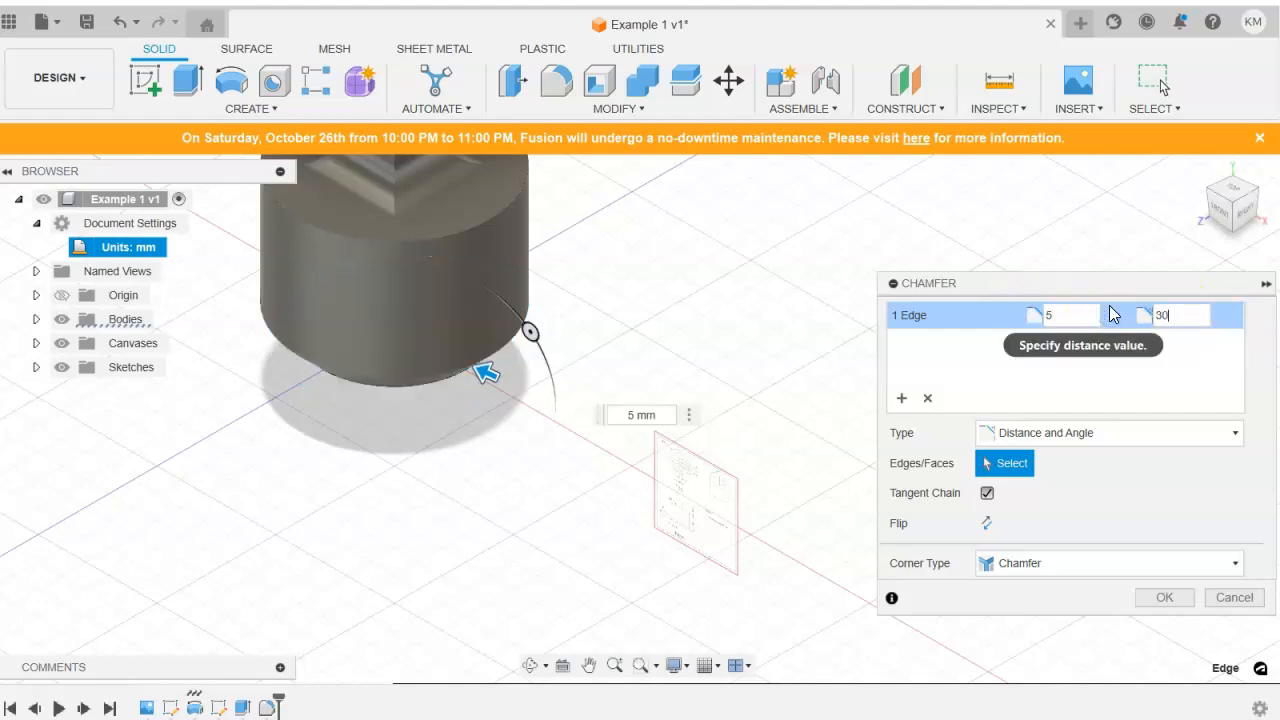
left_click(1232, 458)
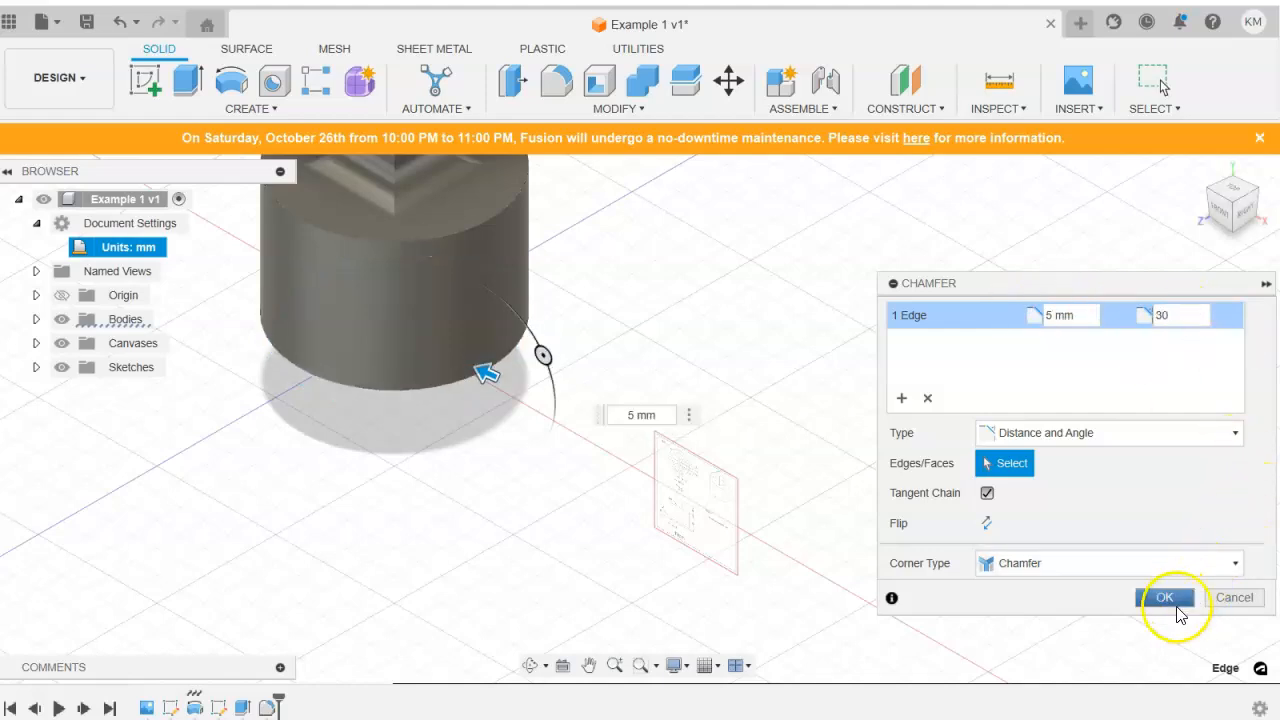
left_click(1177, 607)
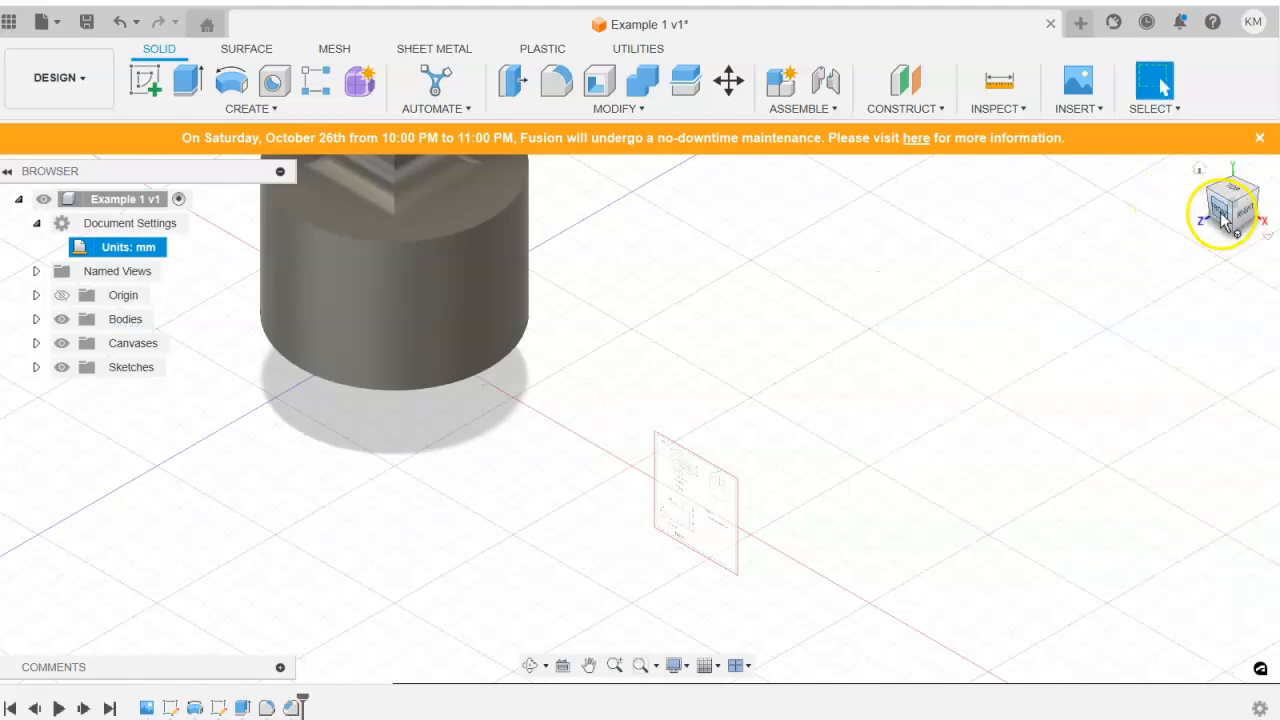
Inspect the chamfered bottom from the front against the canvas drawing, ending in the home view.
left_click(1222, 218)
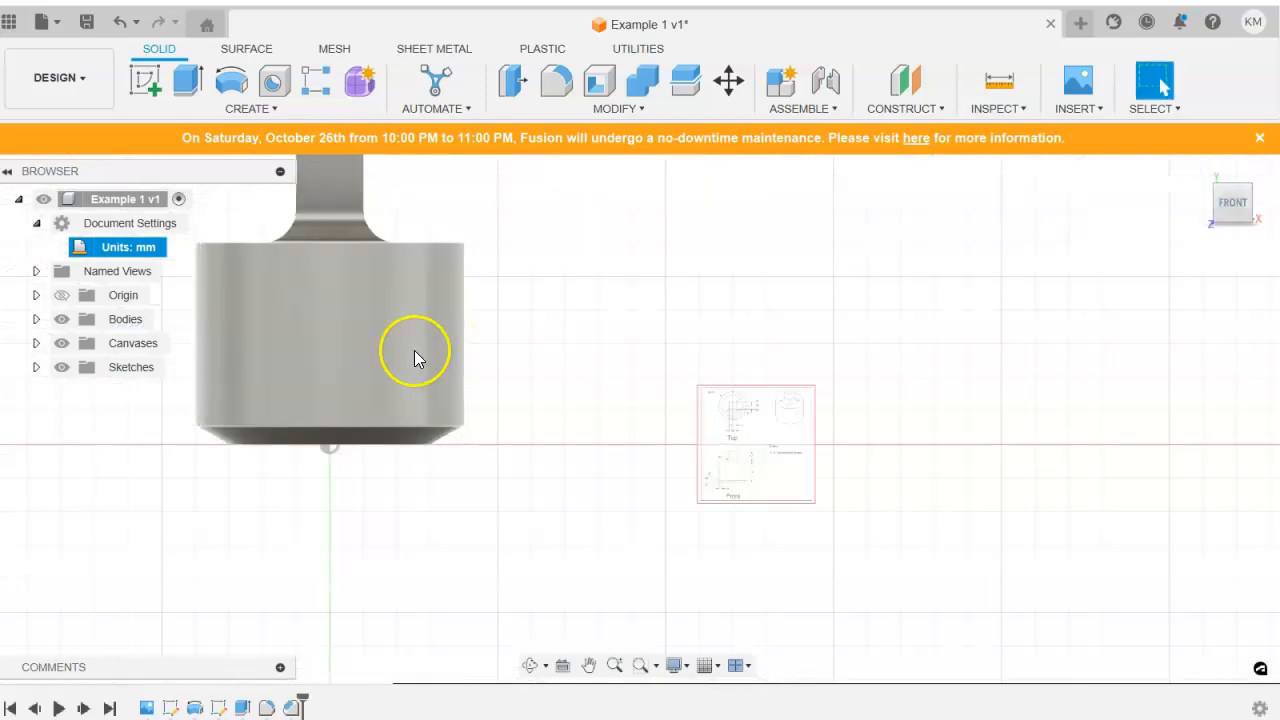
scroll(561, 284, "up", 2)
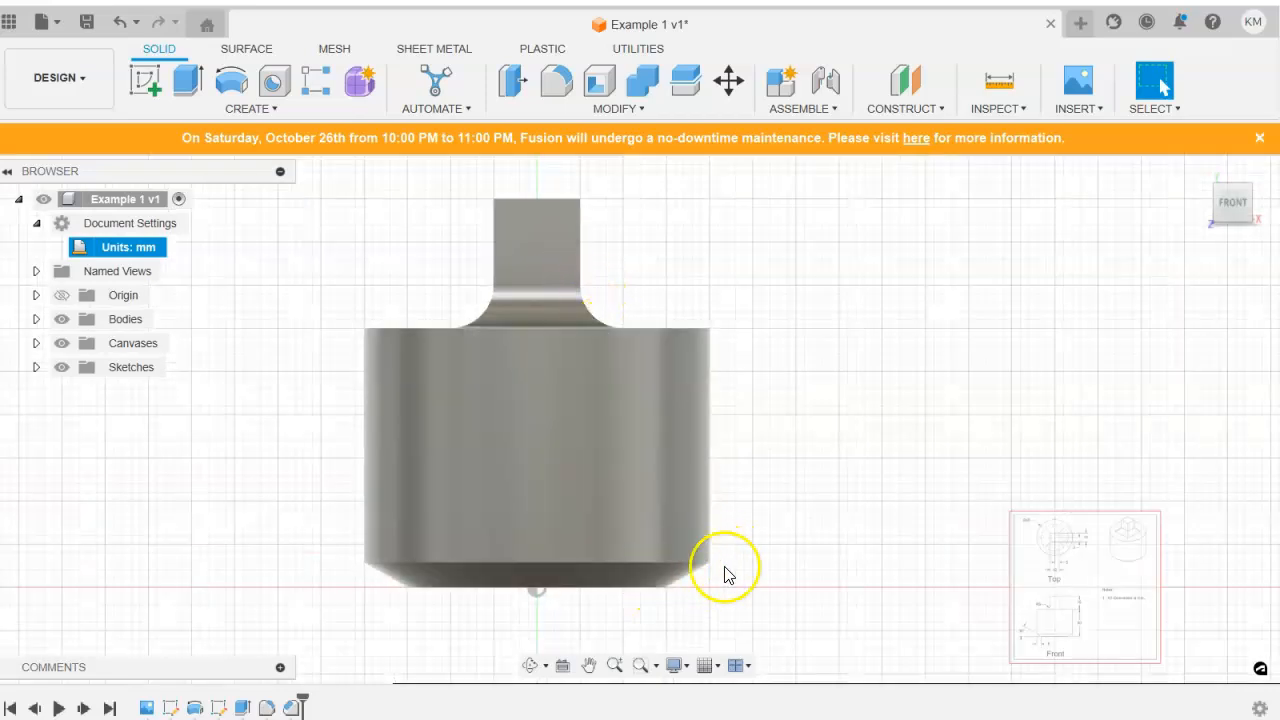
scroll(1060, 540, "up", 5)
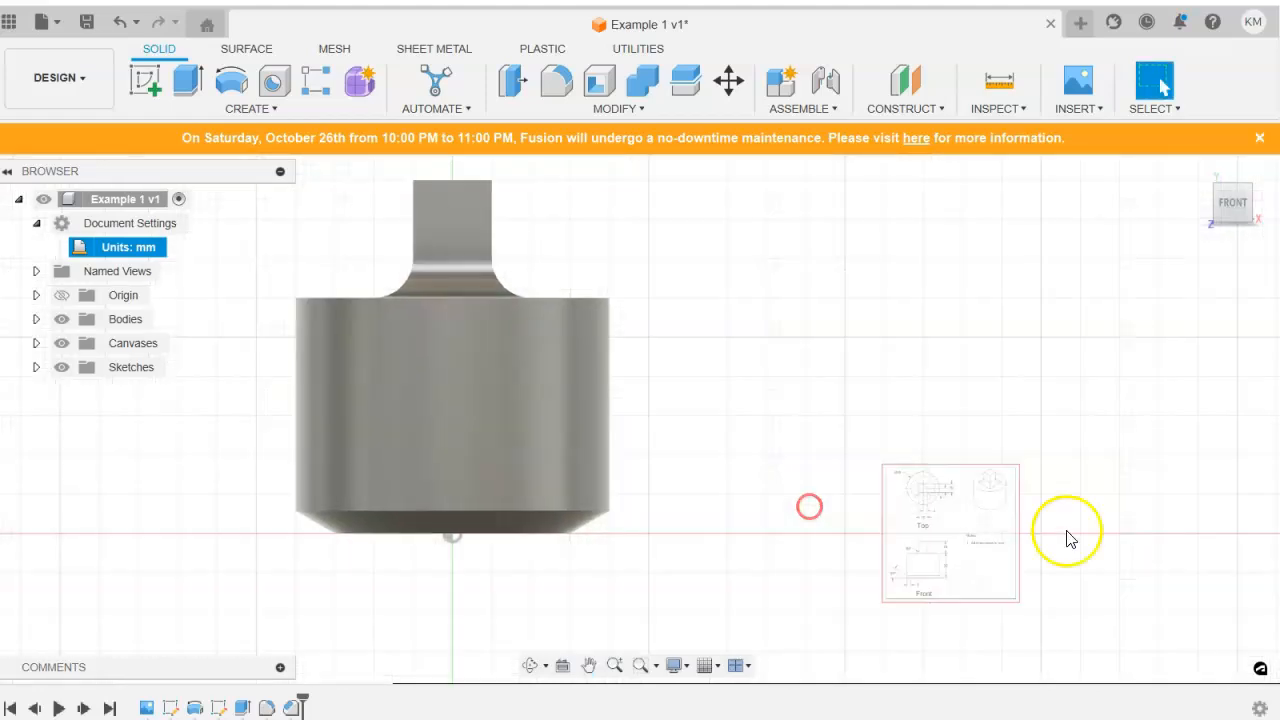
scroll(885, 570, "down", 3)
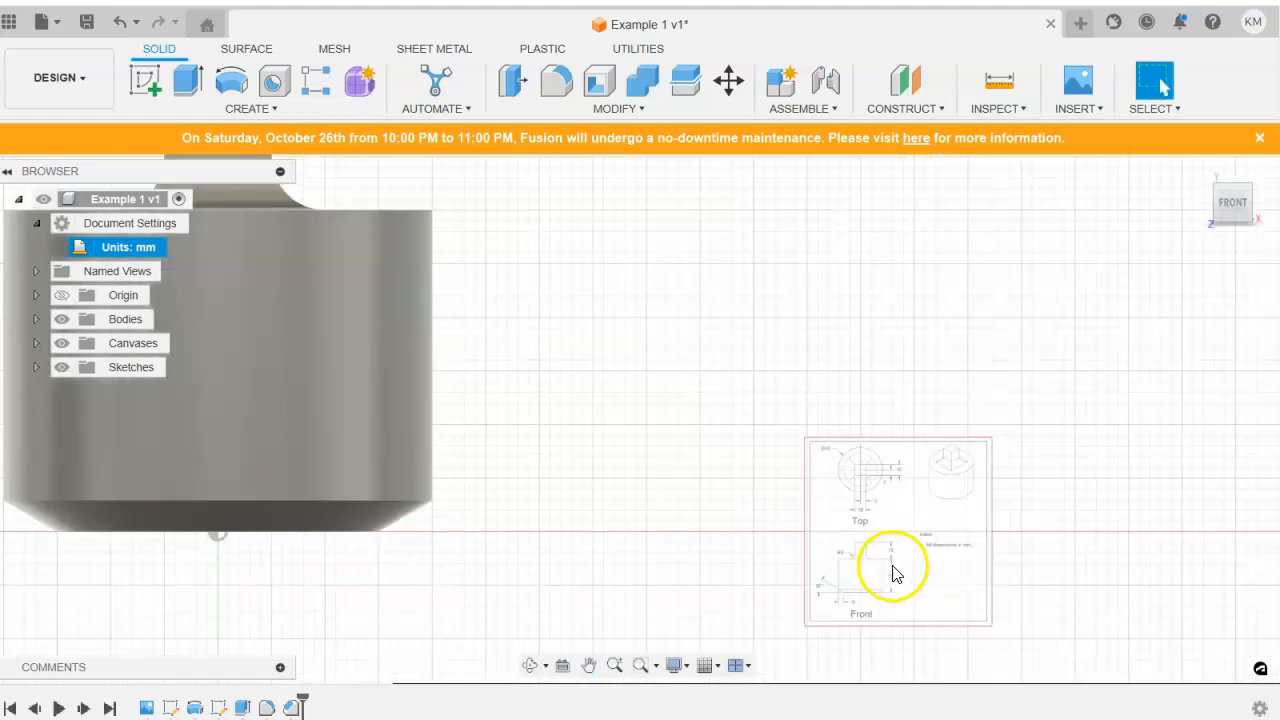
left_click(1199, 176)
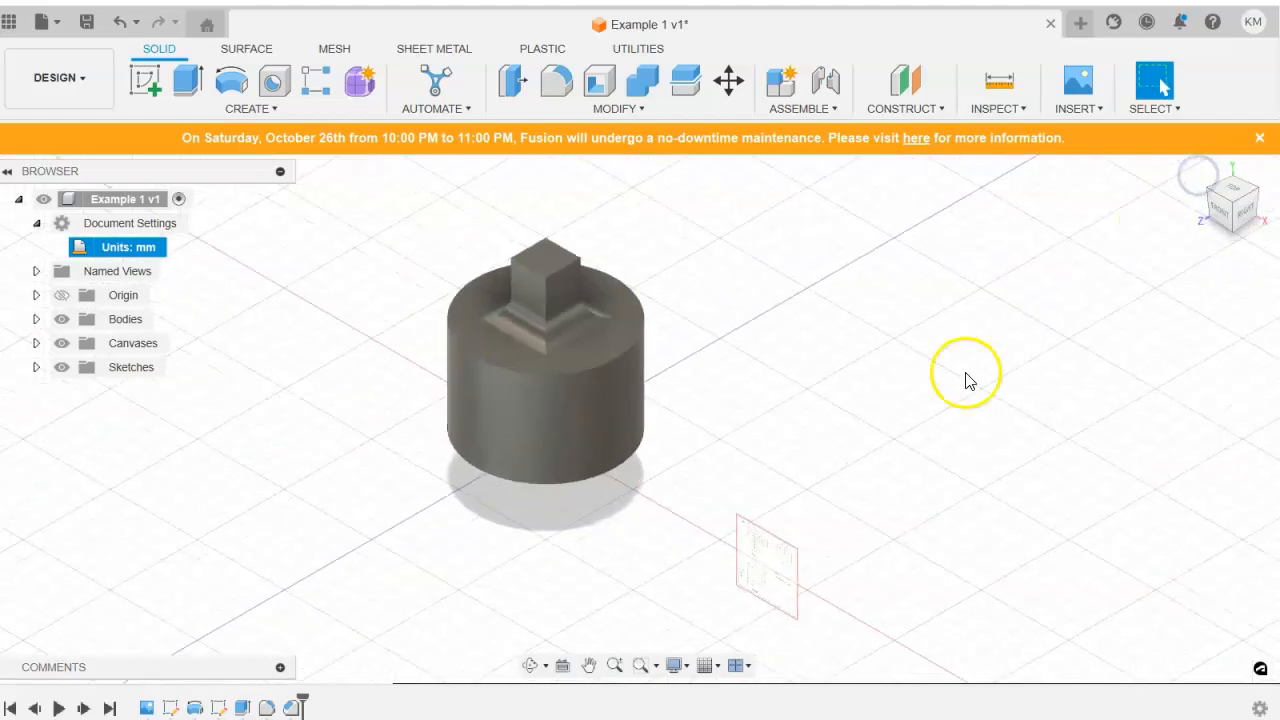
scroll(560, 361, "up", 3)
mouse_move(608, 352)
middle_mouse_down()
mouse_move(803, 493)
mouse_move(623, 309)
mouse_move(633, 330)
middle_mouse_up()
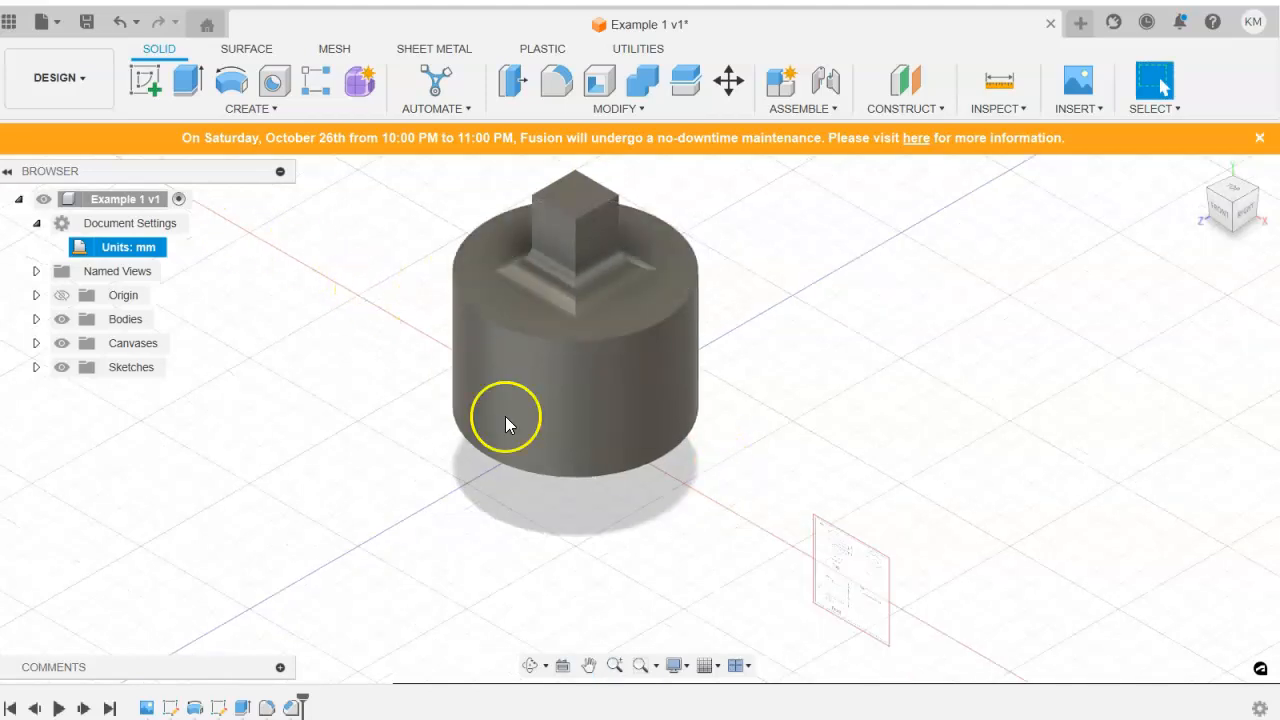
Delete the reference screenshot canvas from the design.
left_click(37, 343)
right_click(160, 378)
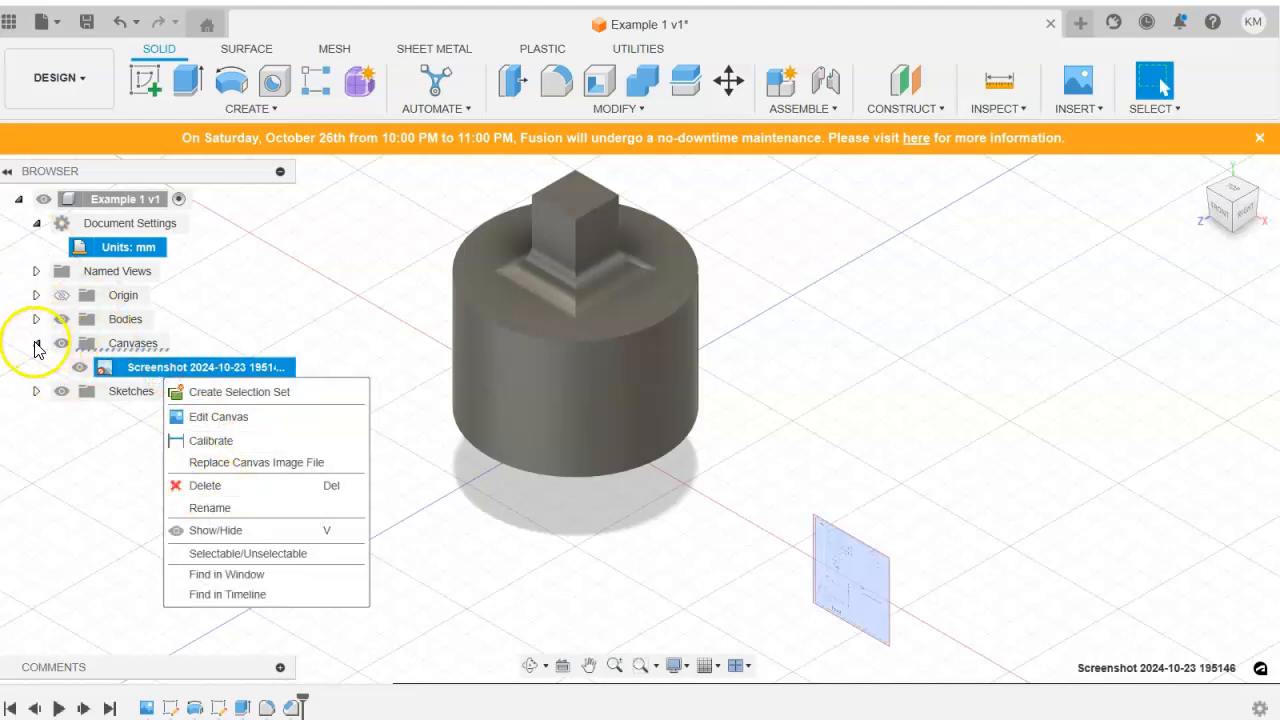
left_click(206, 486)
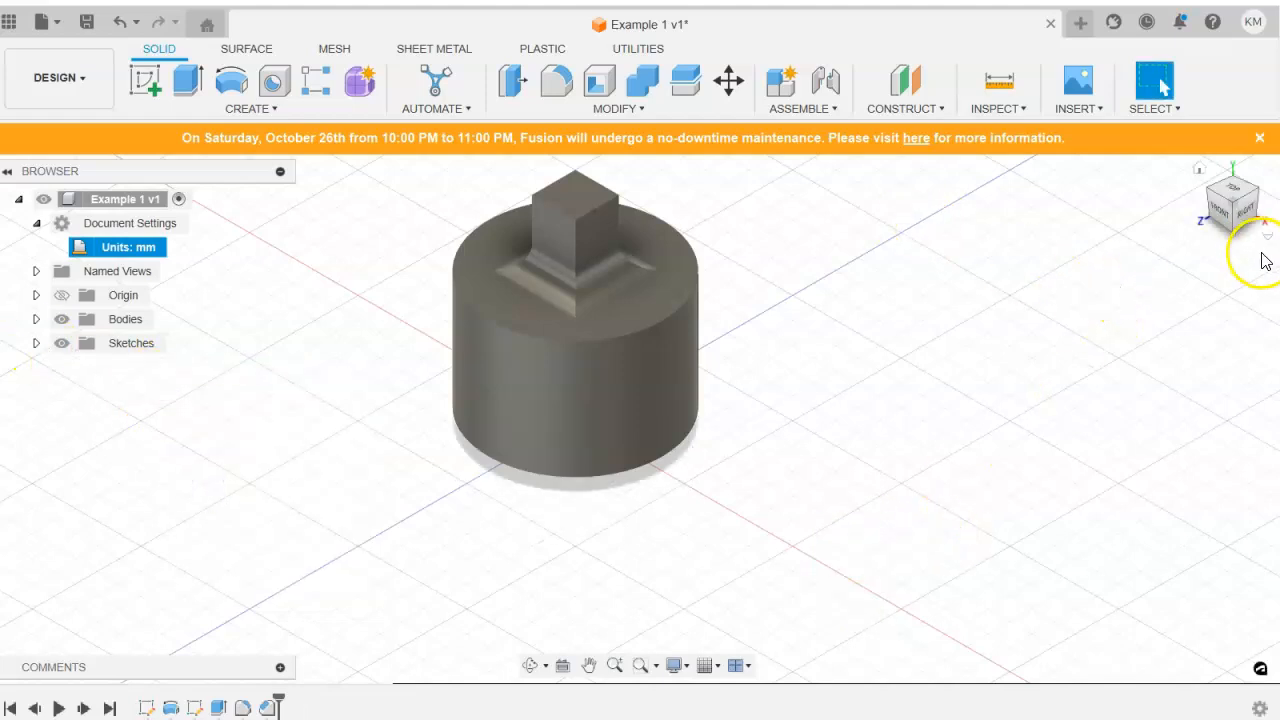
Check the finished part from the front, return to the home view and save the design.
left_click(1219, 210)
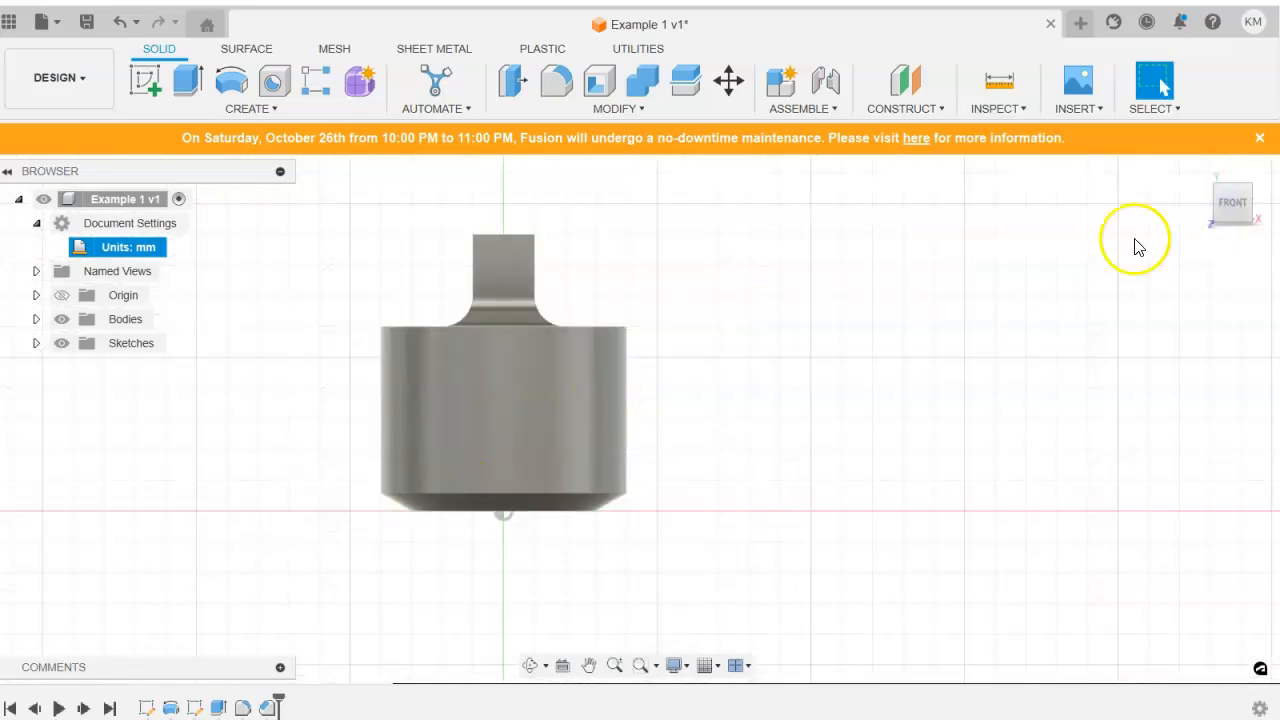
left_click(1194, 168)
scroll(831, 485, "down", 1)
middle_click_drag(831, 485, 827, 446)
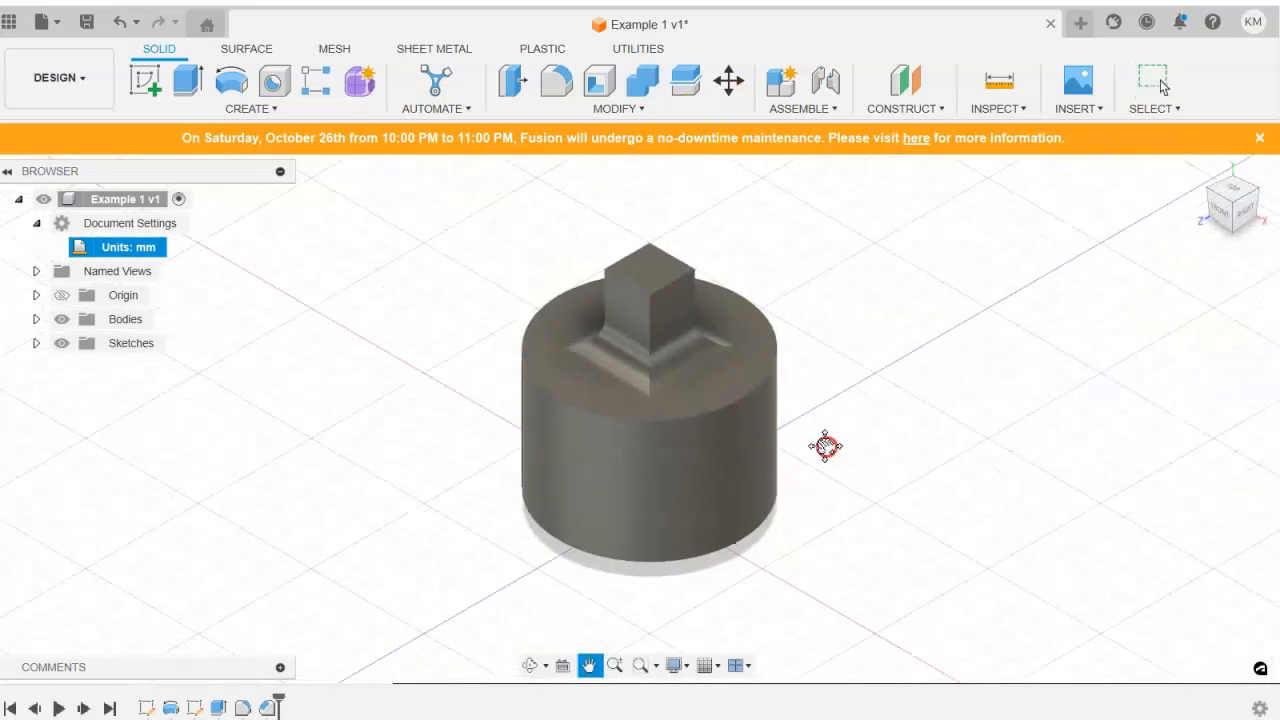
left_click(86, 26)
left_click(600, 417)
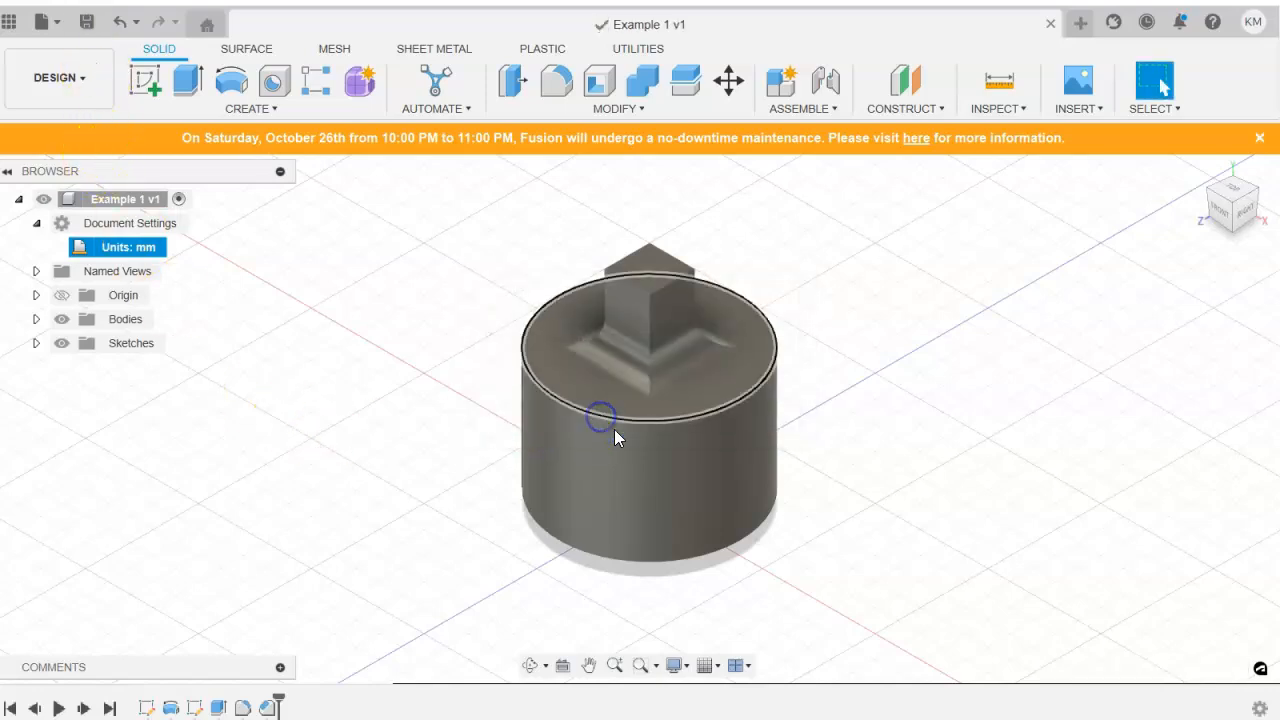